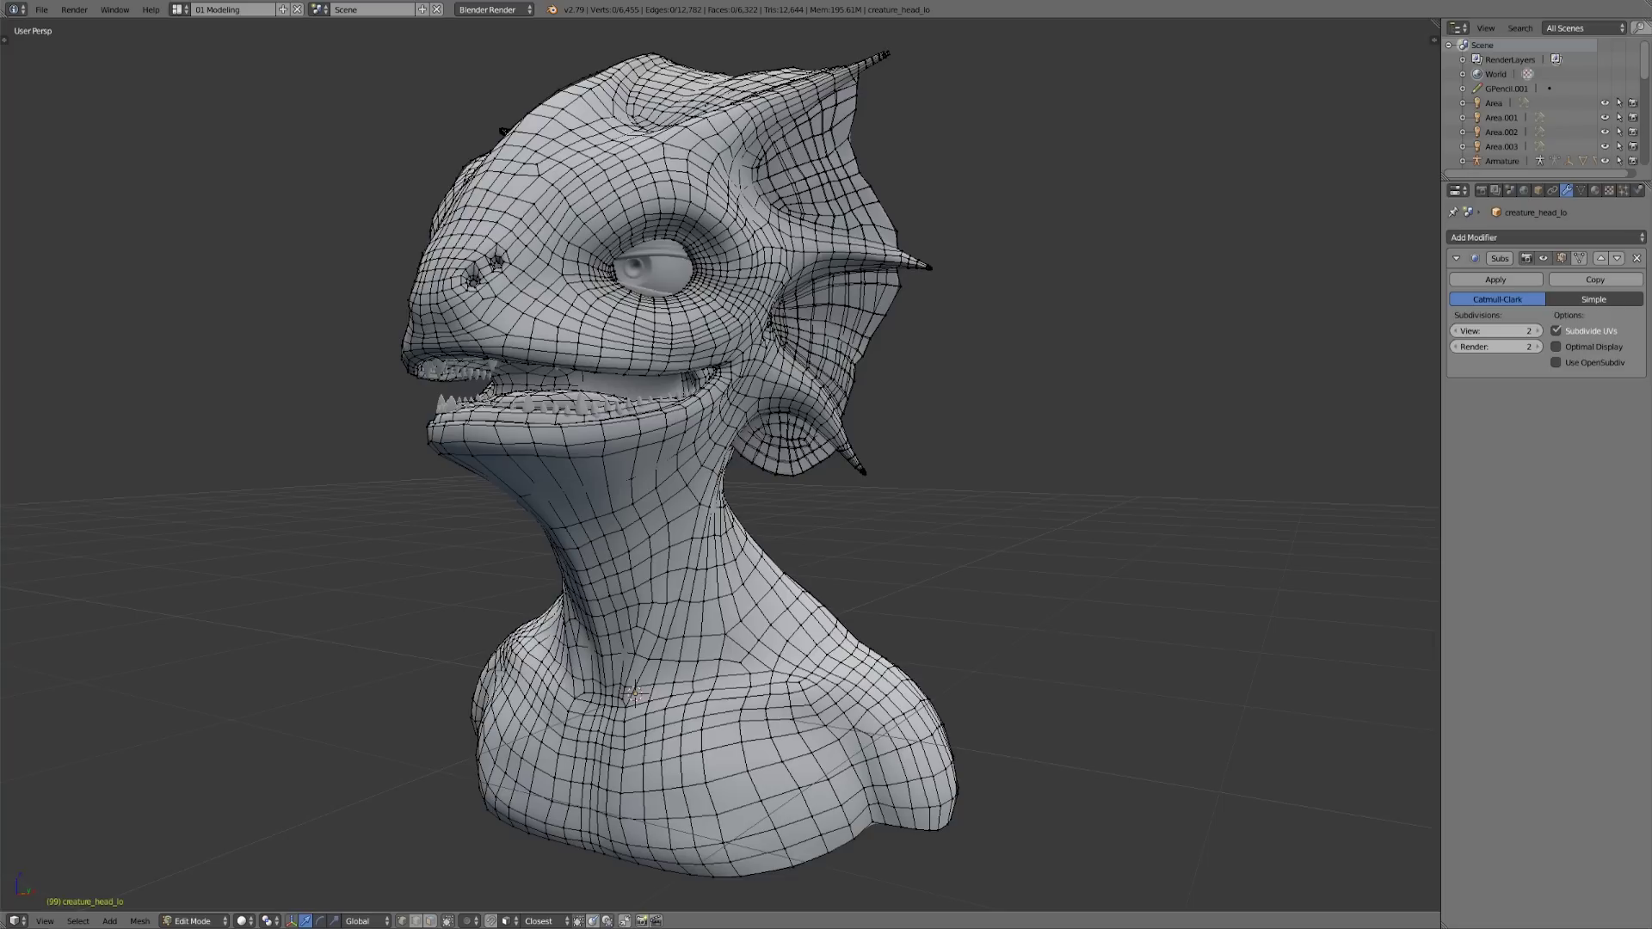
Select a shortest-path run of edges running down the creature's neck
{"action": "middle_click_drag", "start_coordinate": [331, 691], "coordinate": [390, 698]}
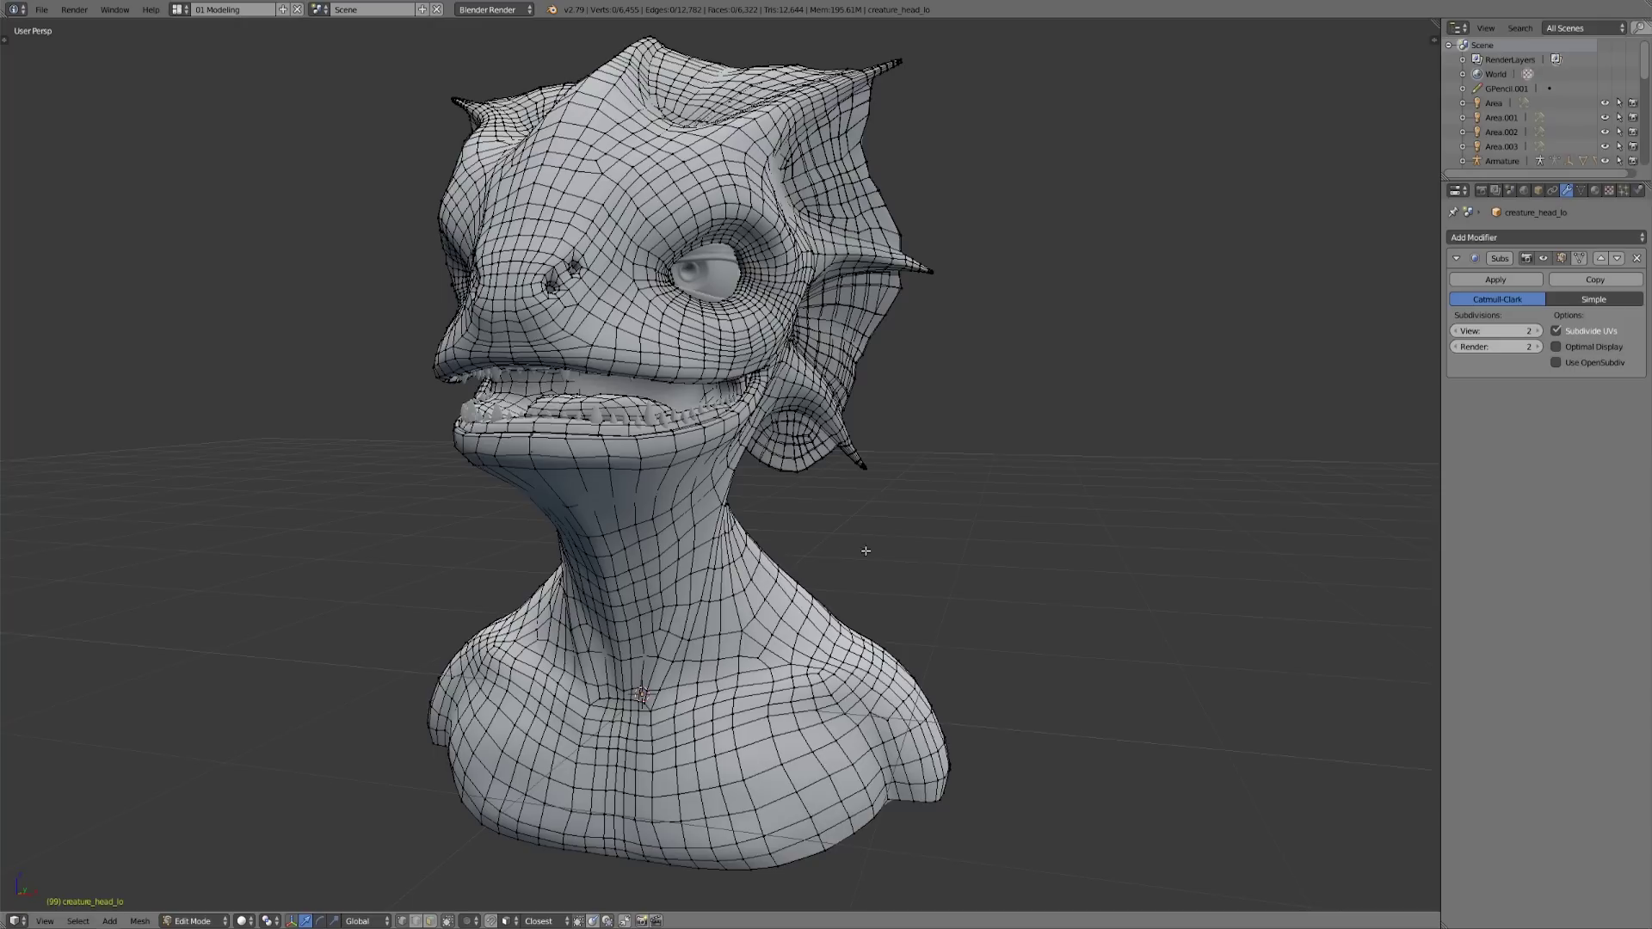
{"action": "middle_click_drag", "start_coordinate": [870, 550], "coordinate": [947, 590]}
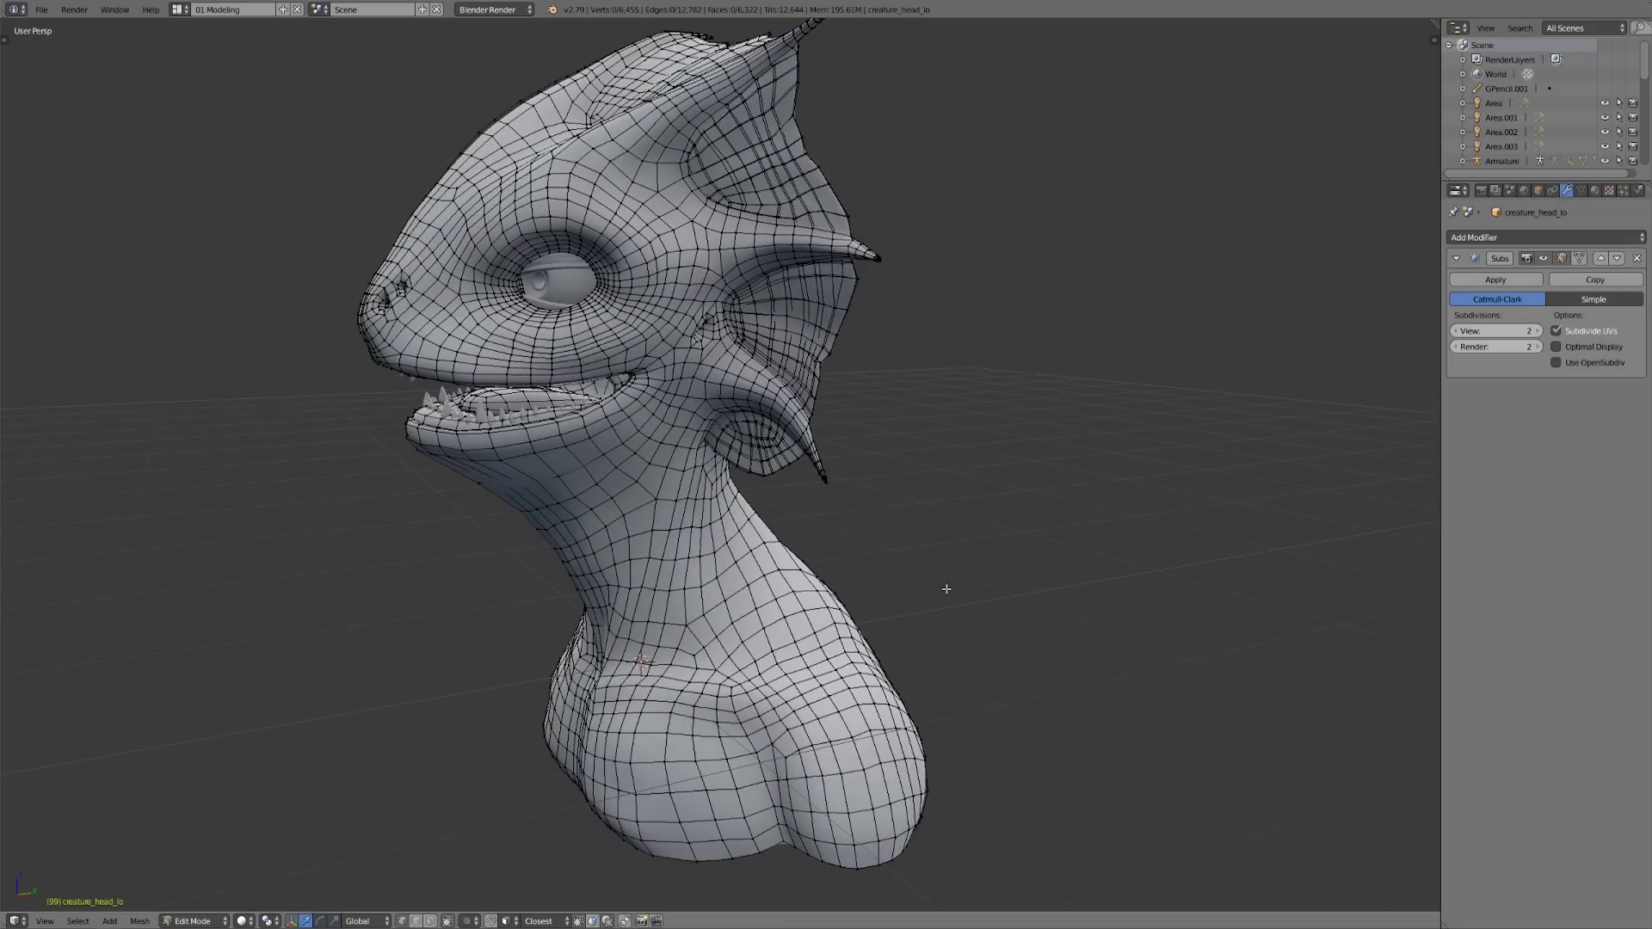
{"action": "middle_click_drag", "start_coordinate": [844, 565], "coordinate": [914, 549]}
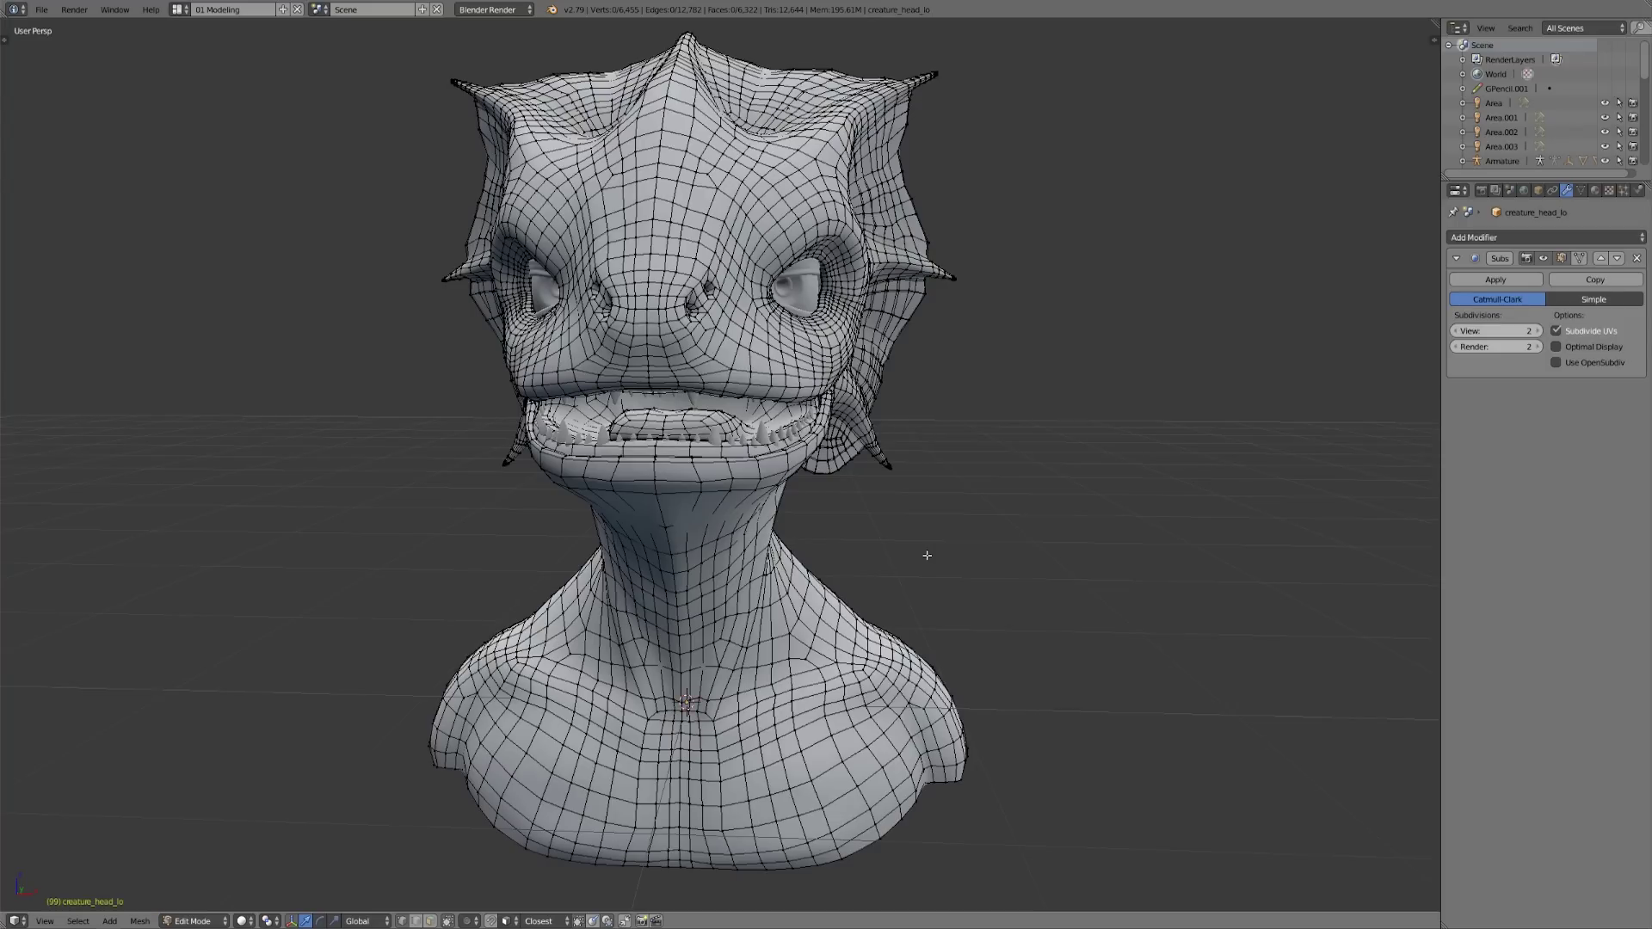
{"action": "mouse_move", "coordinate": [982, 580]}
{"action": "middle_mouse_down"}
{"action": "mouse_move", "coordinate": [937, 553]}
{"action": "mouse_move", "coordinate": [972, 580]}
{"action": "mouse_move", "coordinate": [1015, 575]}
{"action": "mouse_move", "coordinate": [968, 562]}
{"action": "mouse_move", "coordinate": [975, 592]}
{"action": "middle_mouse_up"}
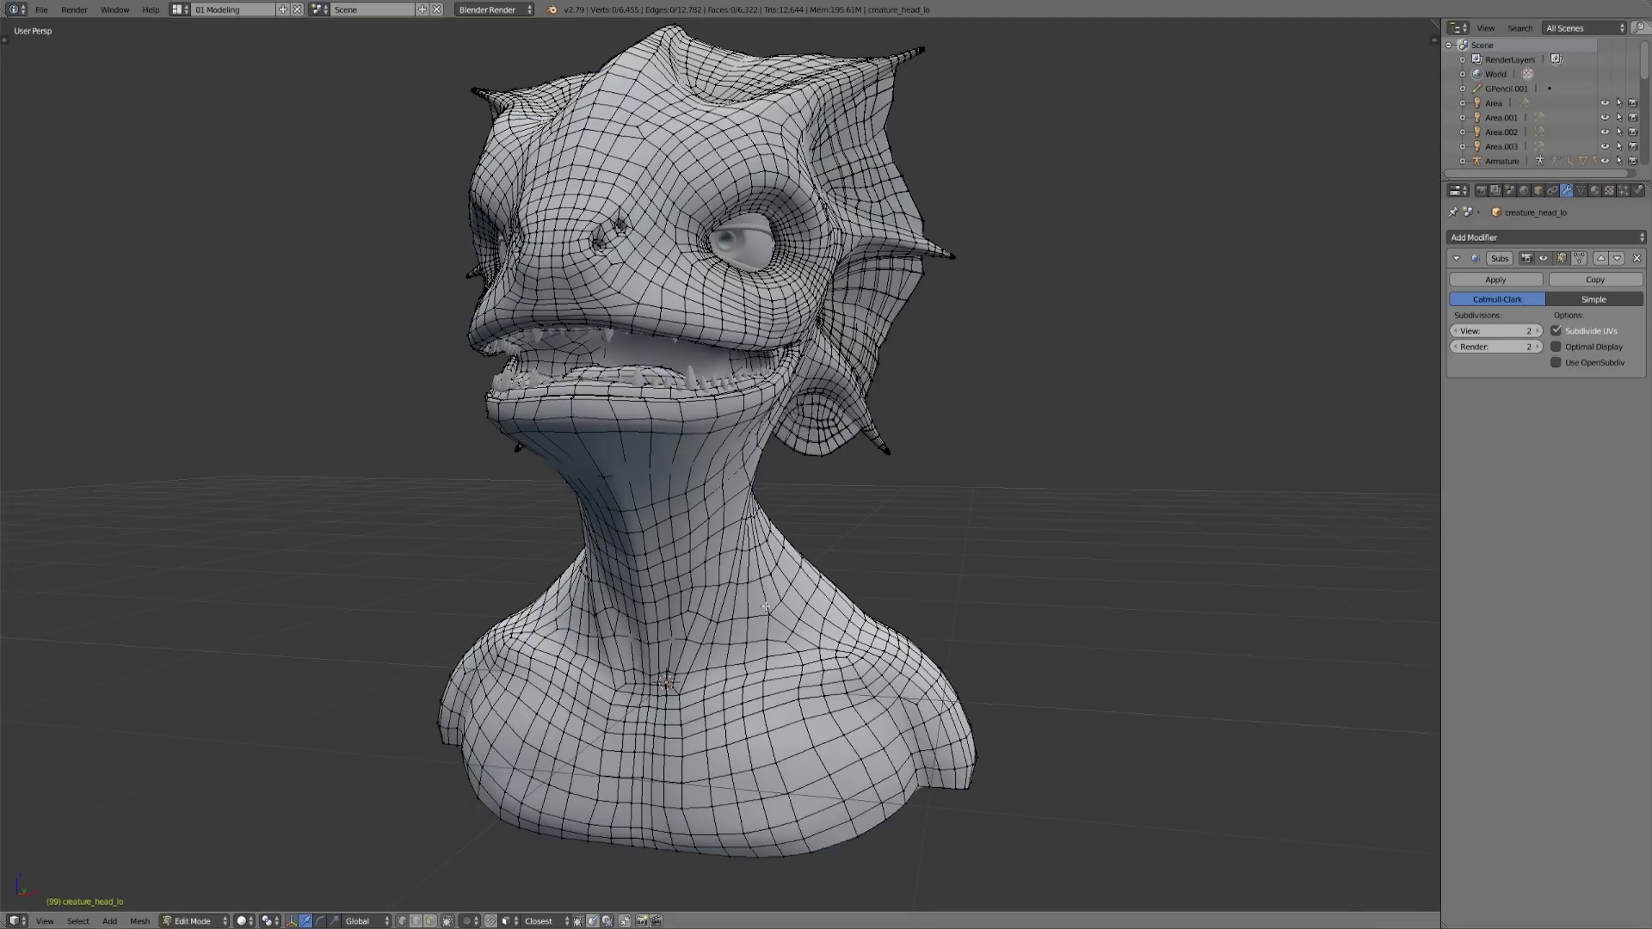
{"action": "middle_click_drag", "start_coordinate": [765, 607], "coordinate": [648, 587]}
{"action": "scroll", "coordinate": [648, 587], "scroll_direction": "up", "scroll_amount": 3}
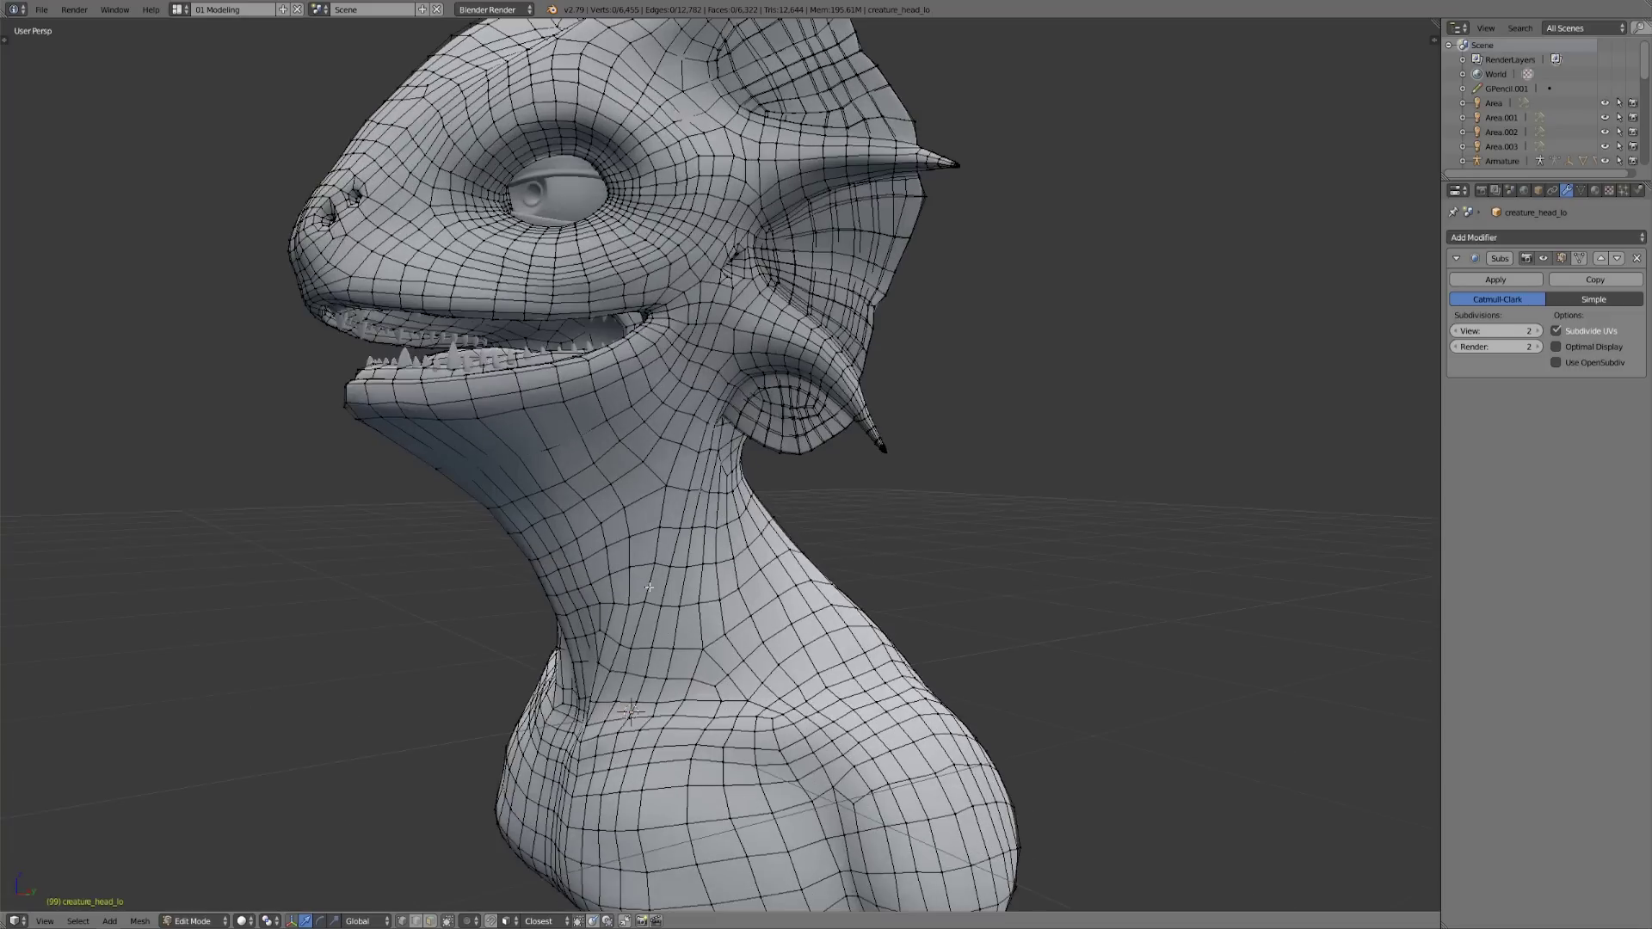
{"action": "right_click", "coordinate": [668, 483]}
{"action": "right_click", "coordinate": [632, 669], "text": "ctrl"}
Shift the selected neck edge path slightly to the left along Y
{"action": "middle_click_drag", "start_coordinate": [631, 669], "coordinate": [779, 664]}
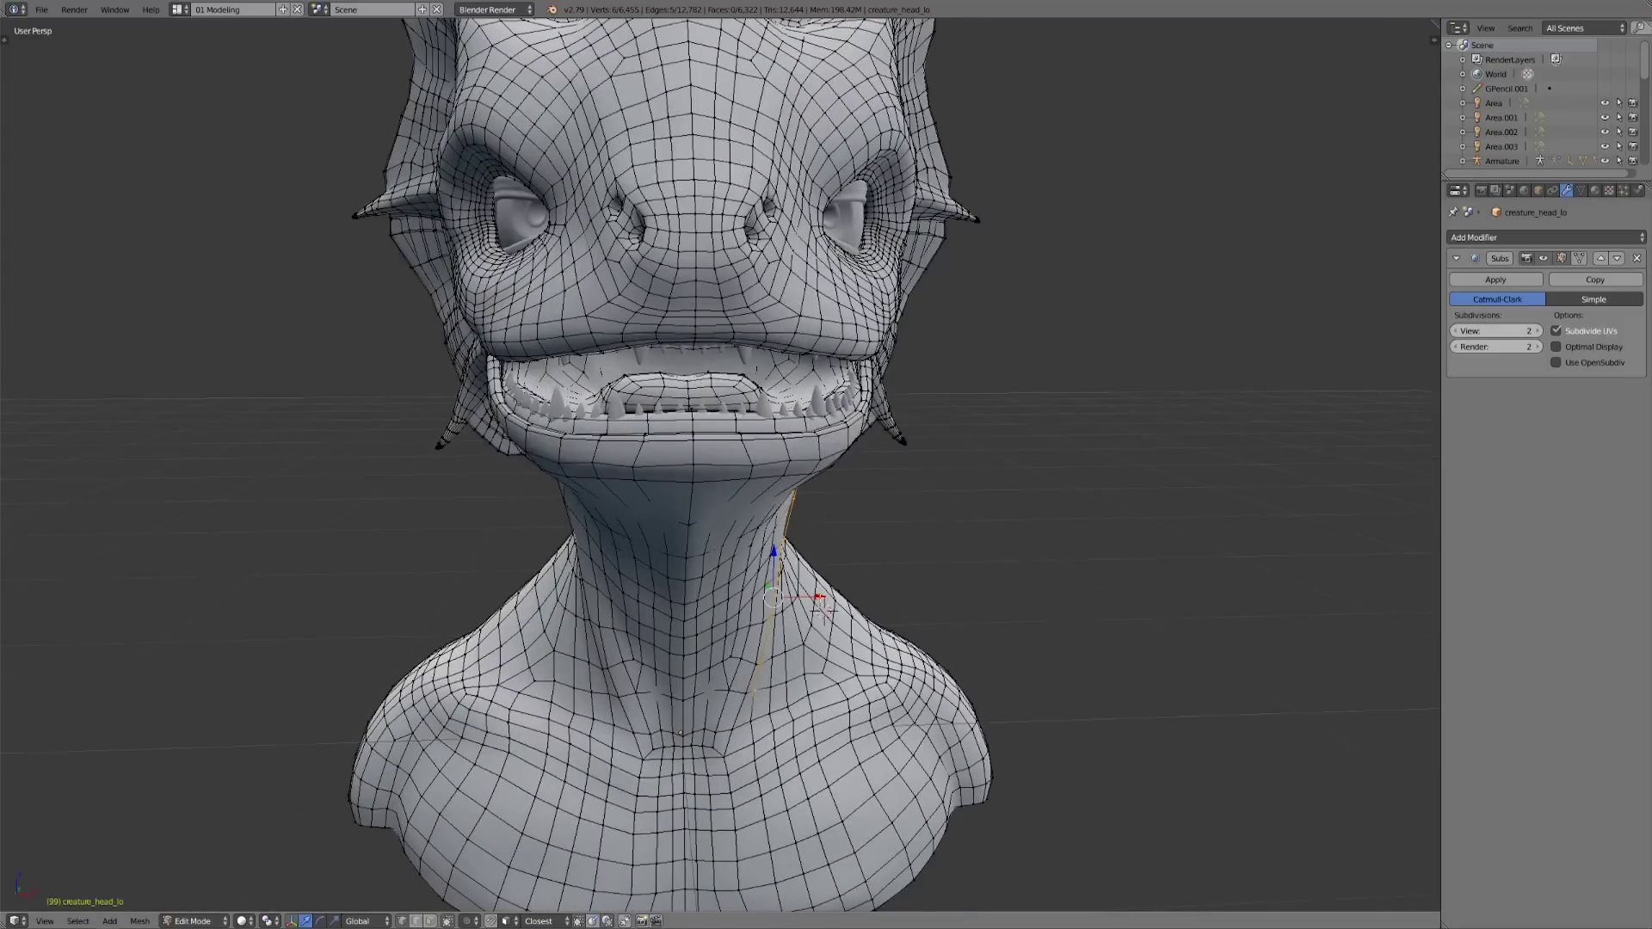
{"action": "middle_click_drag", "start_coordinate": [823, 608], "coordinate": [751, 641]}
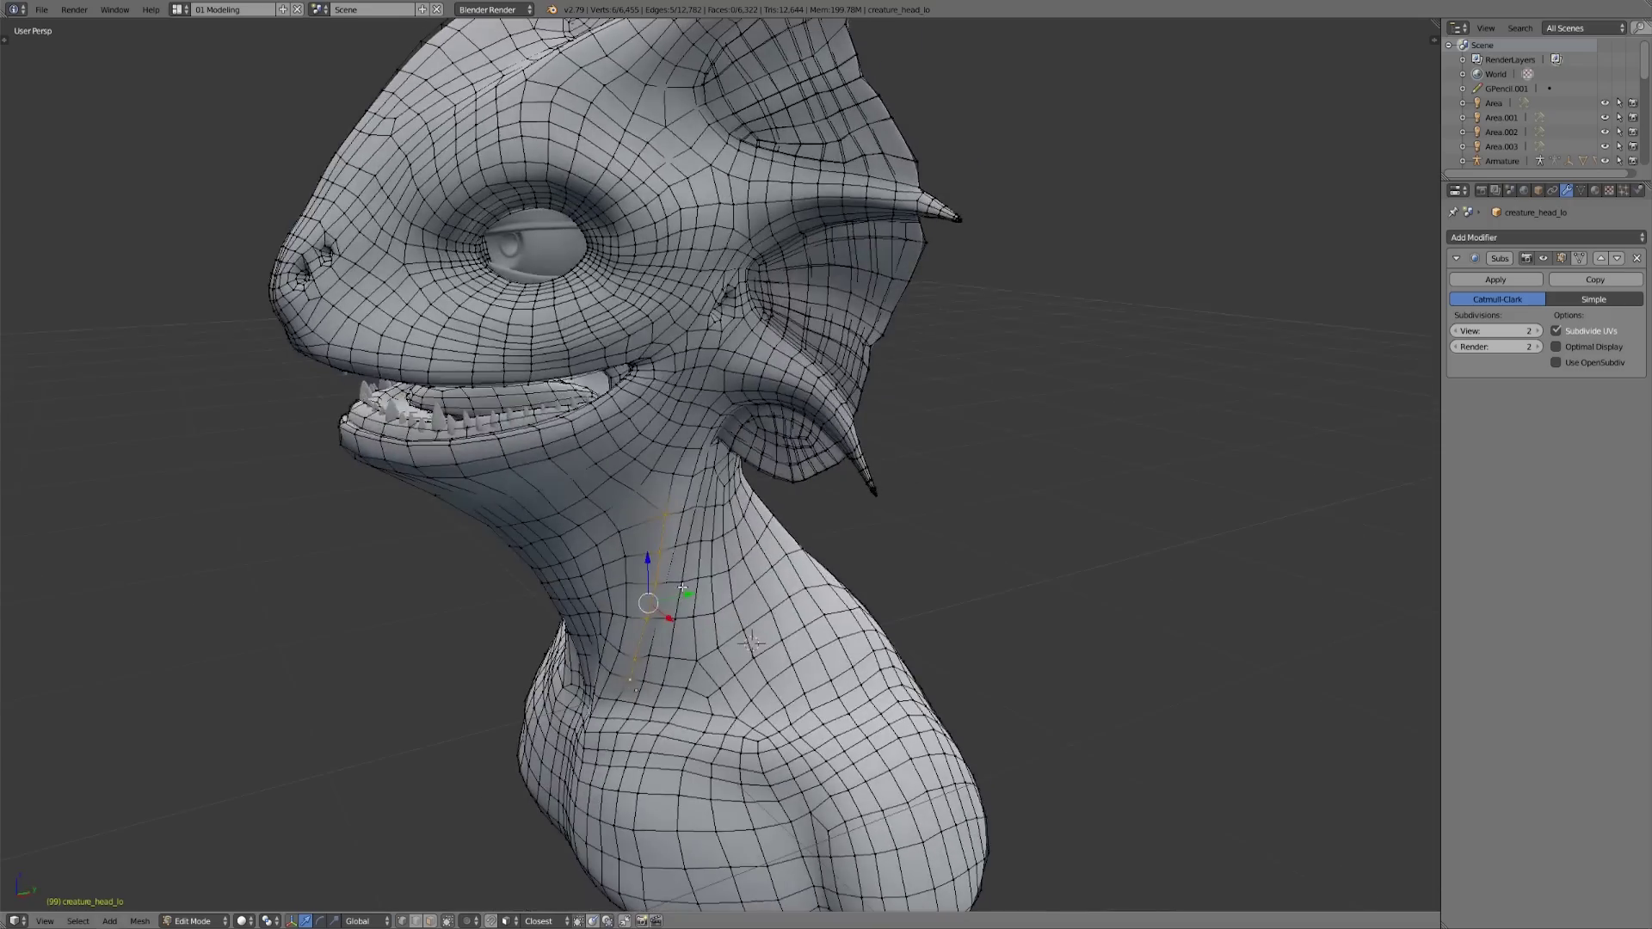
{"action": "left_click_drag", "start_coordinate": [685, 593], "coordinate": [678, 601]}
{"action": "scroll", "coordinate": [761, 727], "scroll_direction": "down", "scroll_amount": 3}
{"action": "middle_click_drag", "start_coordinate": [761, 728], "coordinate": [887, 677]}
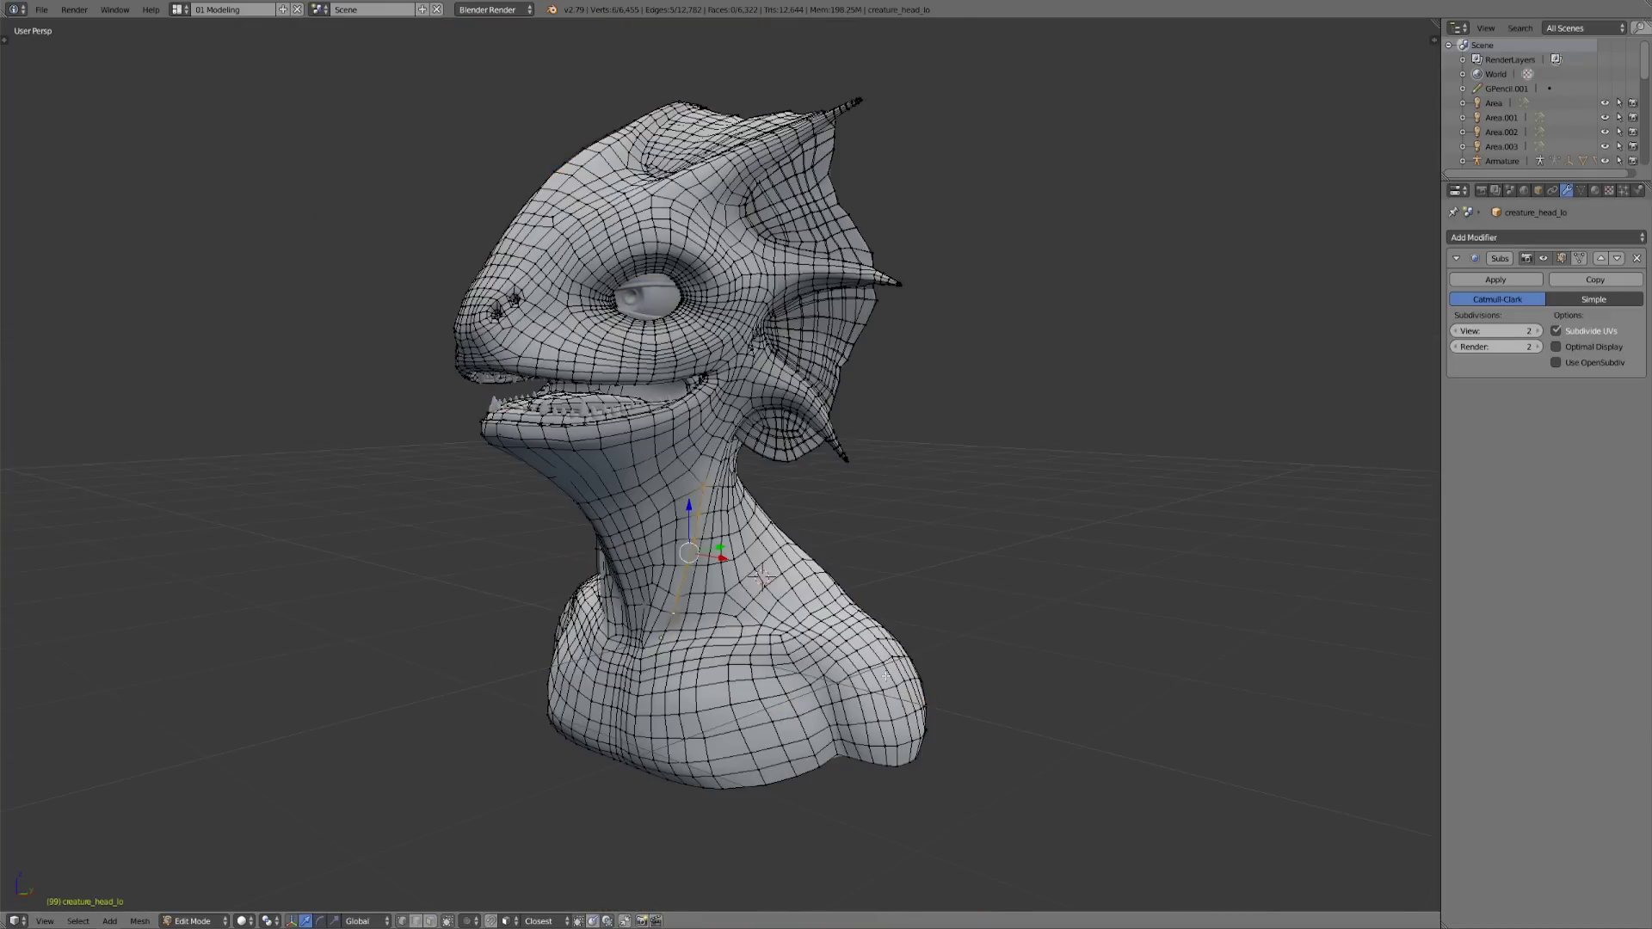
{"action": "key", "text": "shift+r"}
Deselect all and sketch a hash grid plus a curved grease-pencil stroke on the neck
{"action": "scroll", "coordinate": [886, 677], "scroll_direction": "up", "scroll_amount": 5}
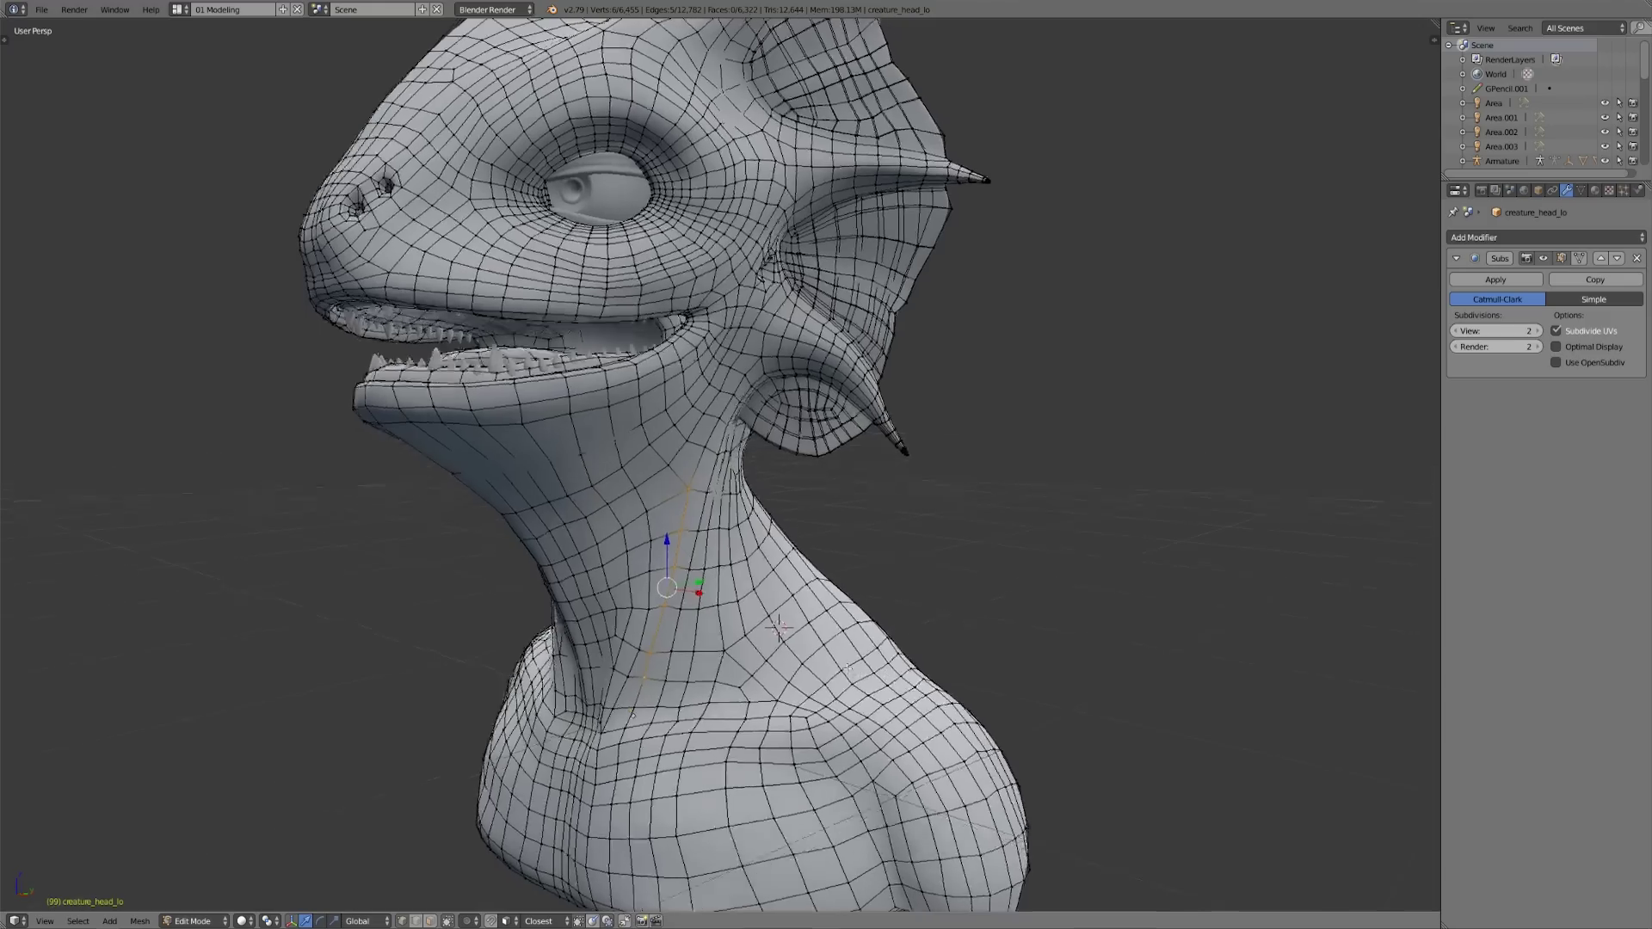
{"action": "middle_click_drag", "start_coordinate": [886, 677], "coordinate": [837, 665]}
{"action": "key", "text": "a"}
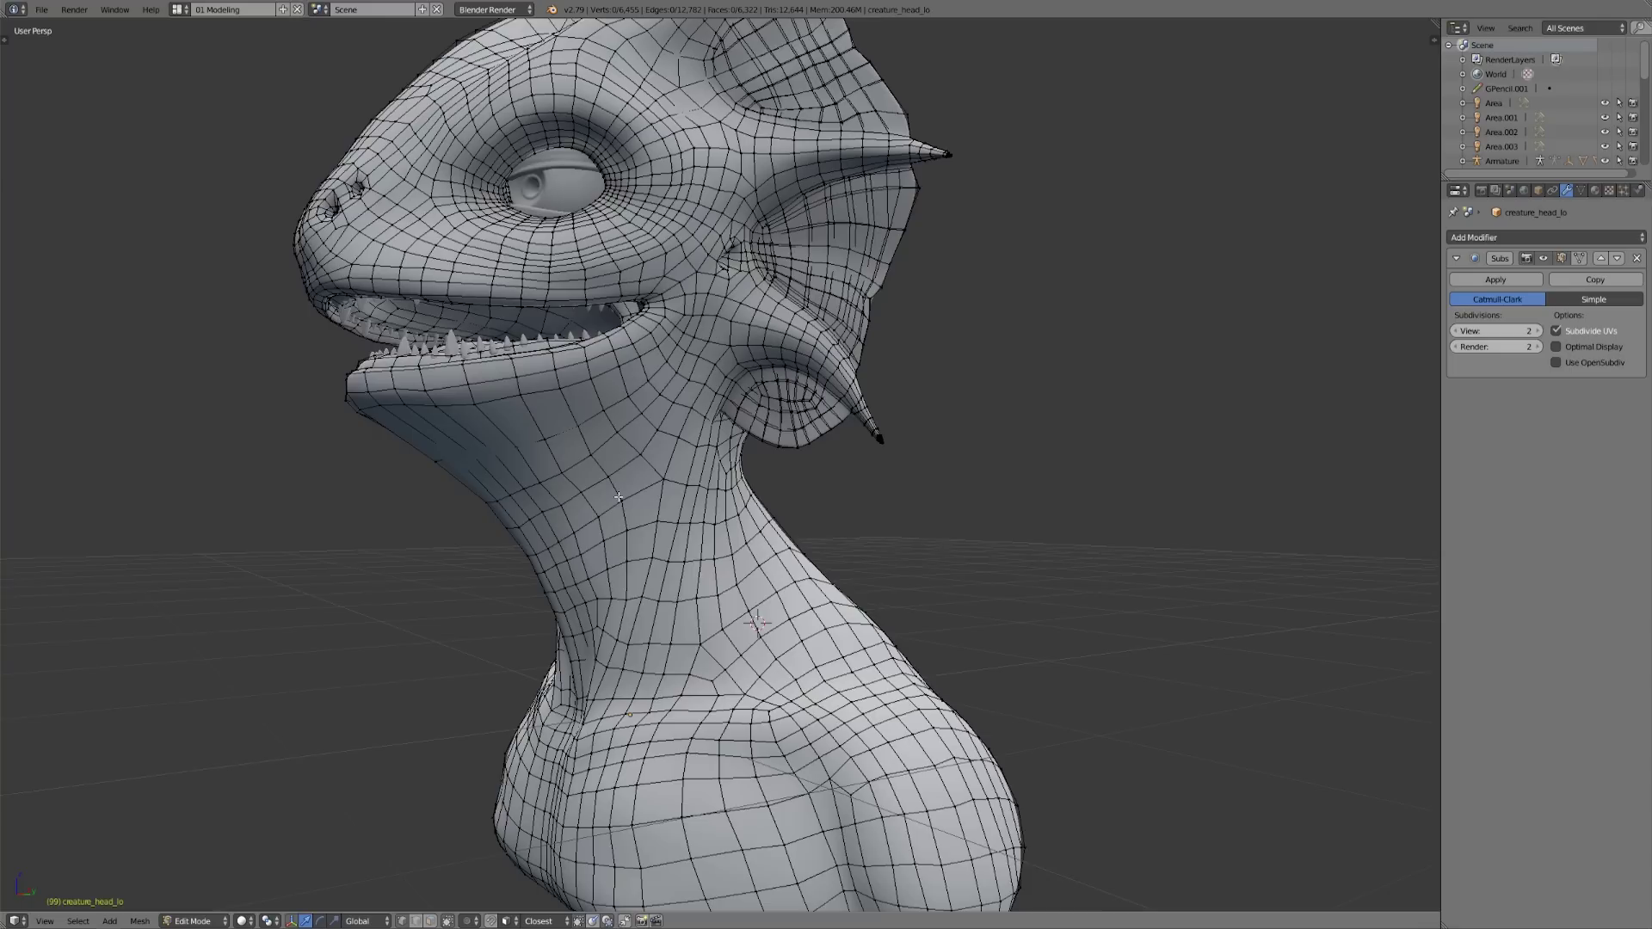
{"action": "left_click_drag", "start_coordinate": [645, 464], "coordinate": [638, 575]}
{"action": "left_click_drag", "start_coordinate": [662, 501], "coordinate": [655, 587]}
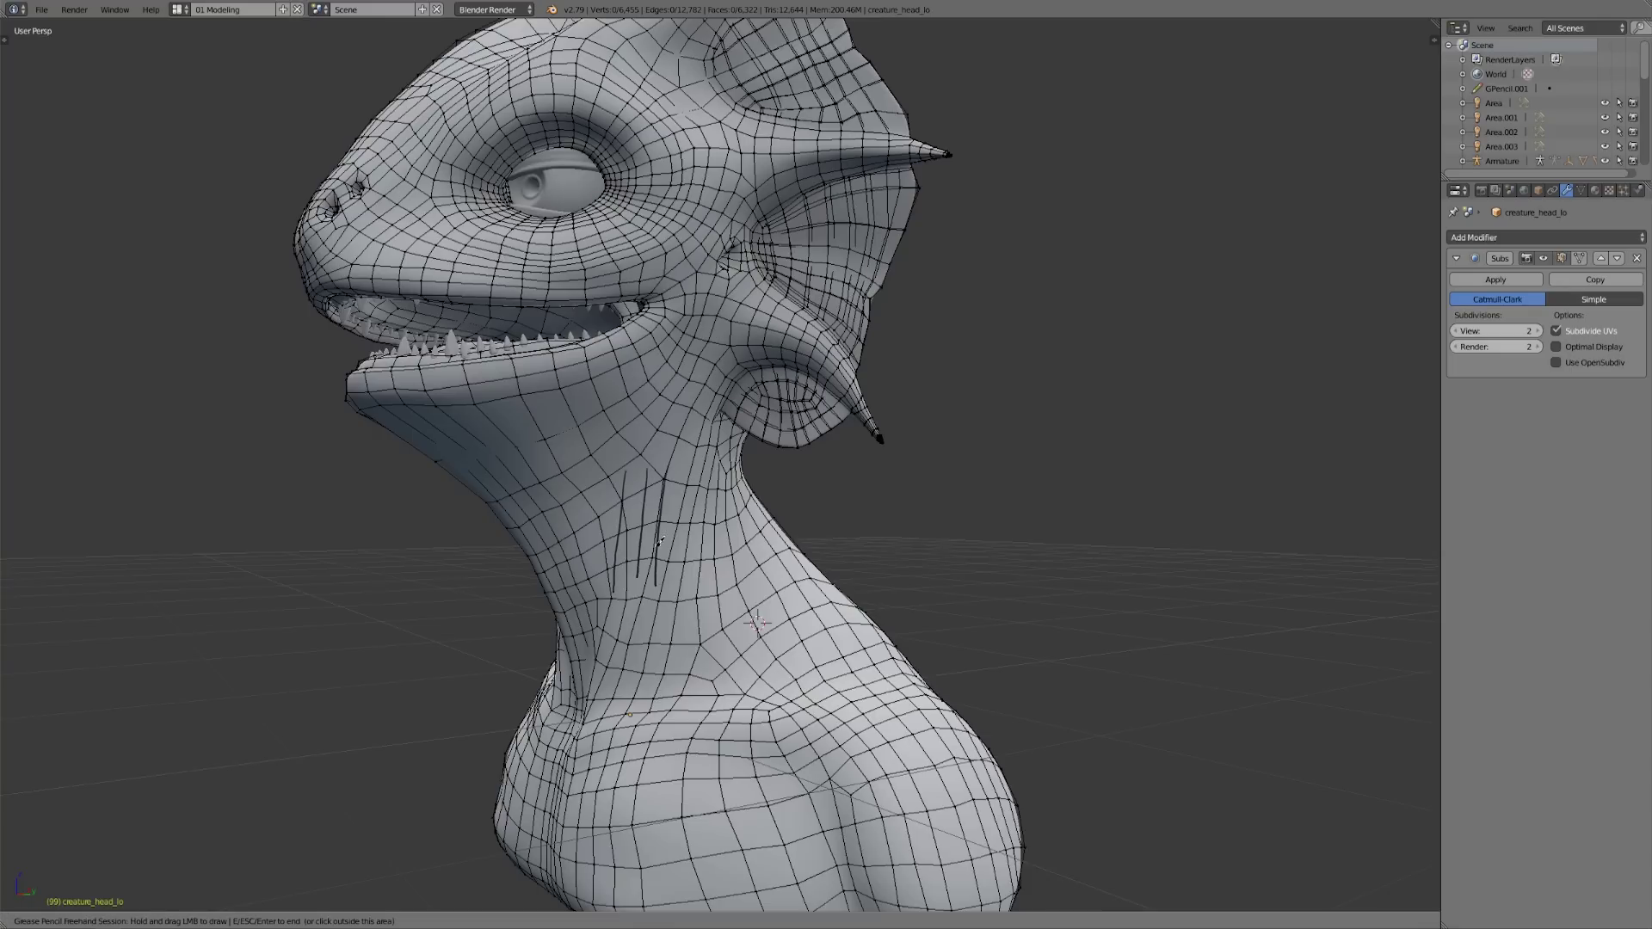
{"action": "left_click_drag", "start_coordinate": [612, 513], "coordinate": [690, 501]}
{"action": "mouse_move", "coordinate": [595, 544]}
{"action": "left_mouse_down"}
{"action": "mouse_move", "coordinate": [688, 534]}
{"action": "mouse_move", "coordinate": [714, 568]}
{"action": "left_mouse_up"}
{"action": "mouse_move", "coordinate": [661, 508]}
{"action": "left_mouse_down"}
{"action": "mouse_move", "coordinate": [682, 494]}
{"action": "mouse_move", "coordinate": [618, 555]}
{"action": "left_mouse_up"}
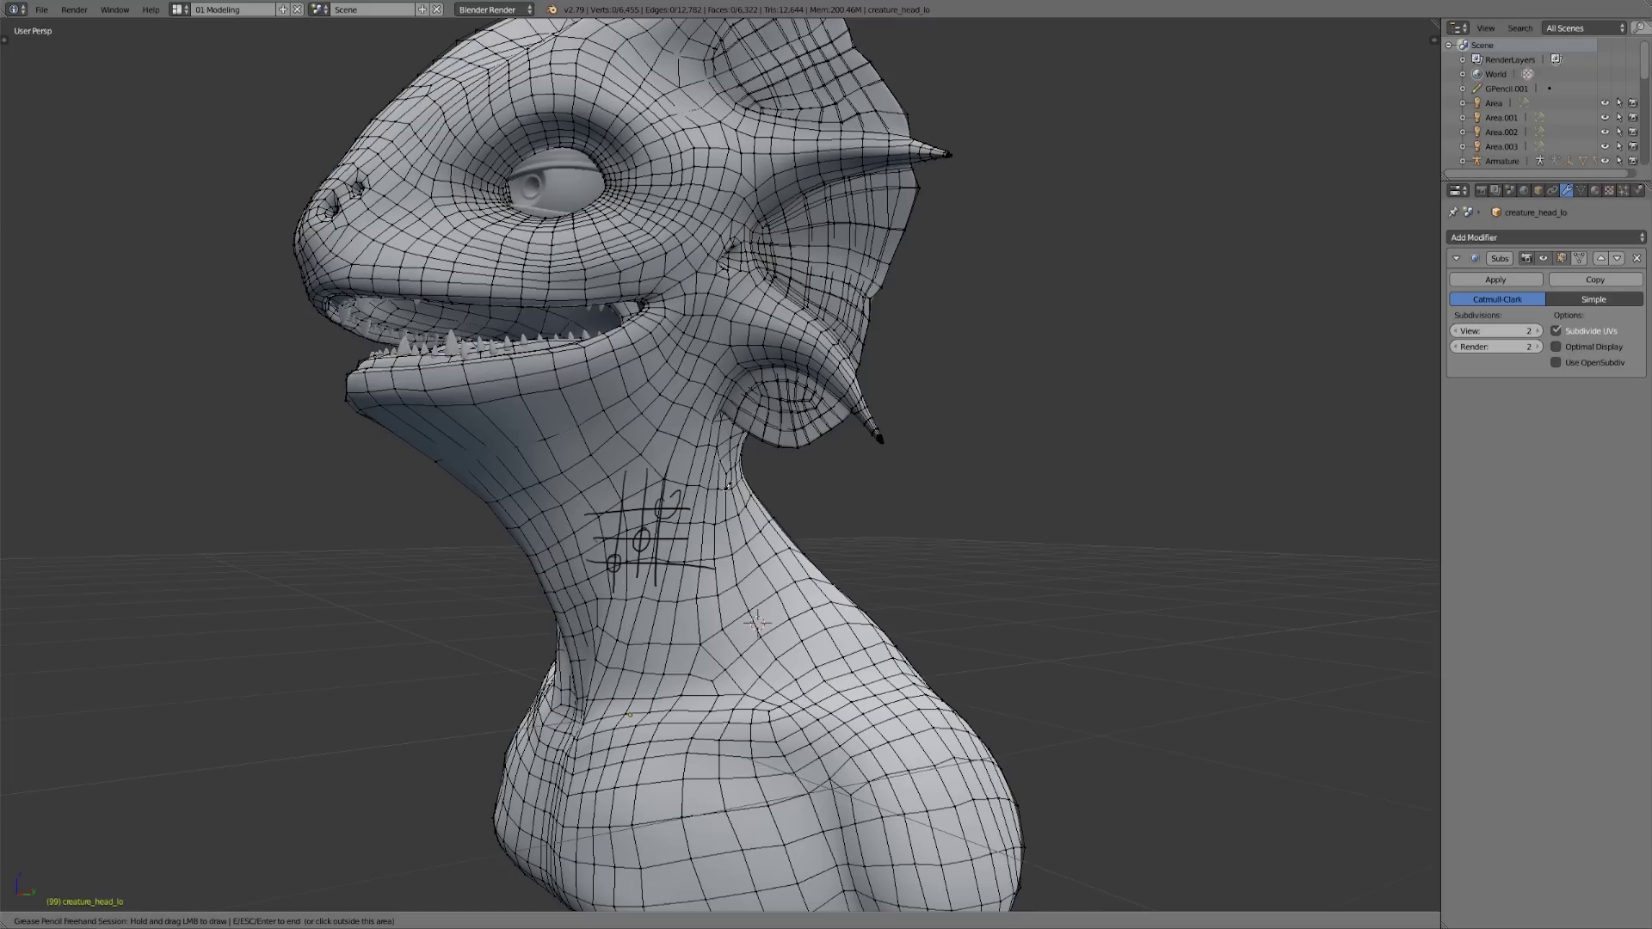
Erase the grease-pencil grid from the neck and end the drawing session
{"action": "mouse_move", "coordinate": [529, 504]}
{"action": "right_mouse_down"}
{"action": "mouse_move", "coordinate": [700, 498]}
{"action": "mouse_move", "coordinate": [626, 497]}
{"action": "mouse_move", "coordinate": [667, 558]}
{"action": "mouse_move", "coordinate": [717, 522]}
{"action": "right_mouse_up"}
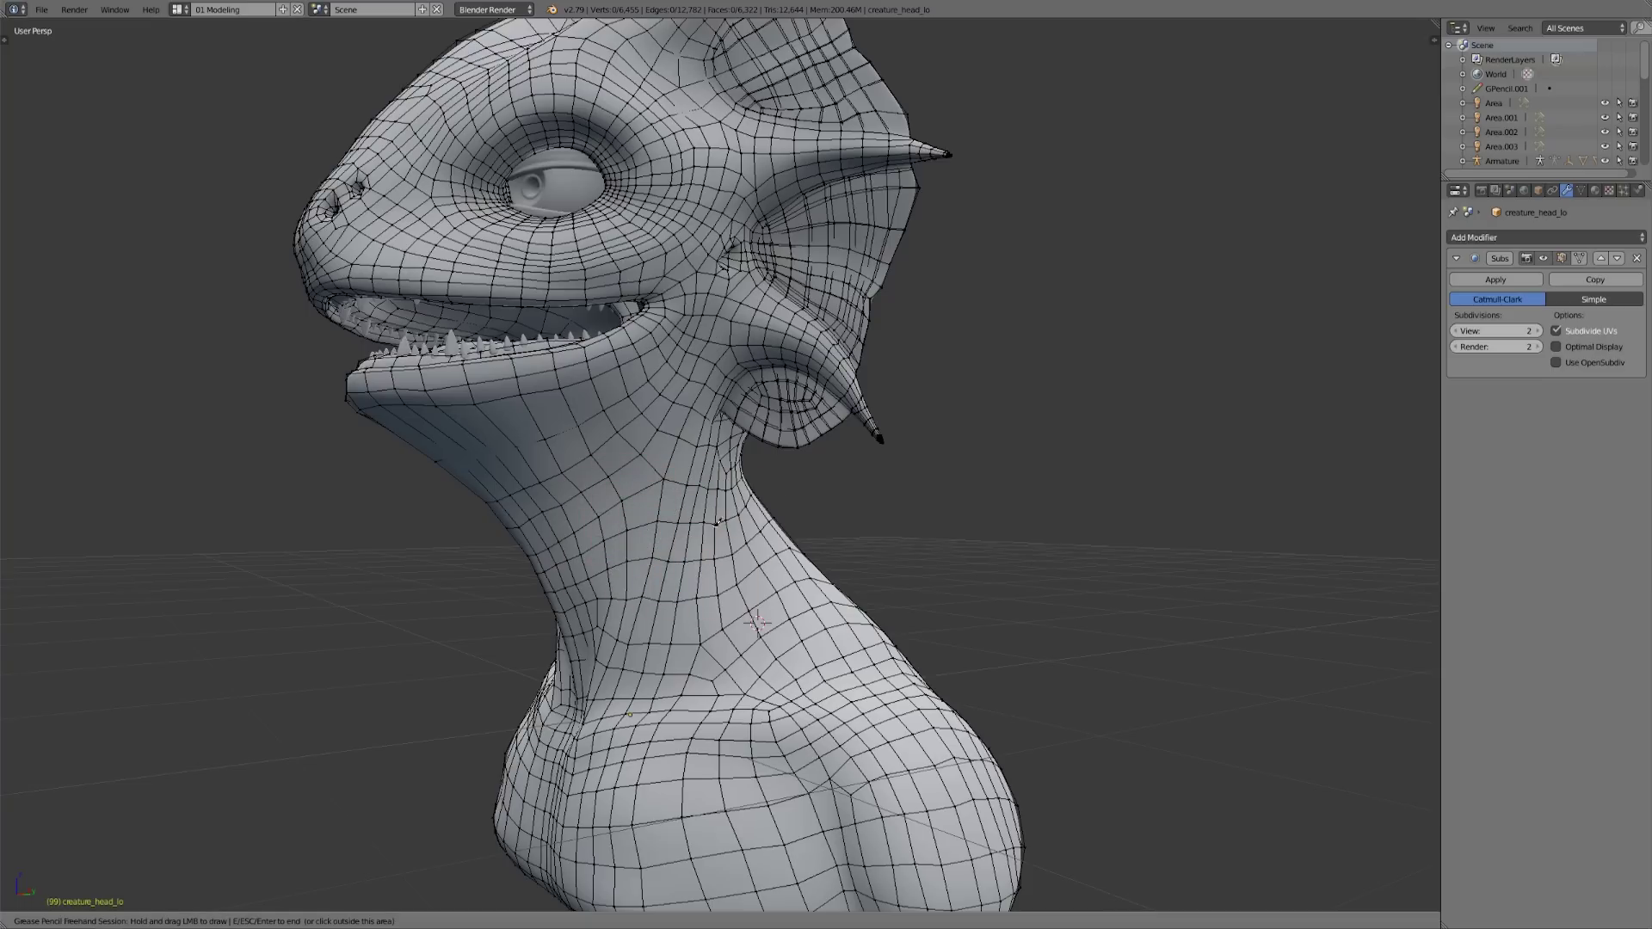
{"action": "key", "text": "Escape"}
{"action": "mouse_move", "coordinate": [716, 522]}
{"action": "middle_mouse_down"}
{"action": "mouse_move", "coordinate": [757, 559]}
{"action": "mouse_move", "coordinate": [791, 361]}
{"action": "middle_mouse_up"}
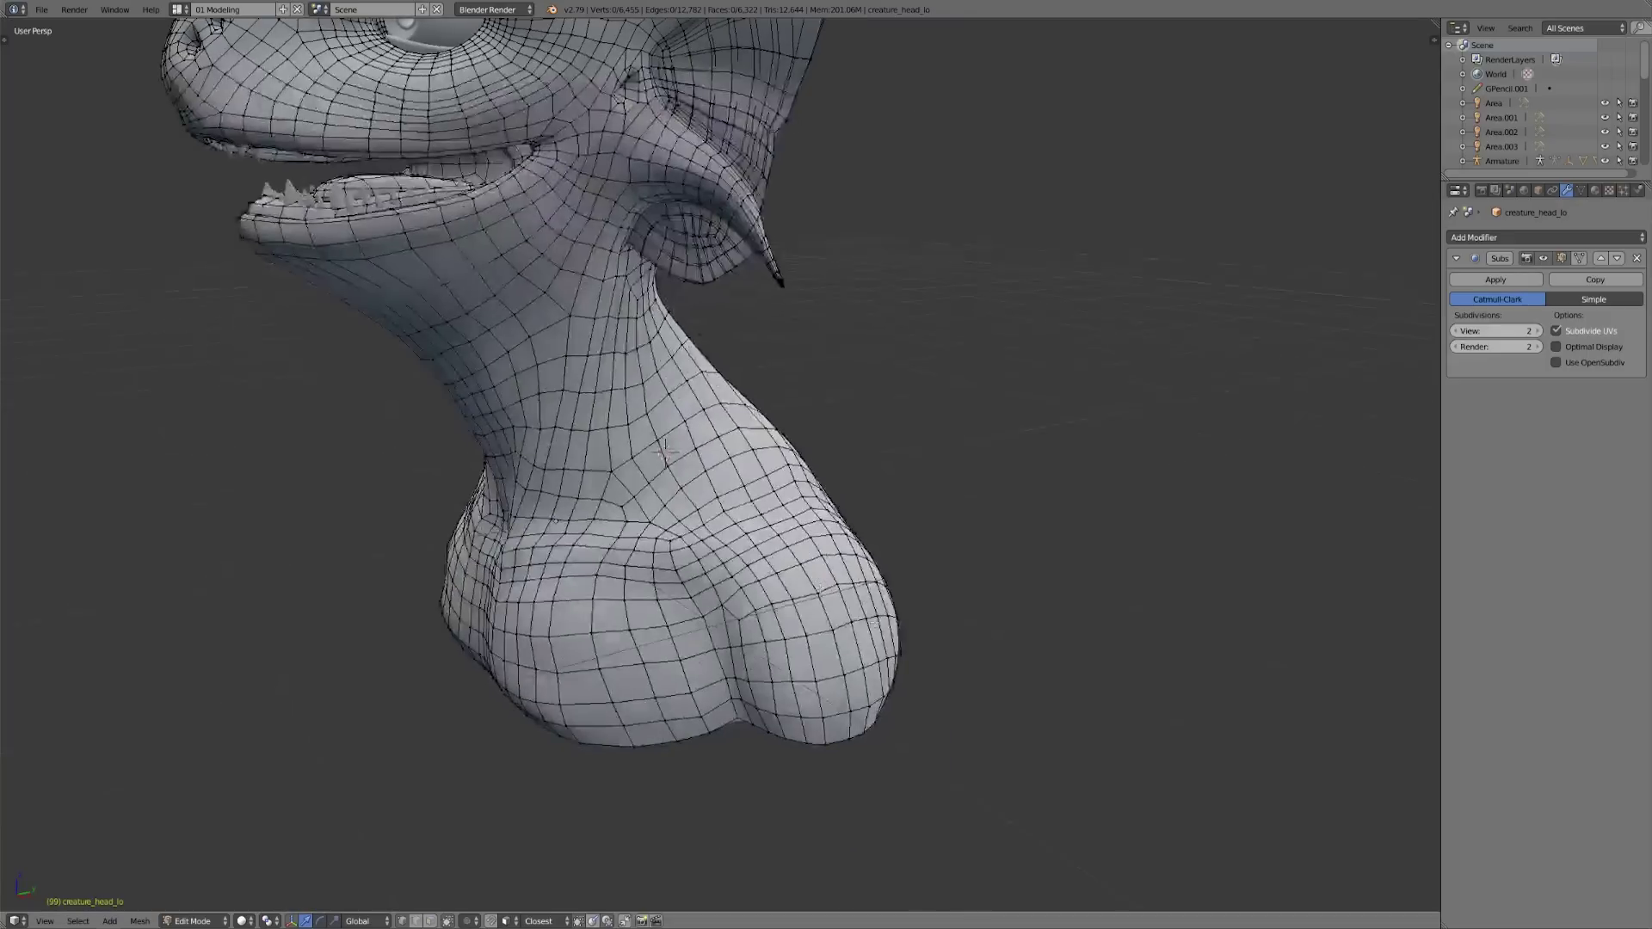
Select a run of vertices climbing the upper chest below the neck
{"action": "scroll", "coordinate": [806, 579], "scroll_direction": "up", "scroll_amount": 2}
{"action": "middle_click_drag", "start_coordinate": [805, 579], "coordinate": [789, 593]}
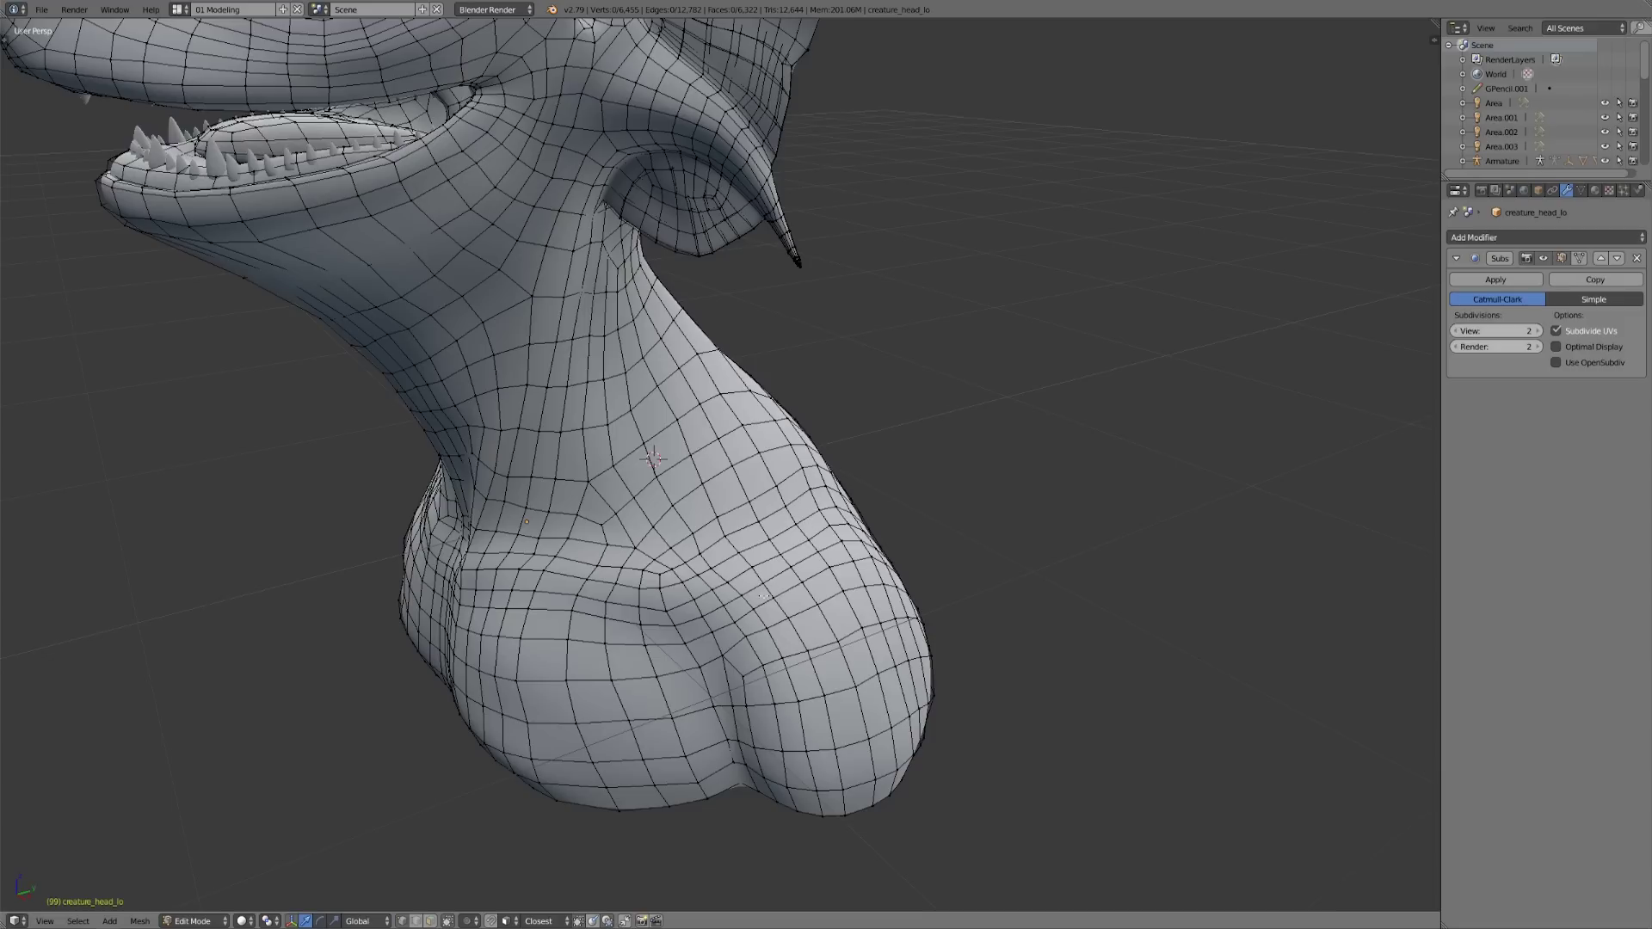
{"action": "right_click", "coordinate": [745, 636]}
{"action": "right_click", "coordinate": [756, 617], "text": "shift"}
{"action": "right_click", "coordinate": [765, 600], "text": "shift"}
{"action": "right_click", "coordinate": [777, 582], "text": "shift"}
{"action": "right_click", "coordinate": [788, 565], "text": "shift"}
{"action": "right_click", "coordinate": [799, 549], "text": "shift"}
{"action": "right_click", "coordinate": [810, 533], "text": "shift"}
{"action": "right_click", "coordinate": [807, 568], "text": "shift"}
Move the selected chest vertices about 0.034 units, then deselect them
{"action": "middle_click_drag", "start_coordinate": [807, 568], "coordinate": [754, 478]}
{"action": "key", "text": "g"}
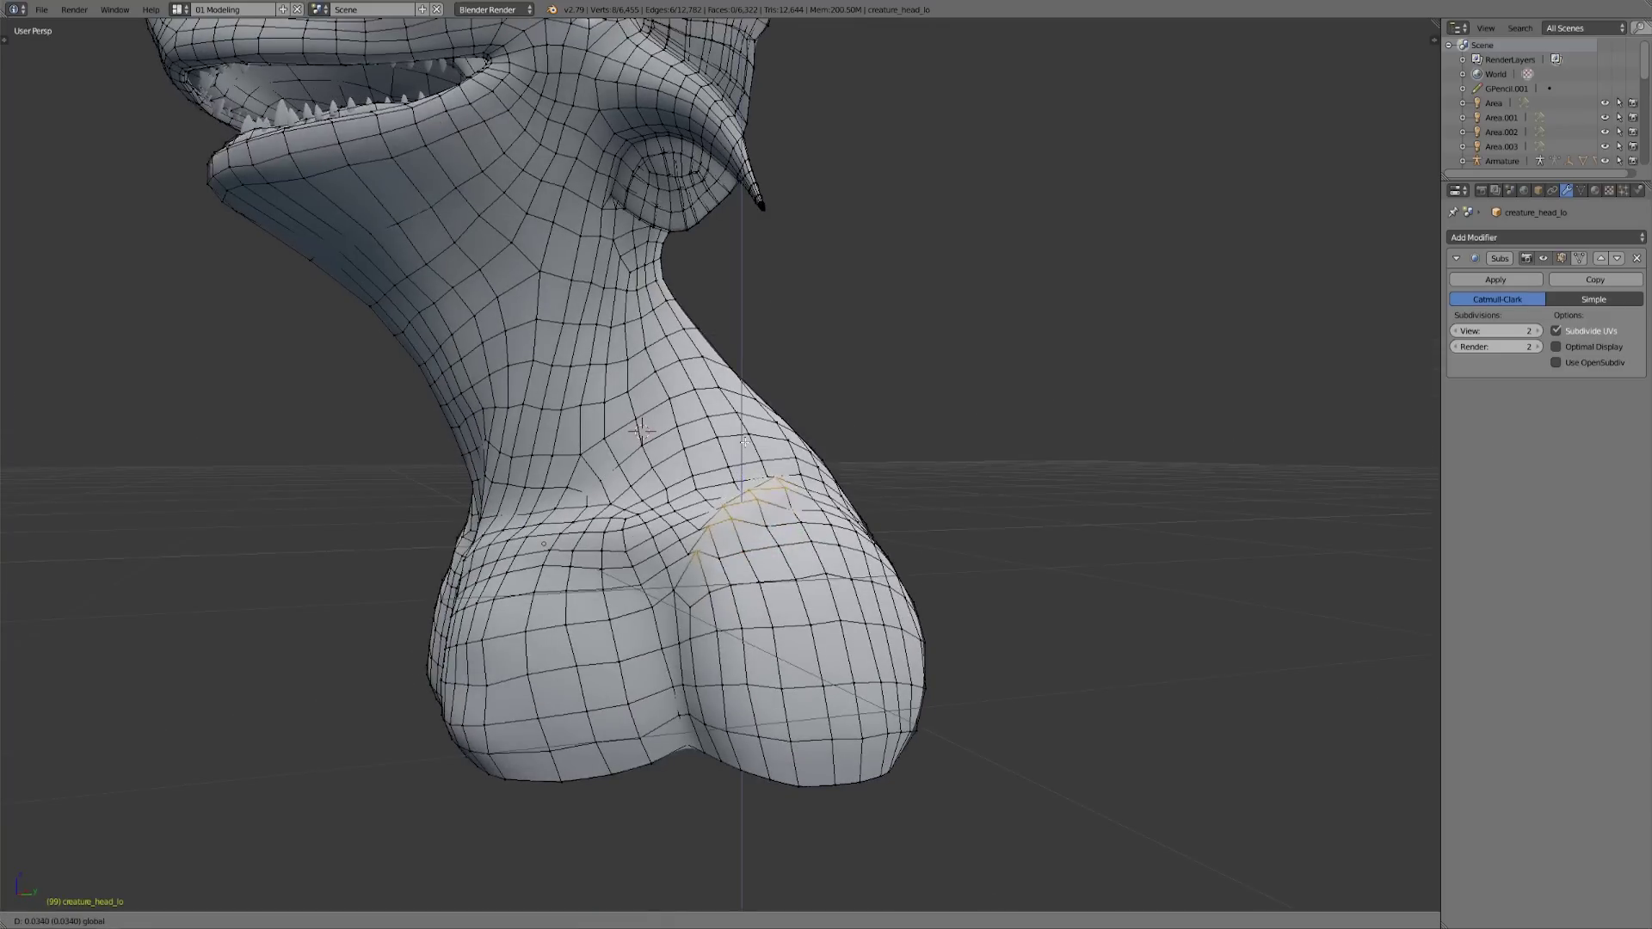
{"action": "left_click", "coordinate": [641, 430]}
{"action": "middle_click_drag", "start_coordinate": [641, 430], "coordinate": [671, 460]}
{"action": "middle_click_drag", "start_coordinate": [798, 568], "coordinate": [845, 653]}
{"action": "key", "text": "a"}
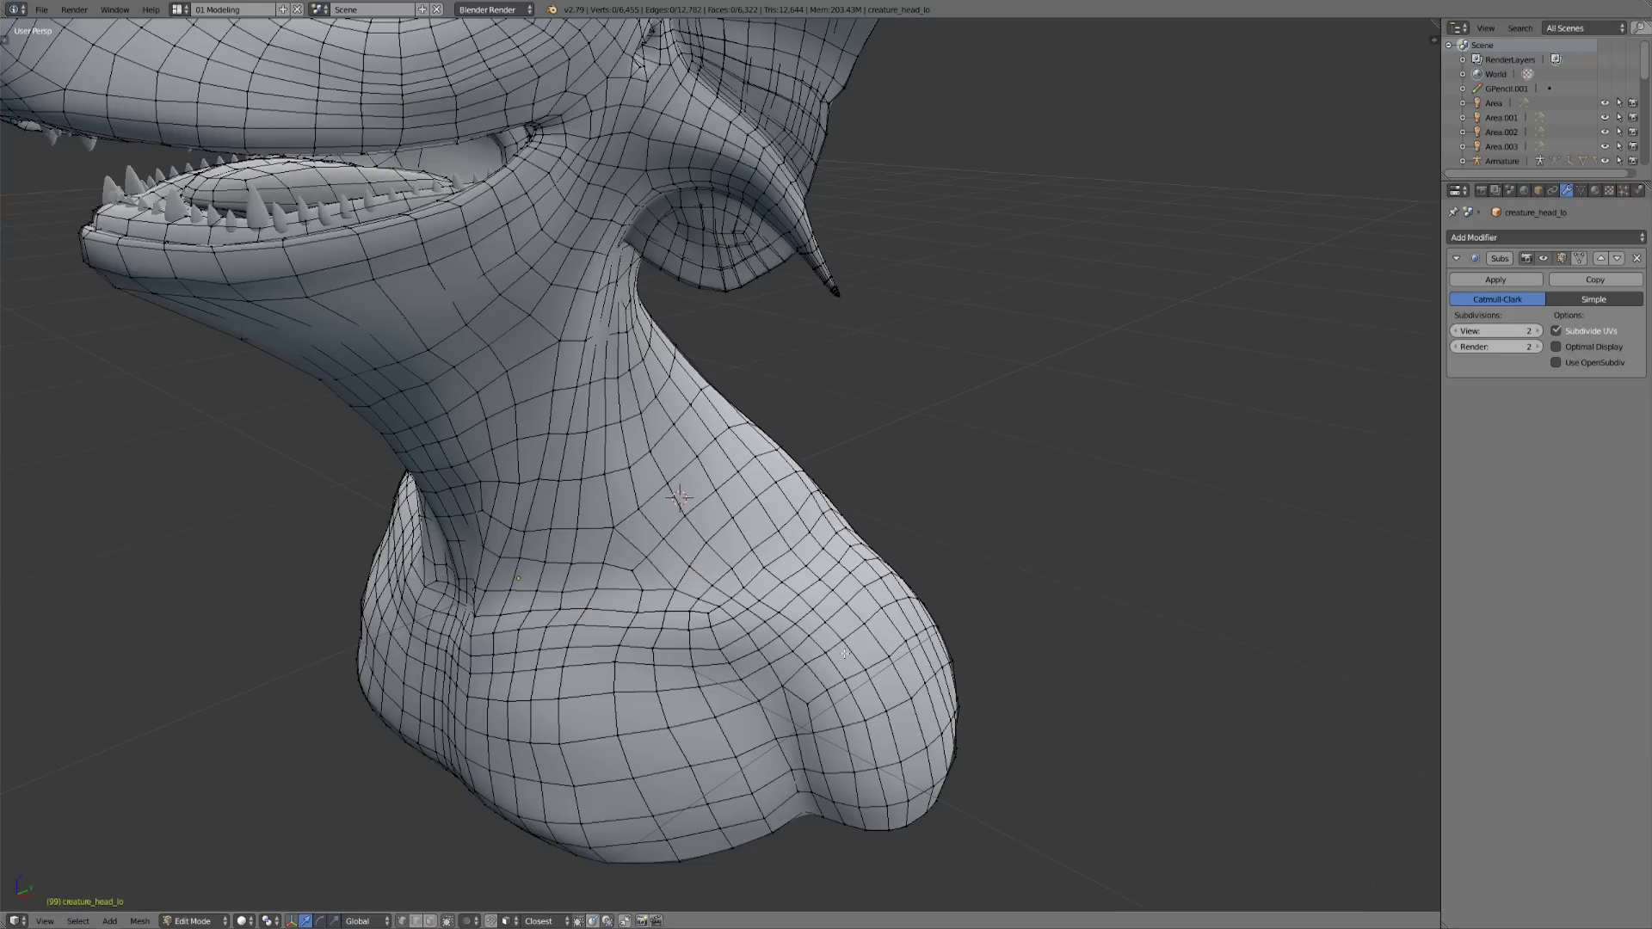
In face select mode, triangulate one quad face on the neck
{"action": "middle_click_drag", "start_coordinate": [497, 399], "coordinate": [460, 621]}
{"action": "left_click", "coordinate": [431, 921]}
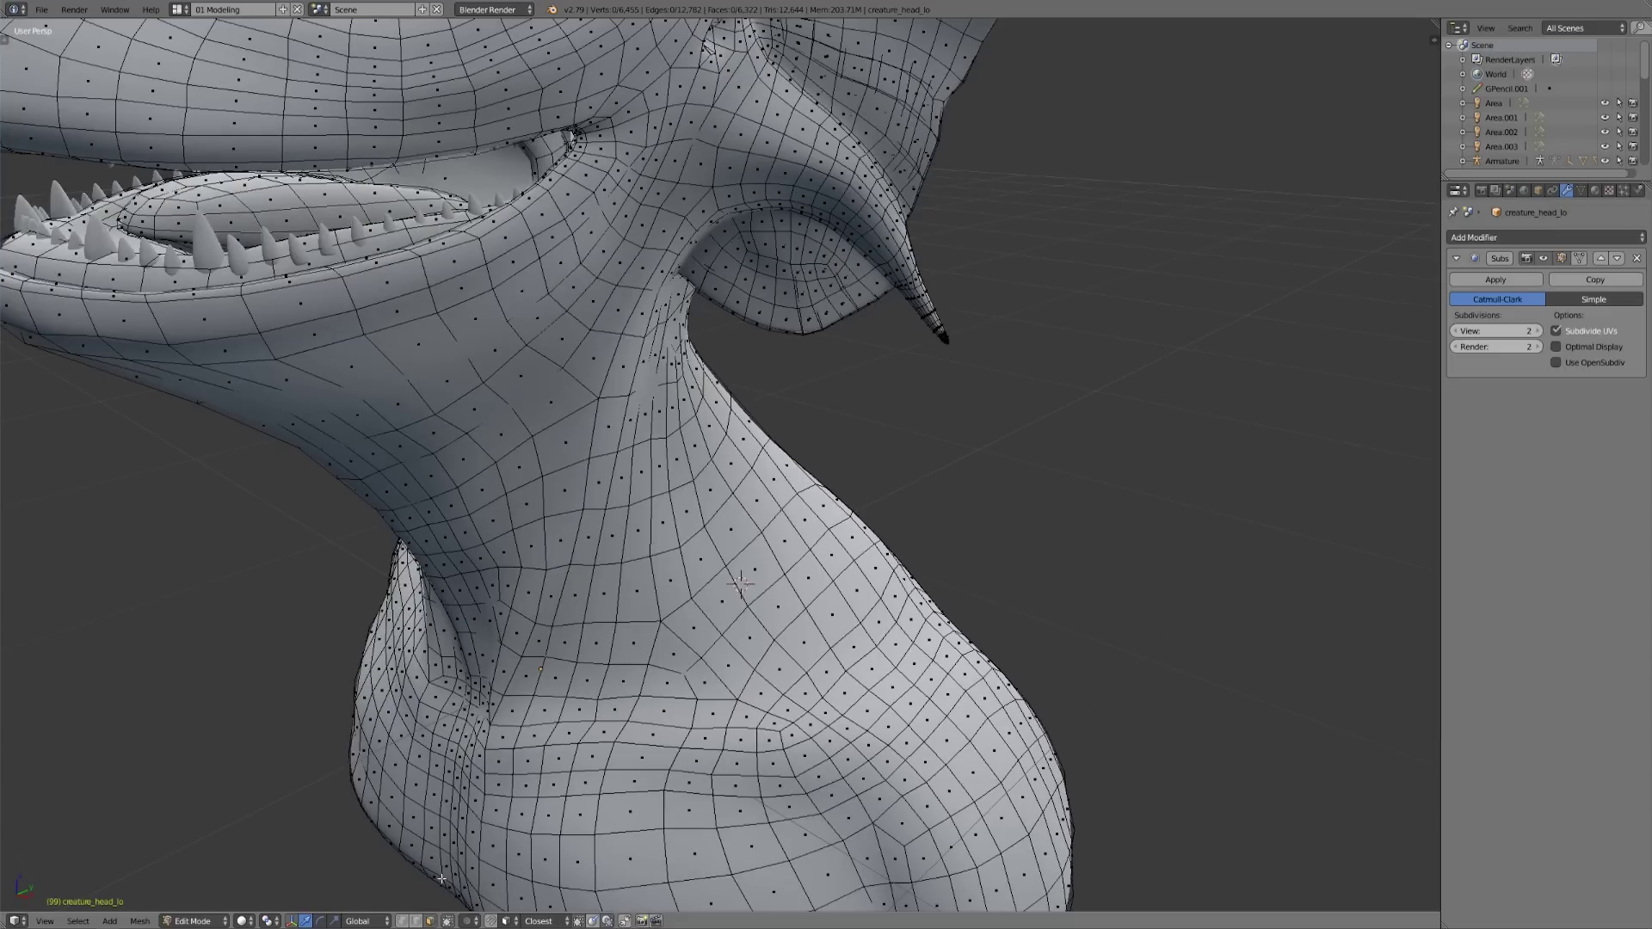
{"action": "left_click", "coordinate": [574, 435]}
{"action": "middle_click_drag", "start_coordinate": [628, 529], "coordinate": [649, 561]}
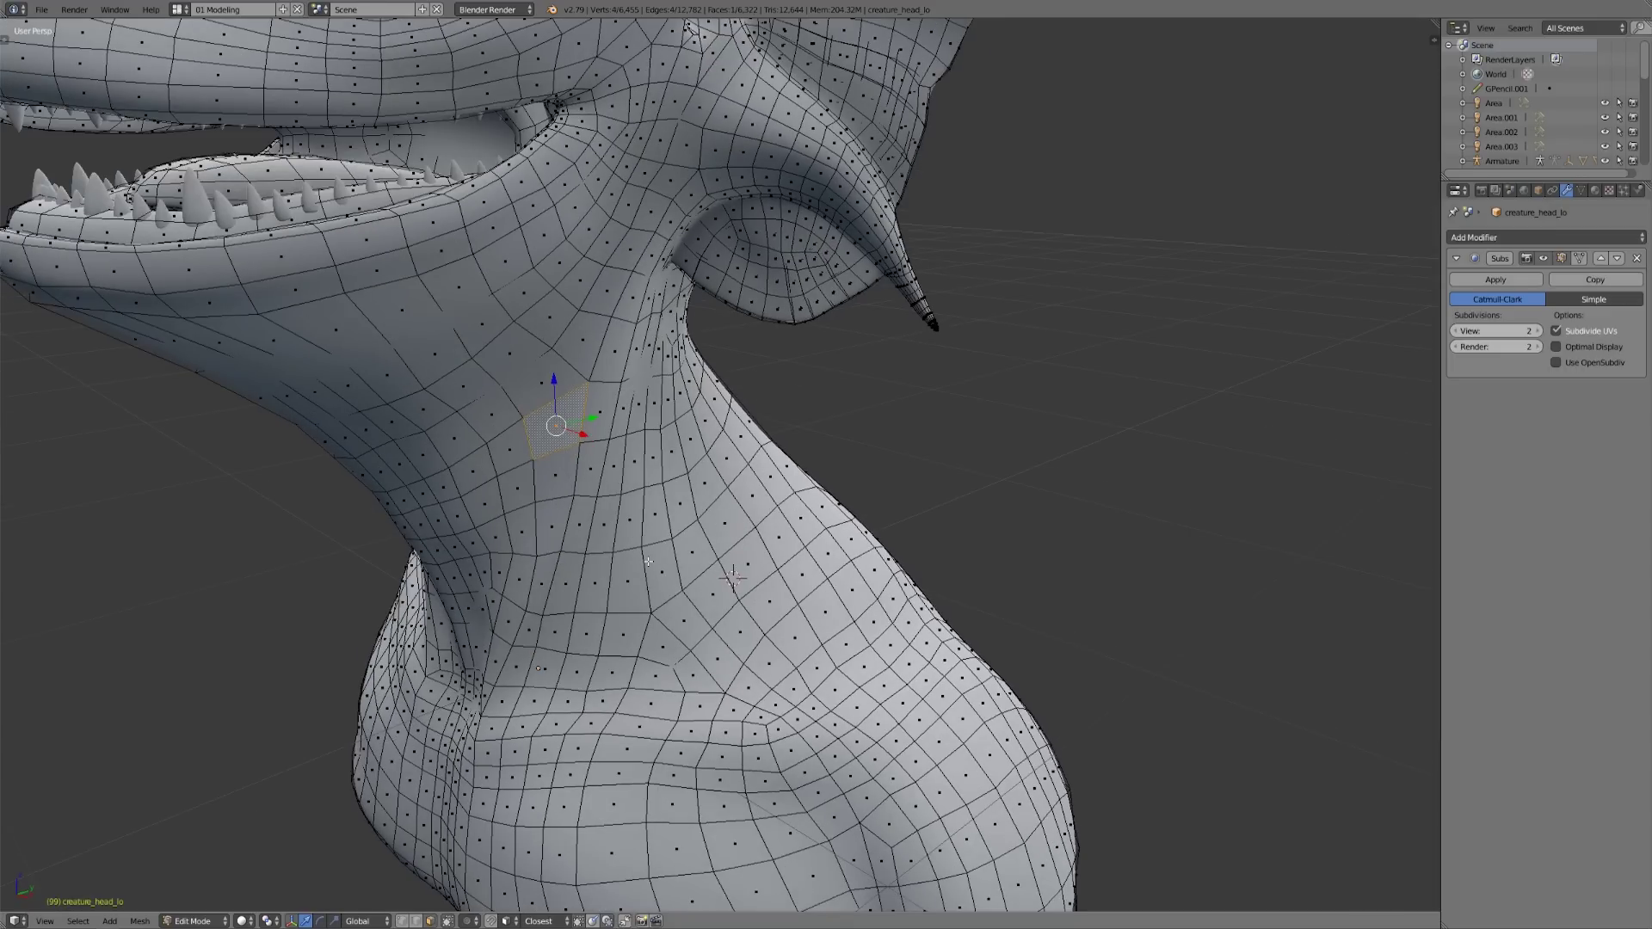
{"action": "key", "text": "ctrl+z"}
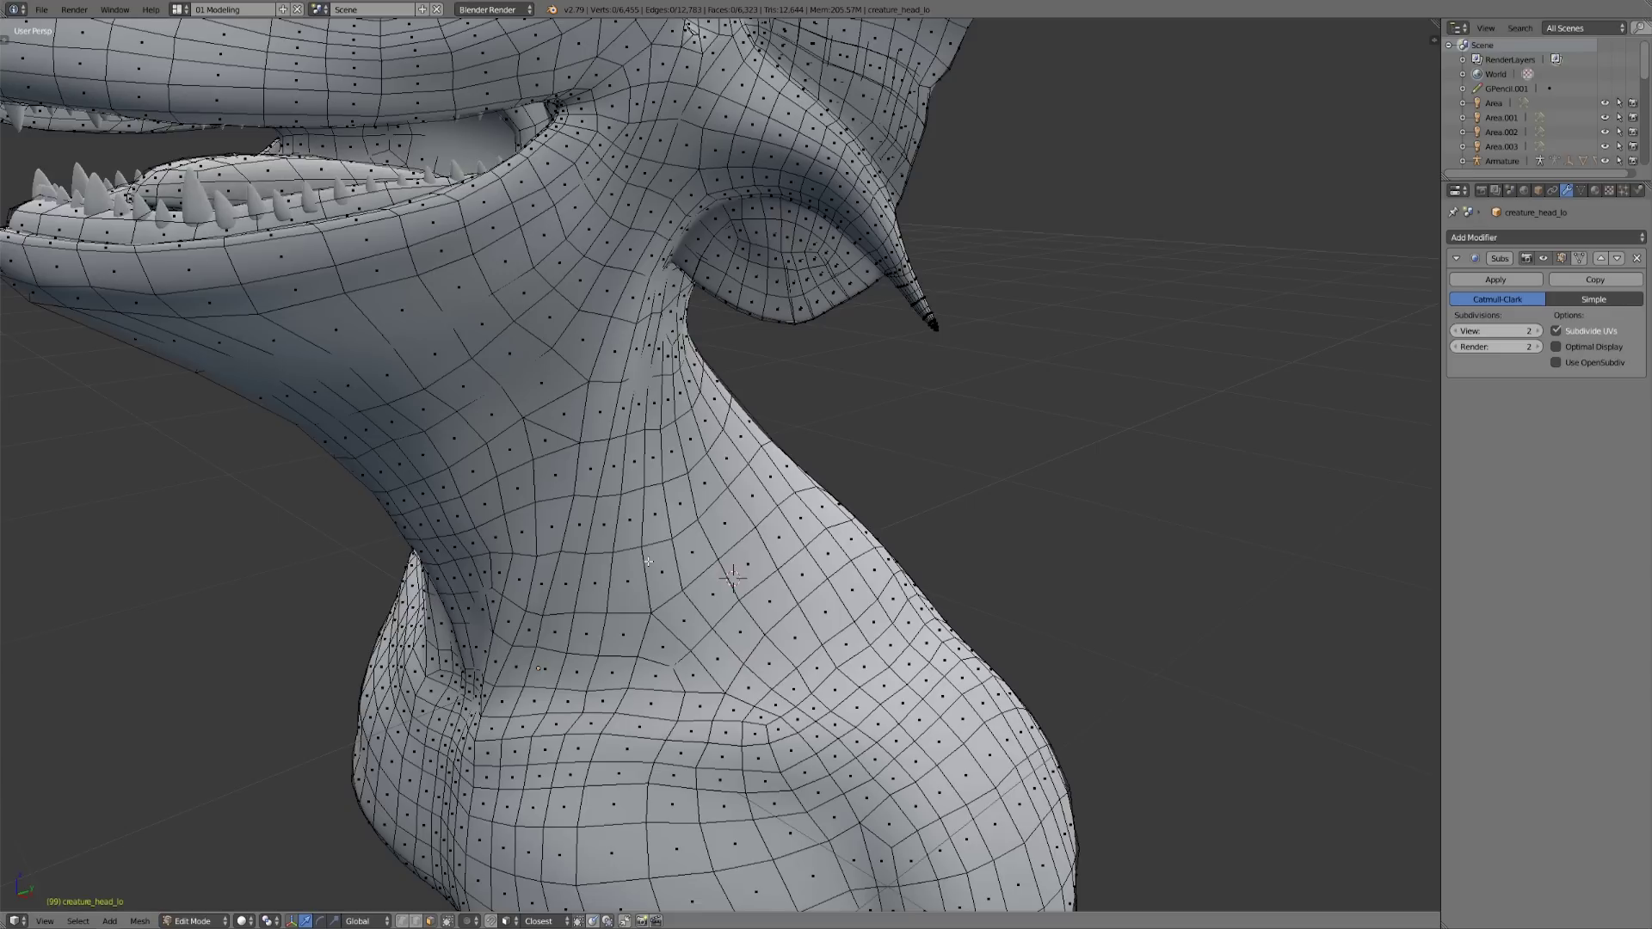
Select and clear a neck face loop, then return to Object Mode to view the smoothed bust
{"action": "right_click", "coordinate": [661, 405], "text": "alt"}
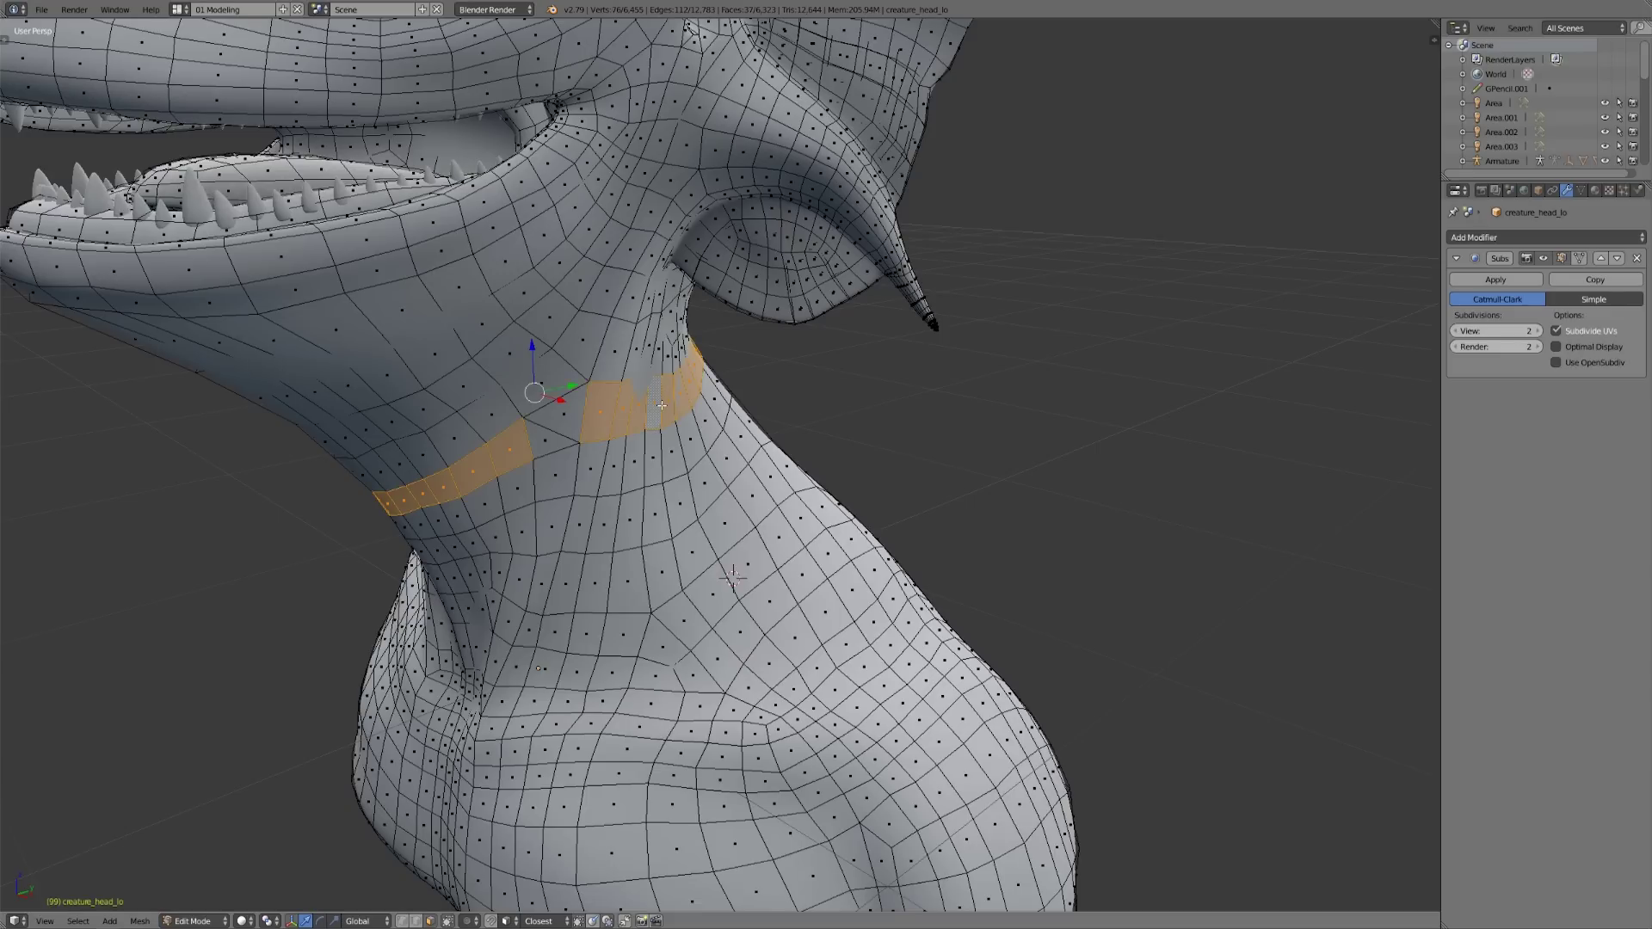
{"action": "key", "text": "a"}
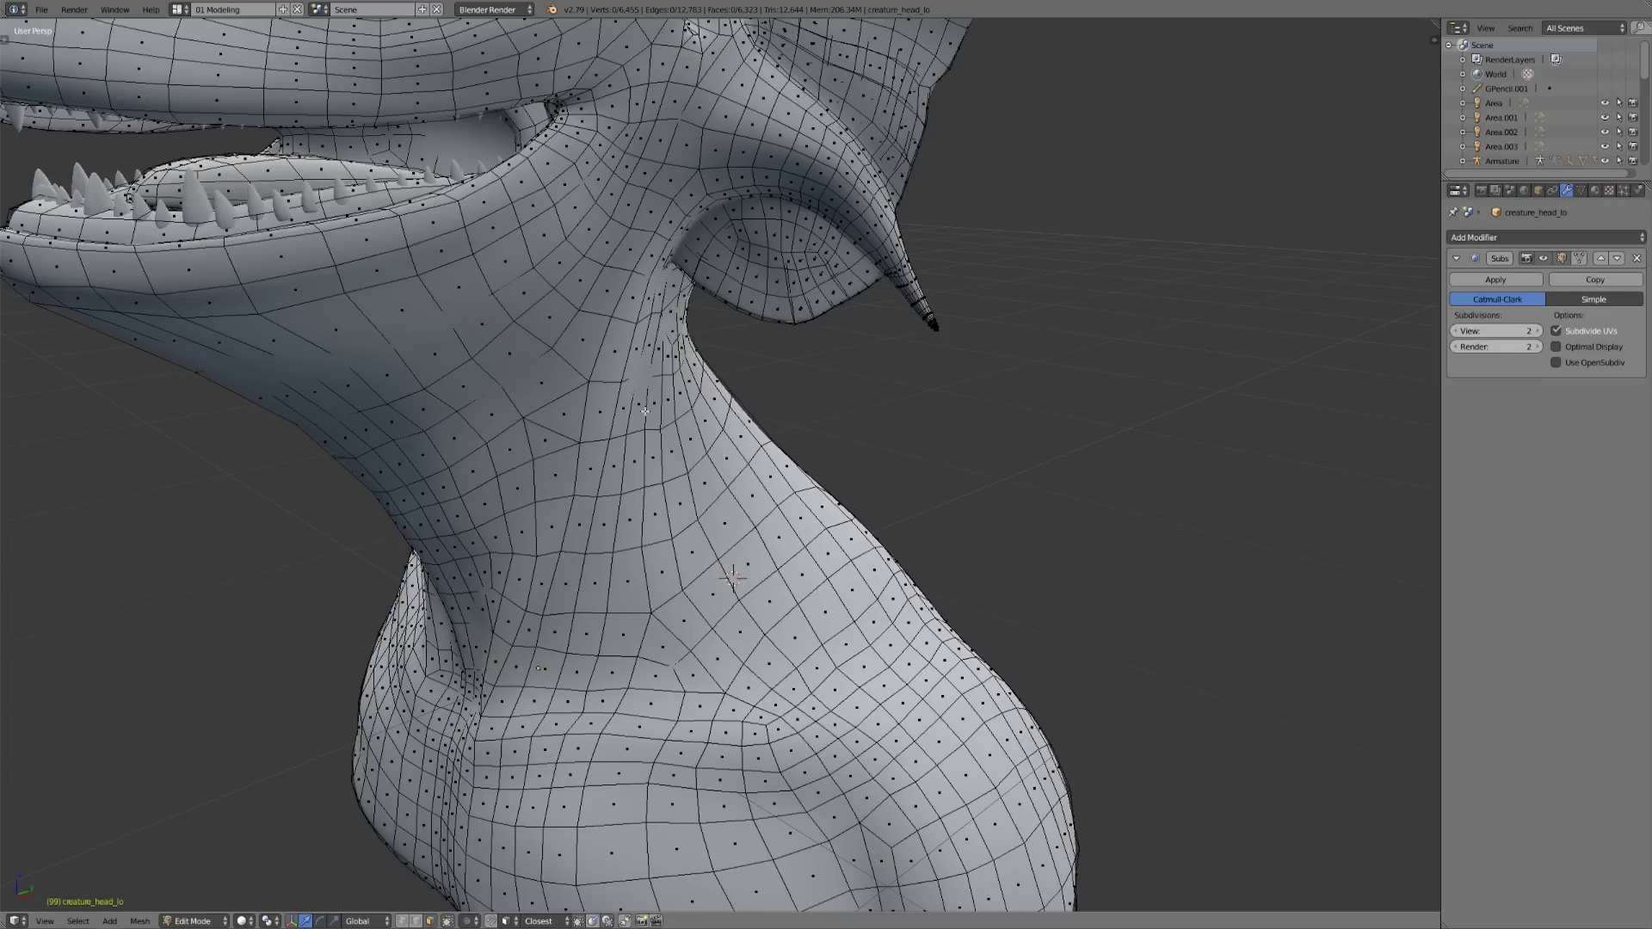
{"action": "key", "text": "Tab"}
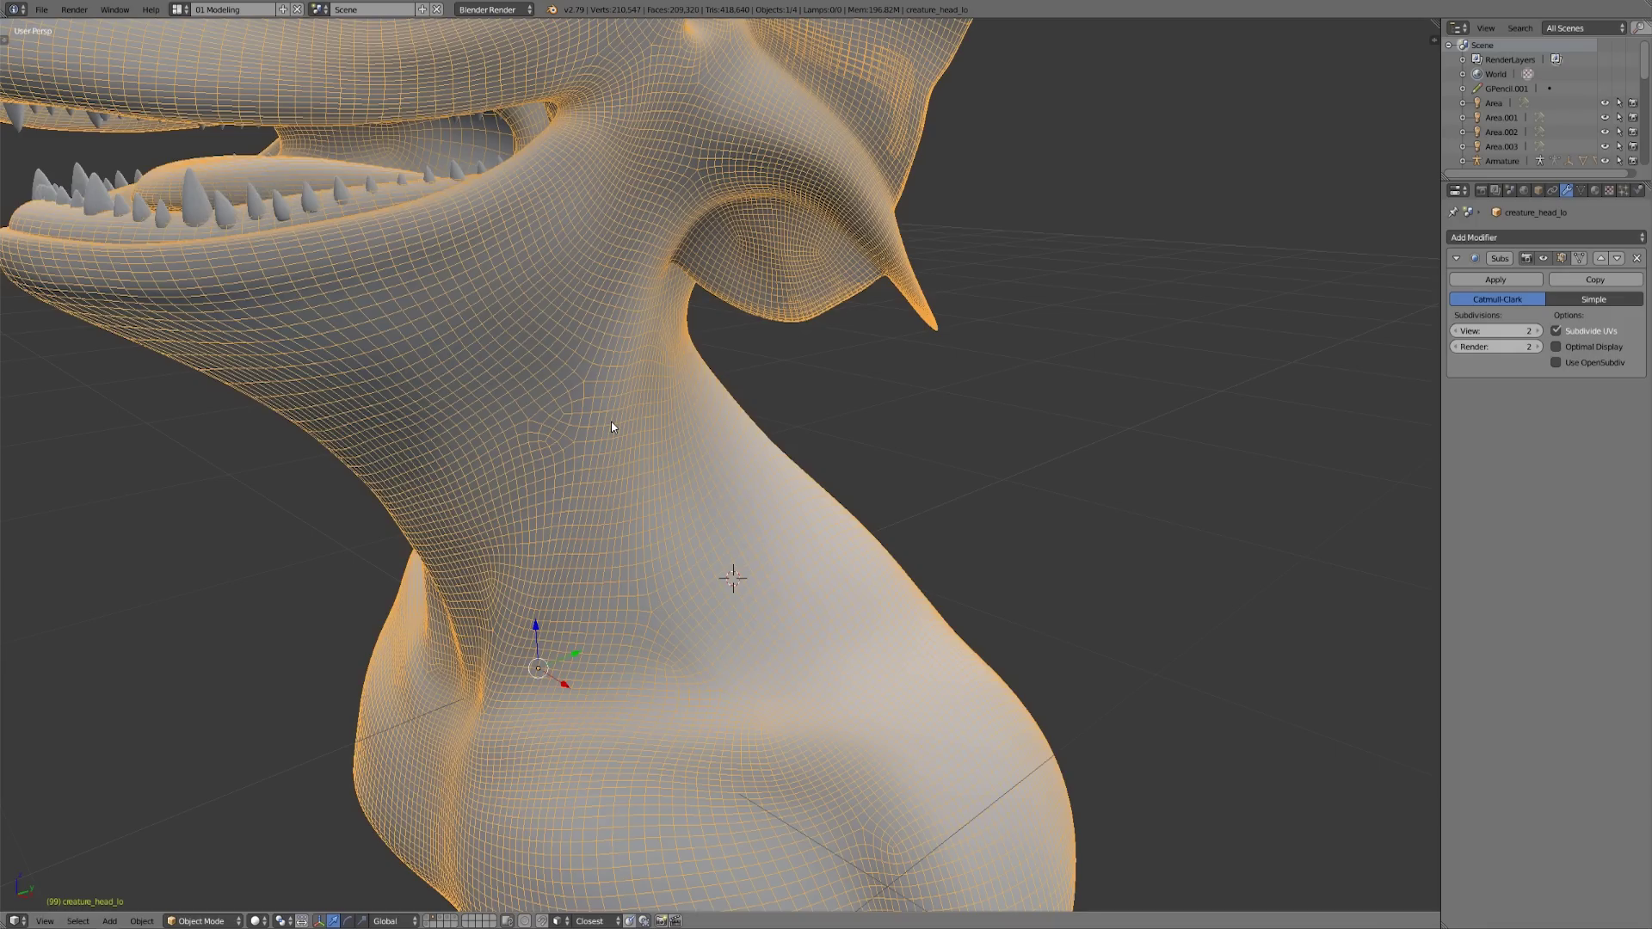
Draw trial grease-pencil strokes on the neck, then erase them and end the session
{"action": "key", "text": "a"}
{"action": "scroll", "coordinate": [594, 434], "scroll_direction": "up", "scroll_amount": 3}
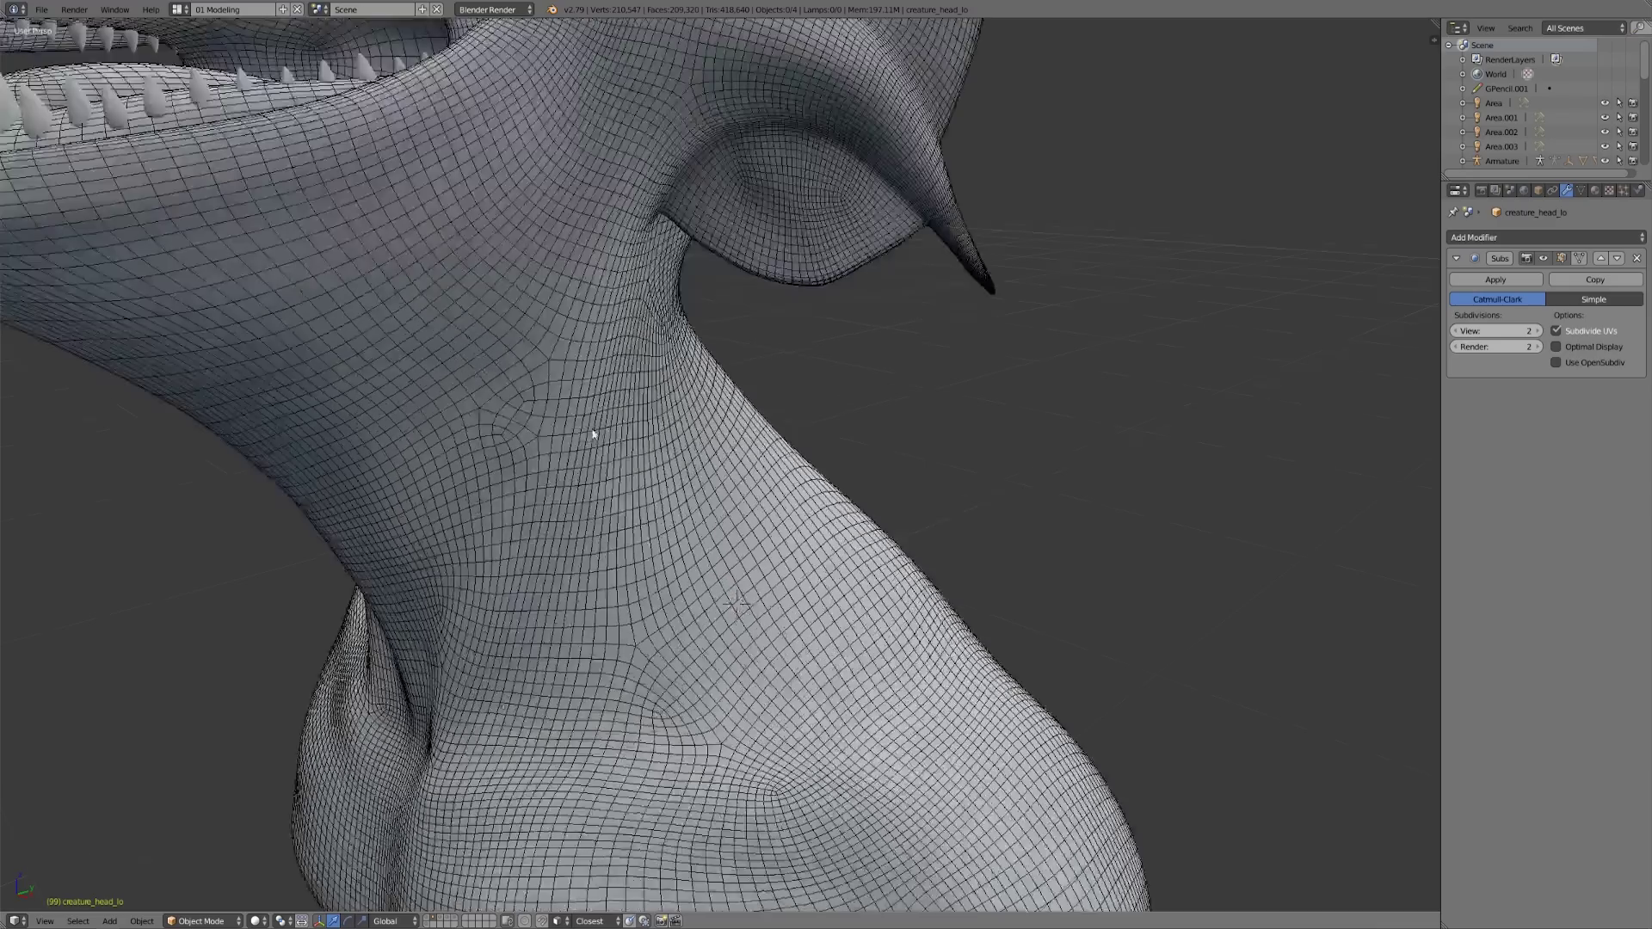
{"action": "scroll", "coordinate": [659, 482], "scroll_direction": "up", "scroll_amount": 2}
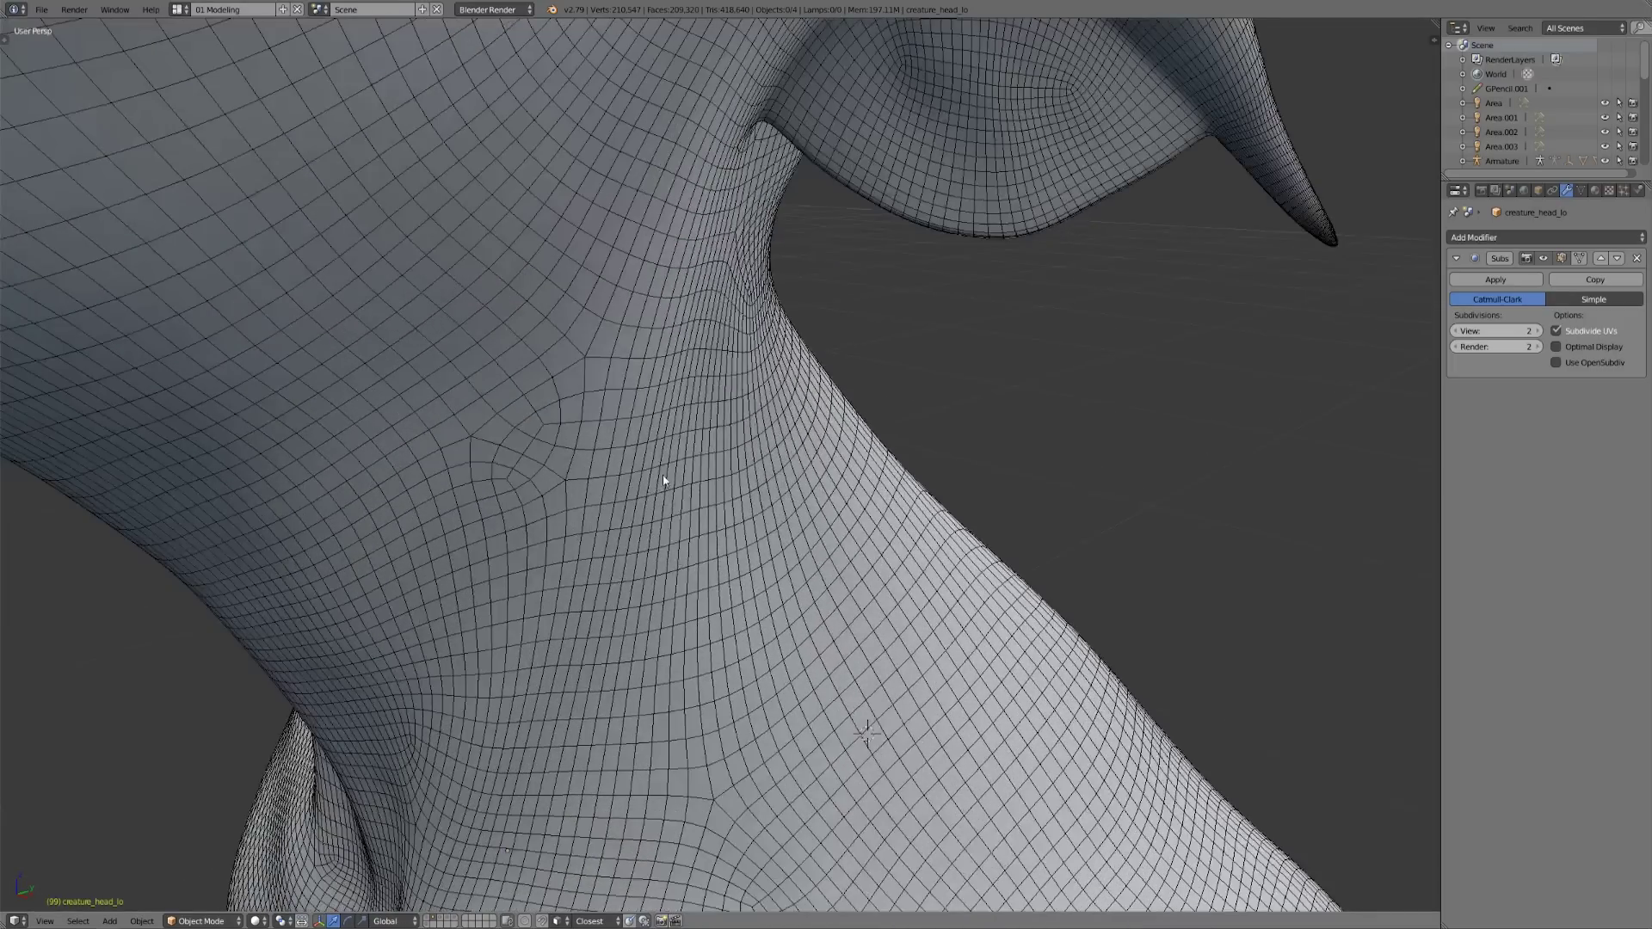
{"action": "scroll", "coordinate": [678, 473], "scroll_direction": "up", "scroll_amount": 1}
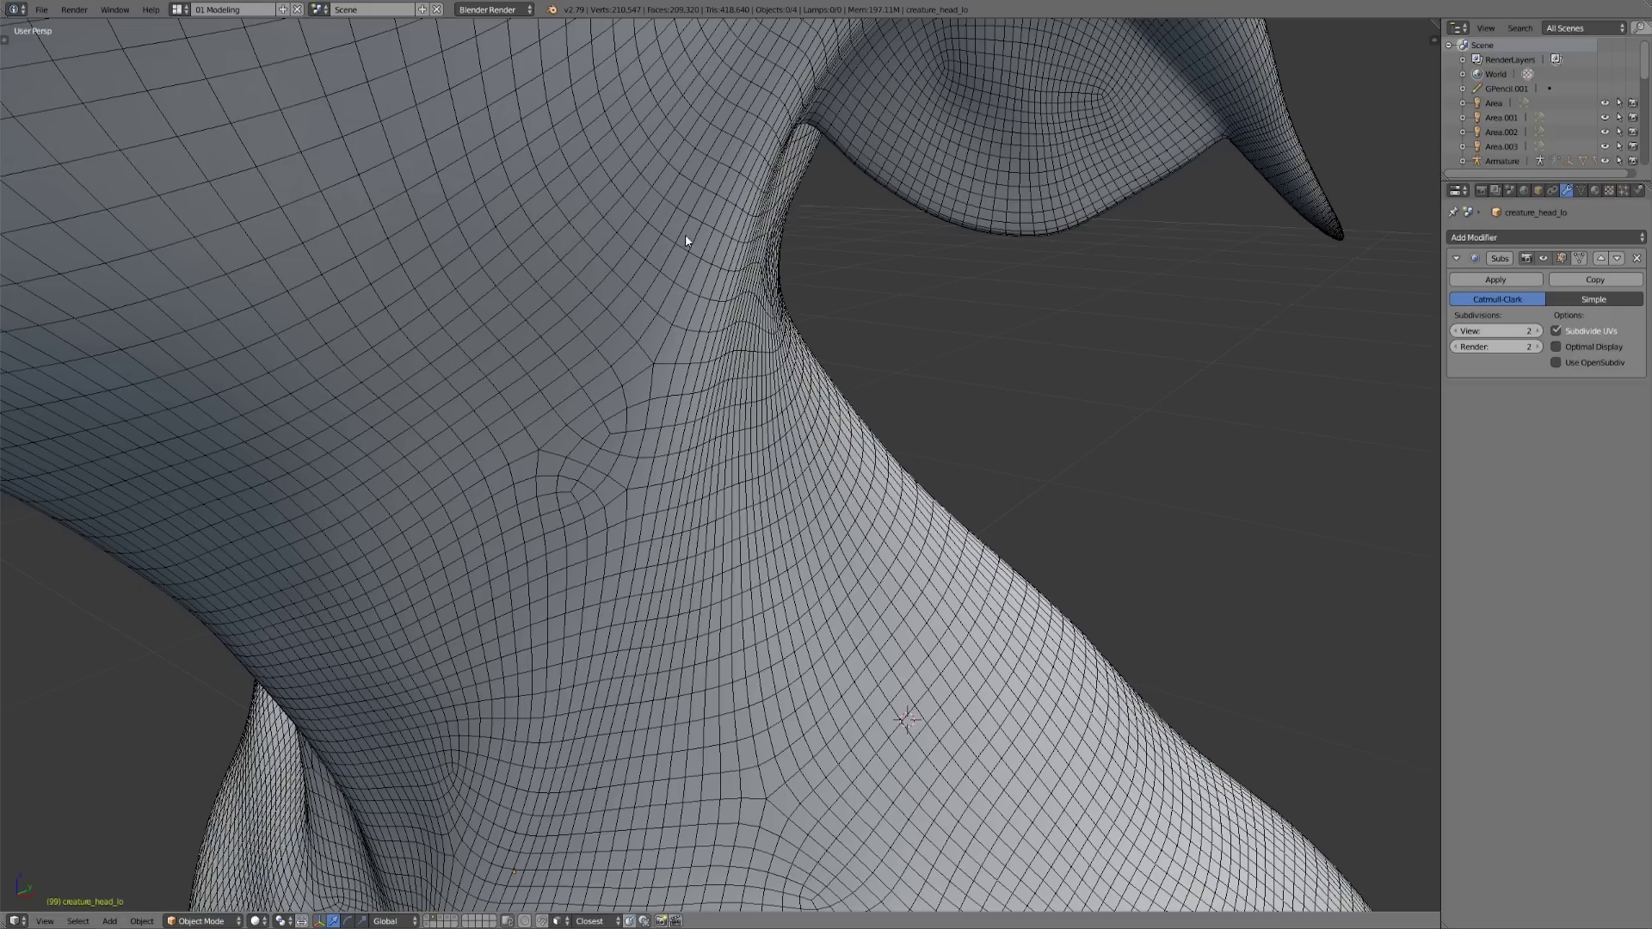
{"action": "mouse_move", "coordinate": [685, 234]}
{"action": "left_mouse_down"}
{"action": "mouse_move", "coordinate": [613, 553]}
{"action": "mouse_move", "coordinate": [609, 530]}
{"action": "left_mouse_up"}
{"action": "key", "text": "ctrl+z"}
{"action": "key", "text": "ctrl+z"}
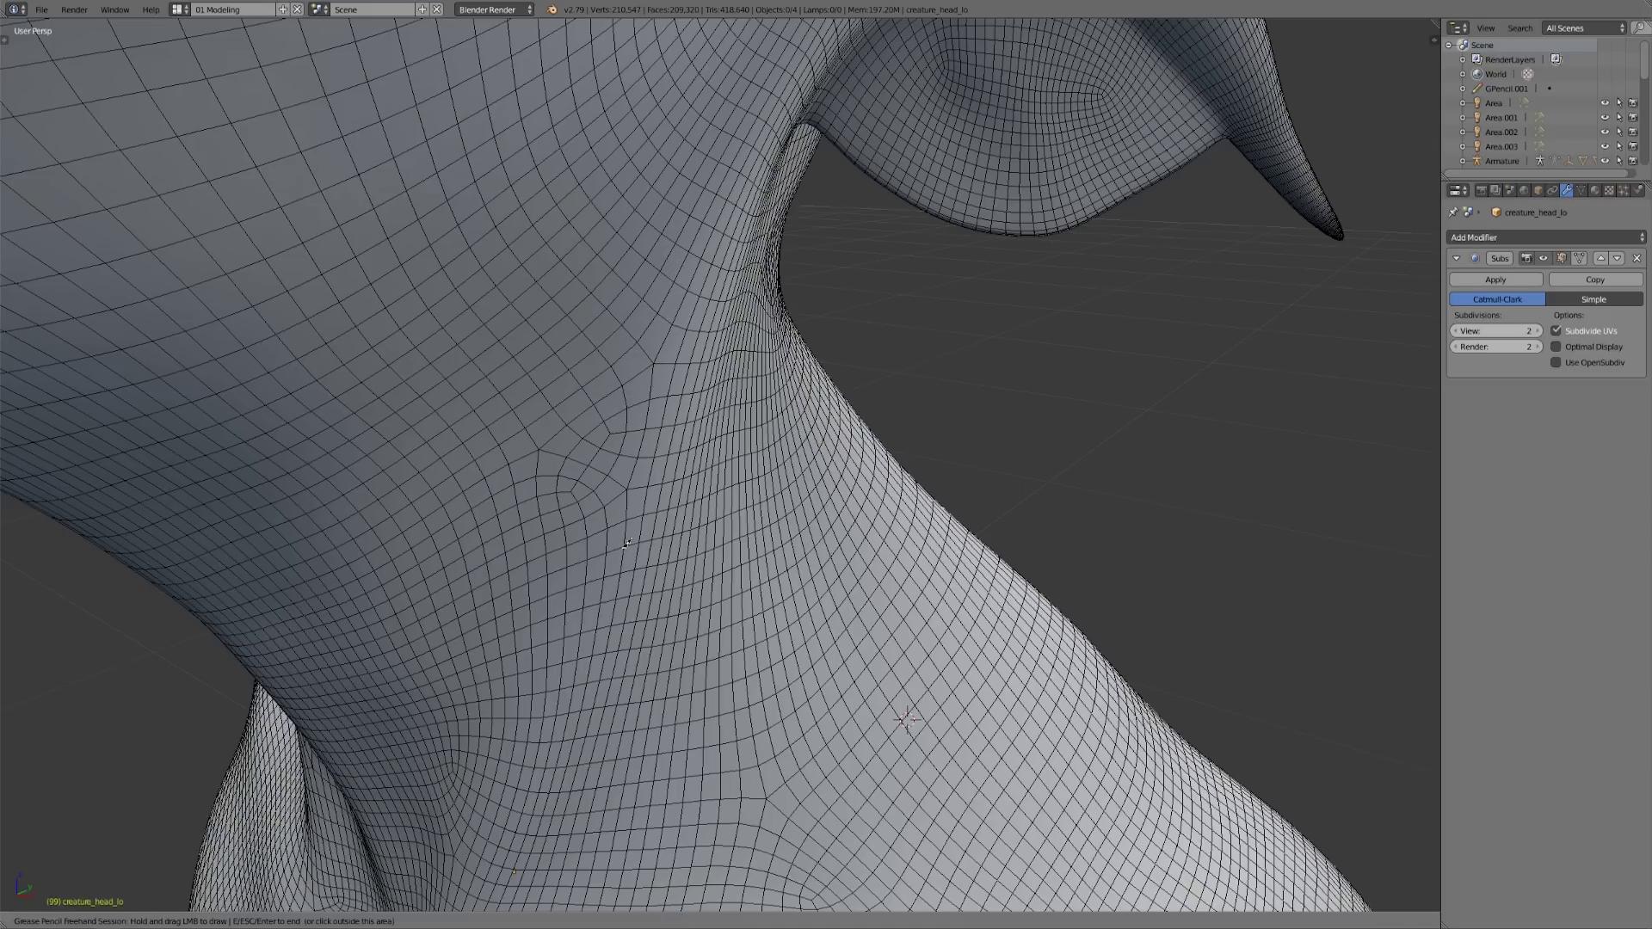
{"action": "mouse_move", "coordinate": [550, 262]}
{"action": "left_mouse_down"}
{"action": "mouse_move", "coordinate": [626, 363]}
{"action": "mouse_move", "coordinate": [632, 425]}
{"action": "mouse_move", "coordinate": [605, 484]}
{"action": "mouse_move", "coordinate": [509, 539]}
{"action": "mouse_move", "coordinate": [550, 517]}
{"action": "mouse_move", "coordinate": [570, 431]}
{"action": "mouse_move", "coordinate": [666, 370]}
{"action": "mouse_move", "coordinate": [621, 384]}
{"action": "mouse_move", "coordinate": [654, 401]}
{"action": "left_mouse_up"}
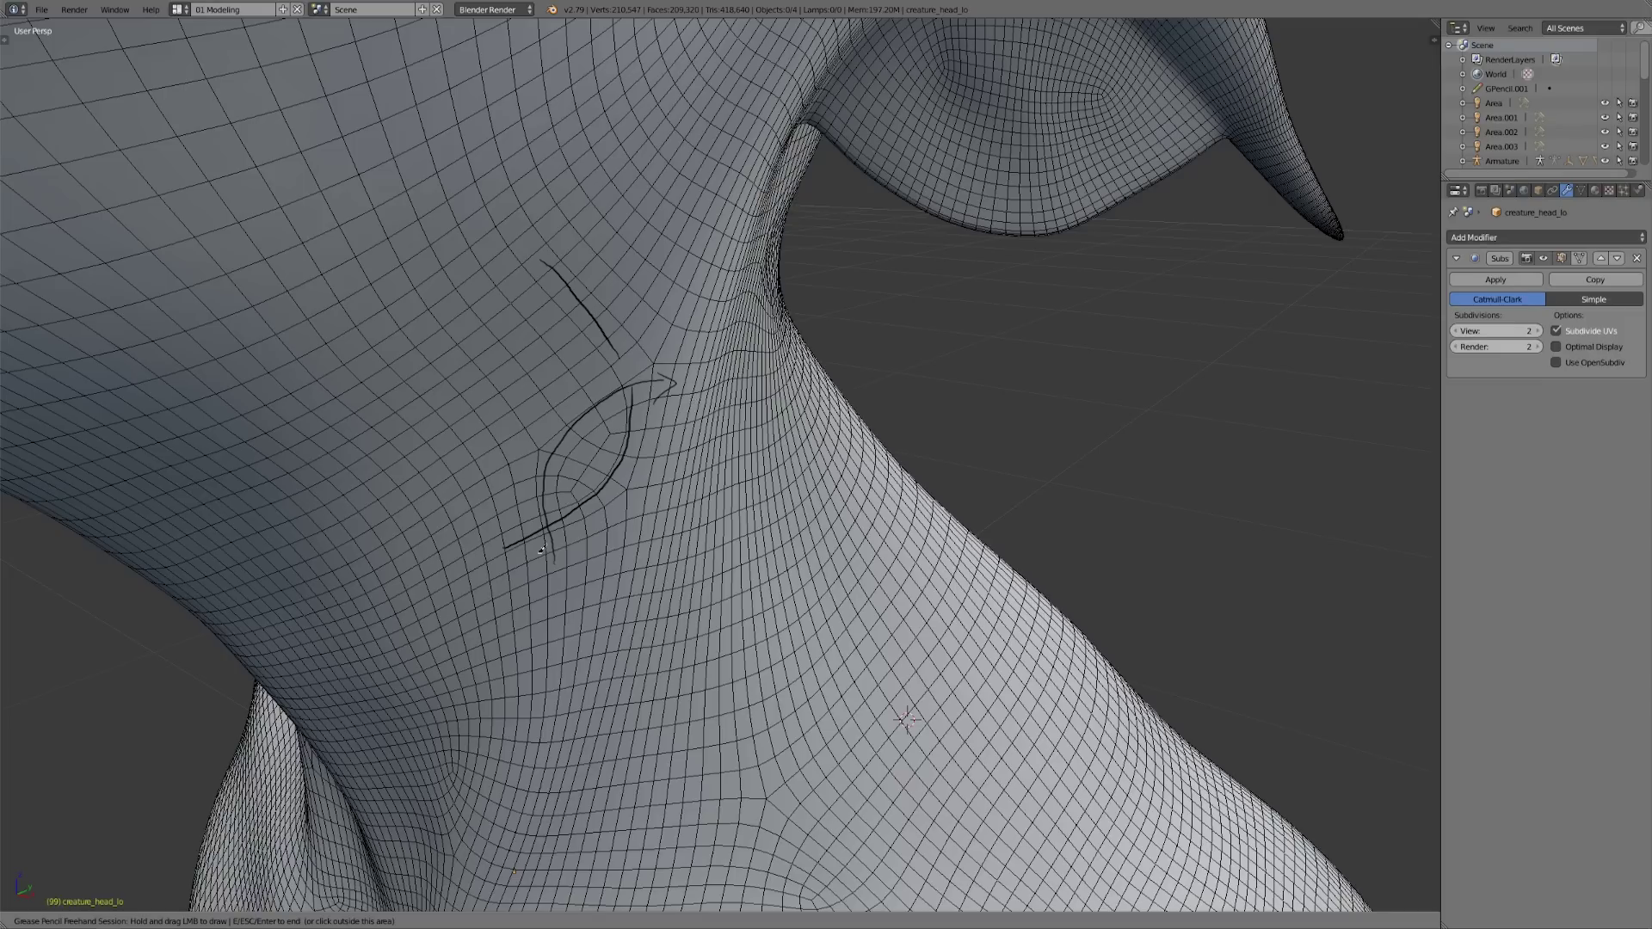
{"action": "mouse_move", "coordinate": [542, 549]}
{"action": "right_mouse_down"}
{"action": "mouse_move", "coordinate": [602, 516]}
{"action": "mouse_move", "coordinate": [538, 450]}
{"action": "mouse_move", "coordinate": [620, 381]}
{"action": "mouse_move", "coordinate": [546, 258]}
{"action": "mouse_move", "coordinate": [559, 253]}
{"action": "right_mouse_up"}
{"action": "key", "text": "Escape"}
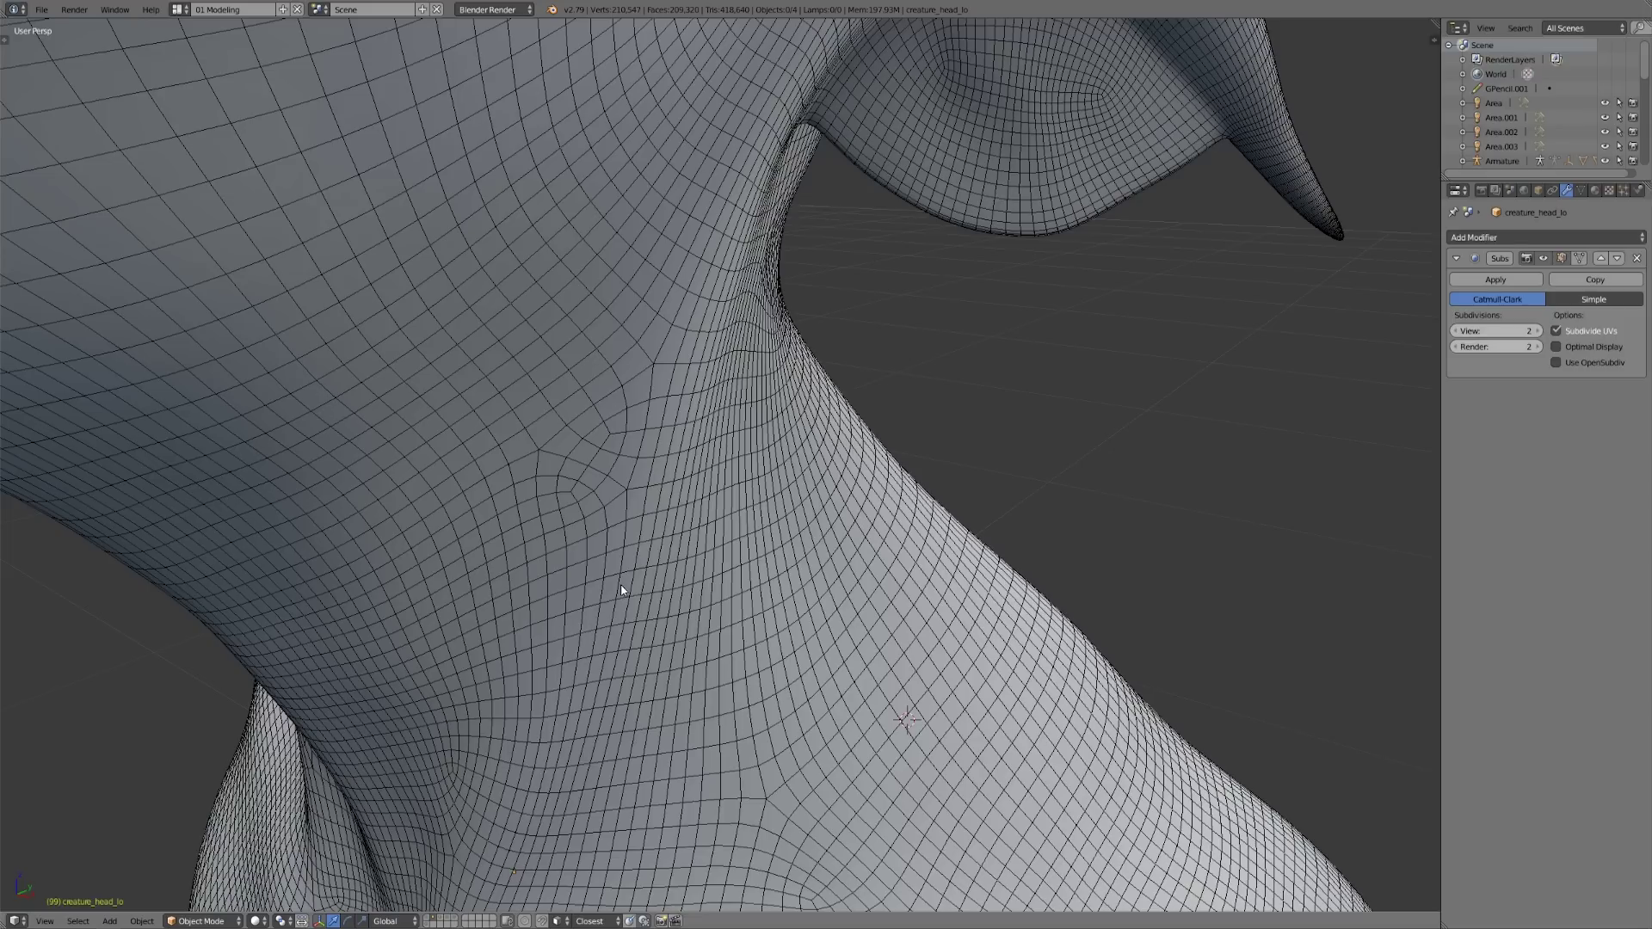
Enable Optimal Display on the Subdivision Surface modifier and inspect the neck cage
{"action": "left_click", "coordinate": [1557, 347]}
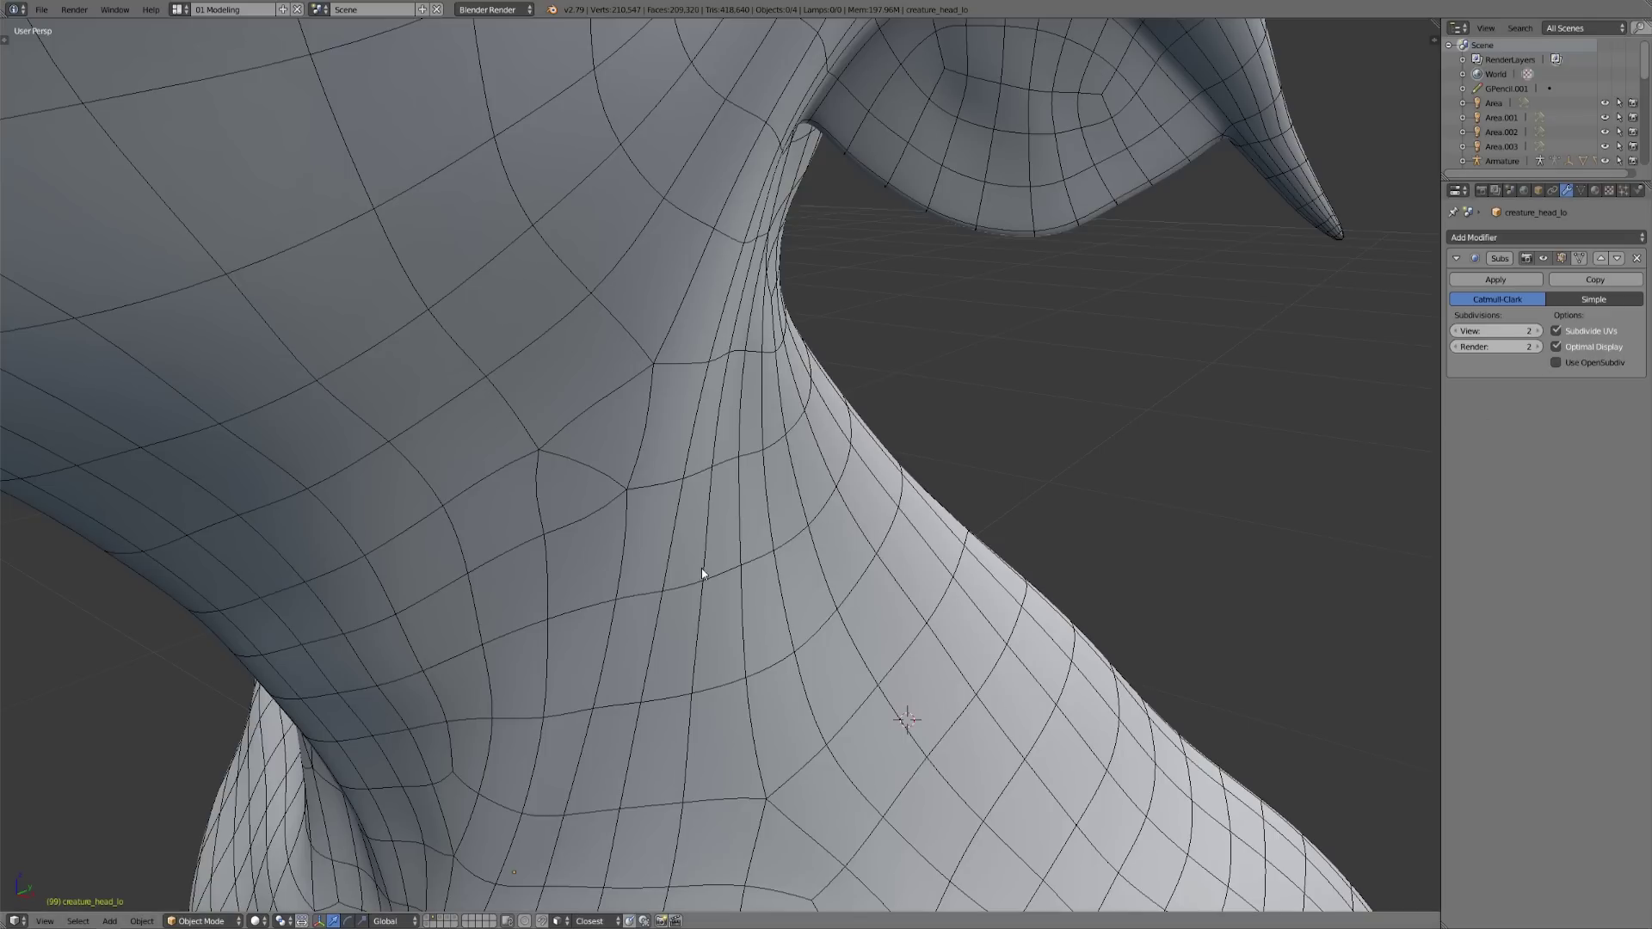
{"action": "middle_click_drag", "start_coordinate": [721, 534], "coordinate": [686, 527]}
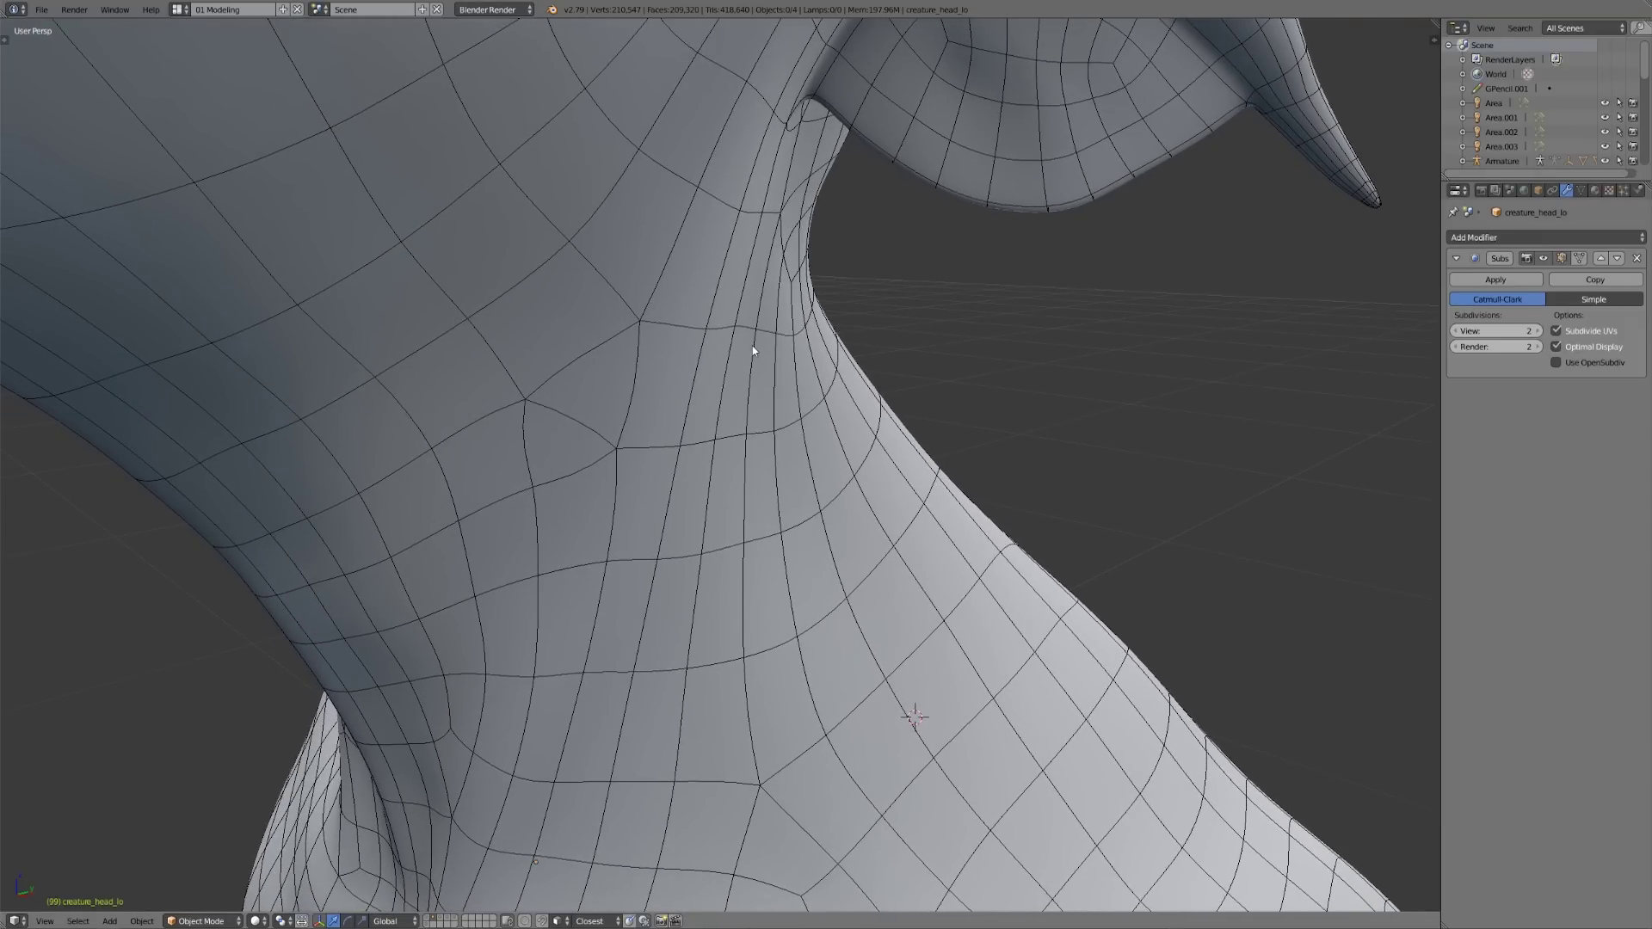
{"action": "middle_click_drag", "start_coordinate": [752, 346], "coordinate": [747, 345]}
Select the triangular neck face, then draw two grease-pencil lines down the neck from it
{"action": "key", "text": "Tab"}
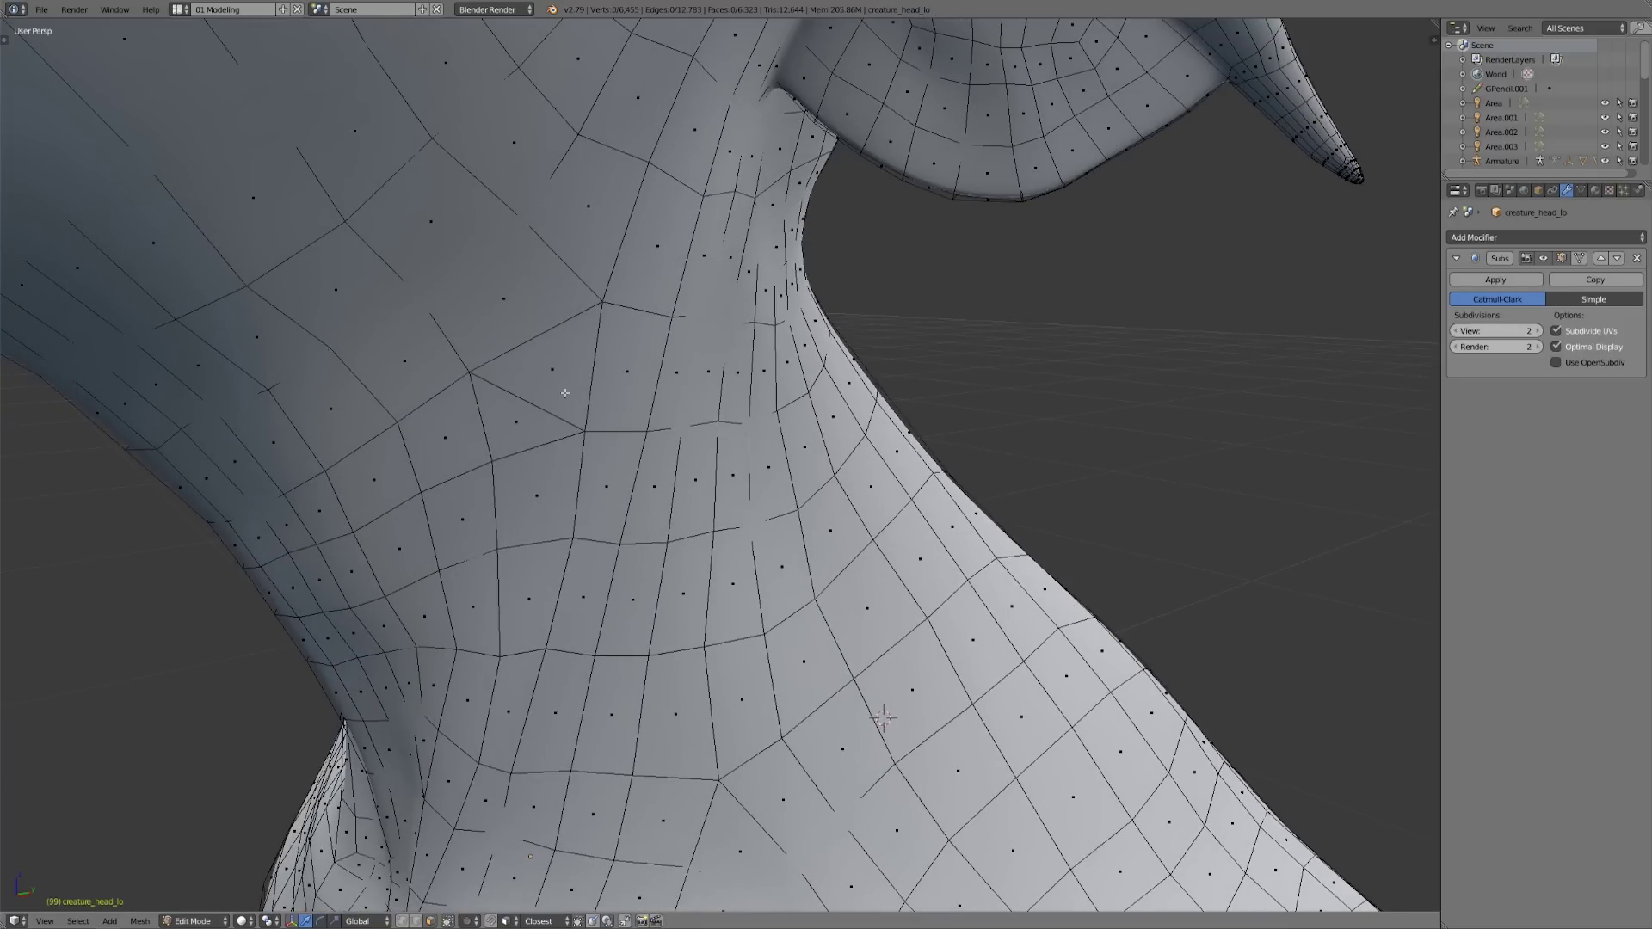
{"action": "right_click", "coordinate": [536, 403]}
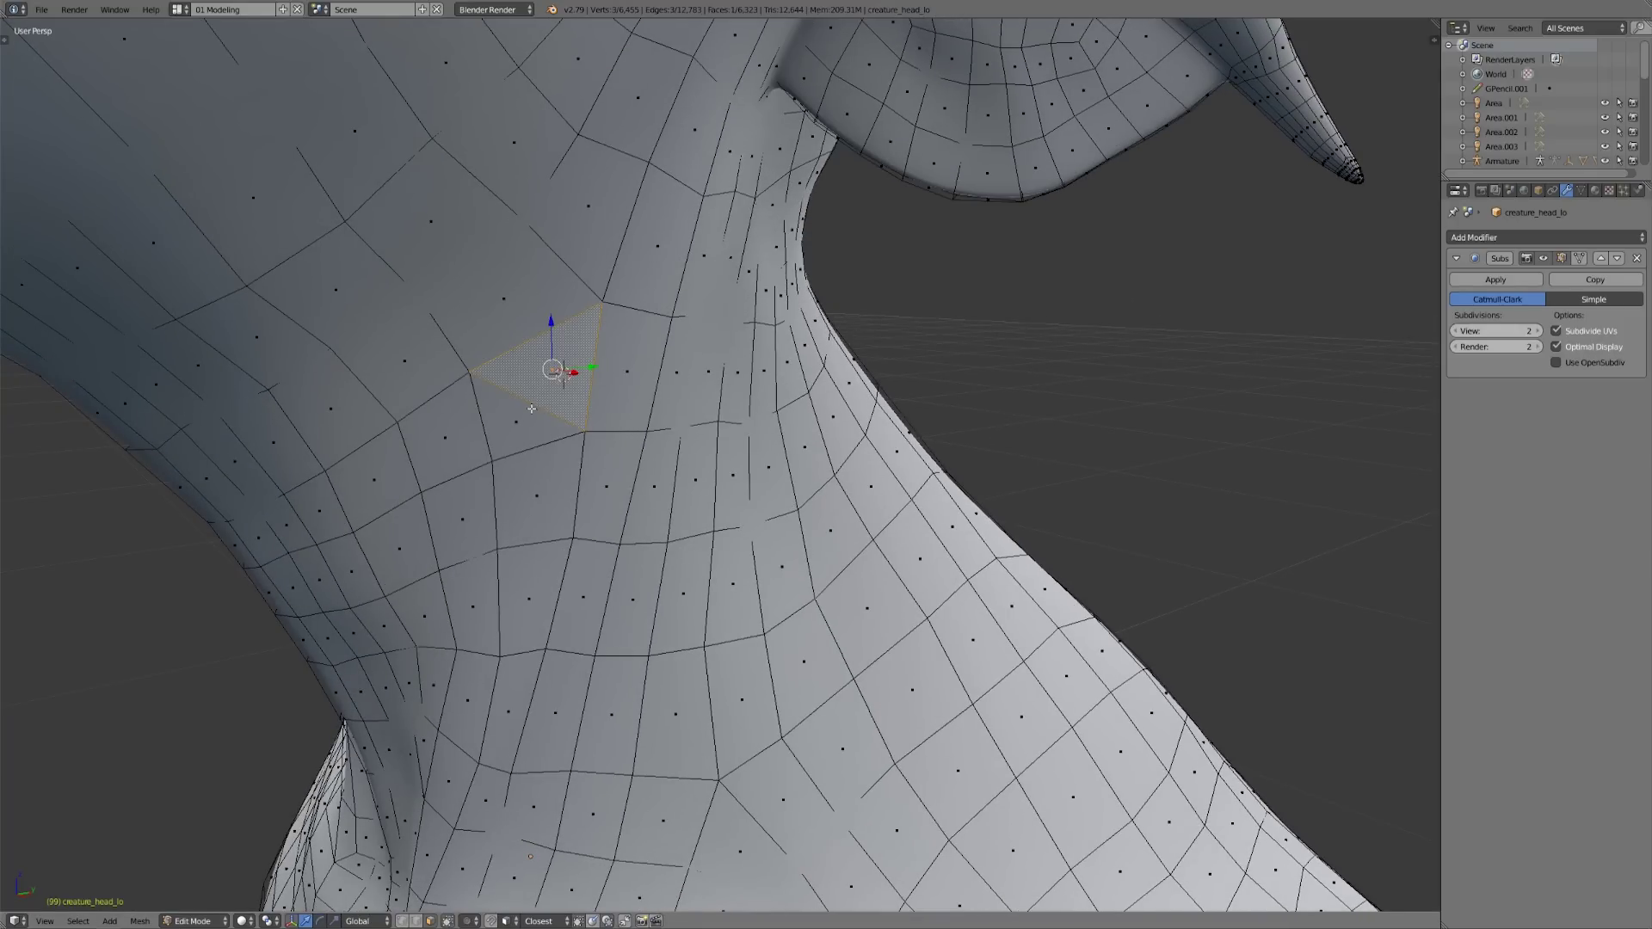
{"action": "key", "text": "Tab"}
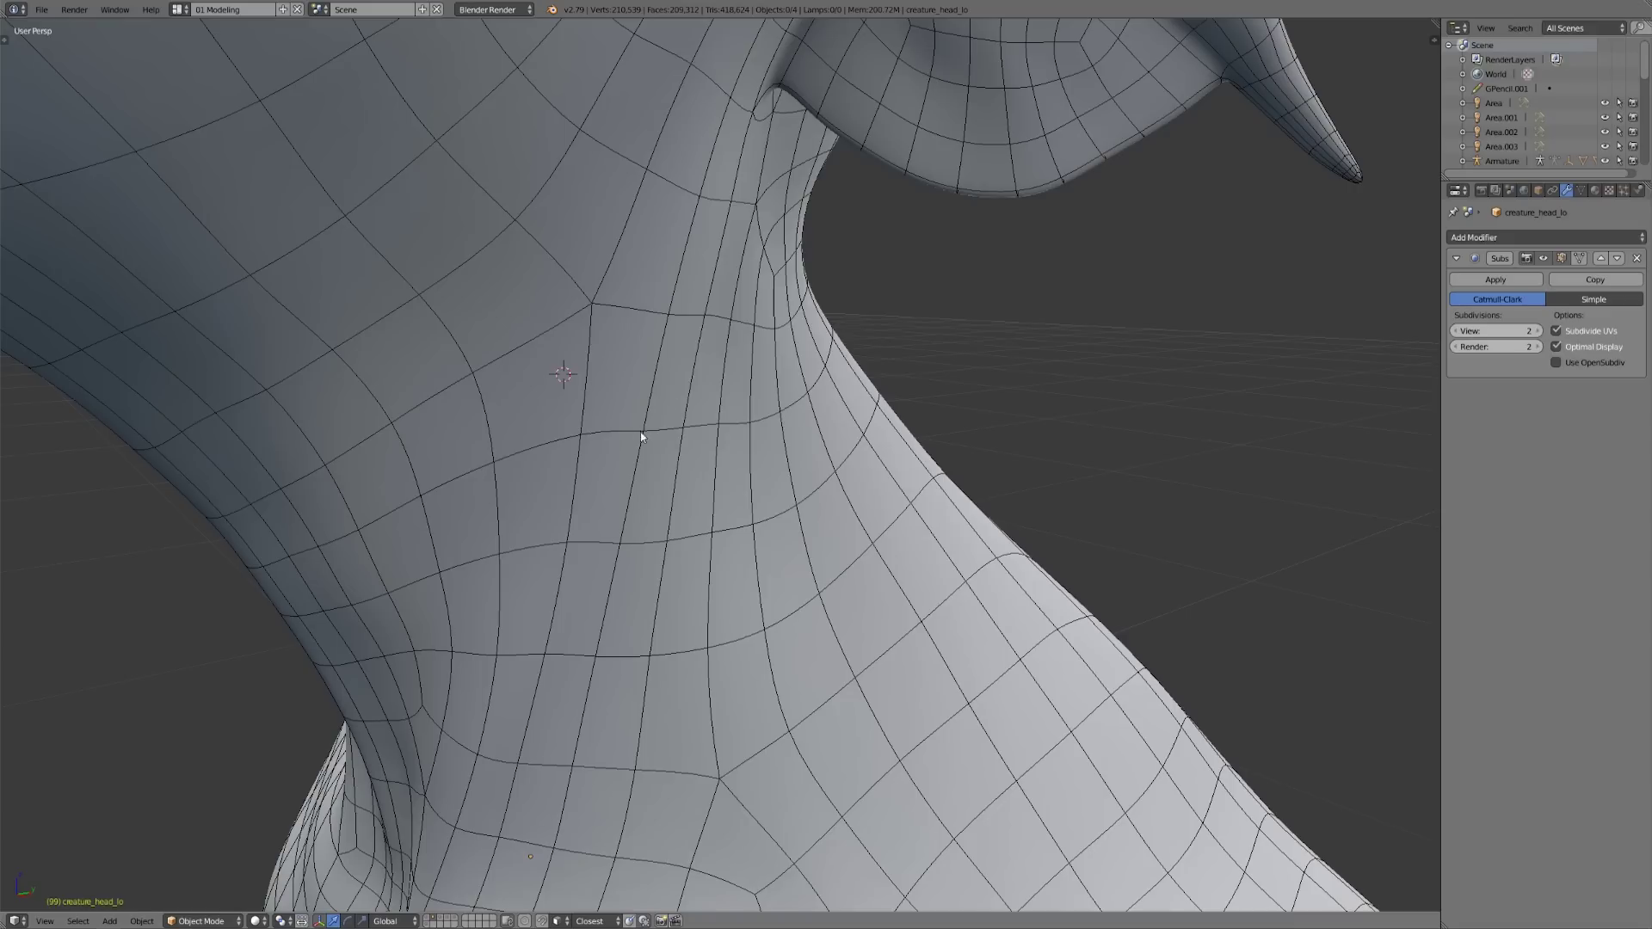
{"action": "key", "text": "d"}
{"action": "left_click_drag", "start_coordinate": [592, 303], "coordinate": [563, 604]}
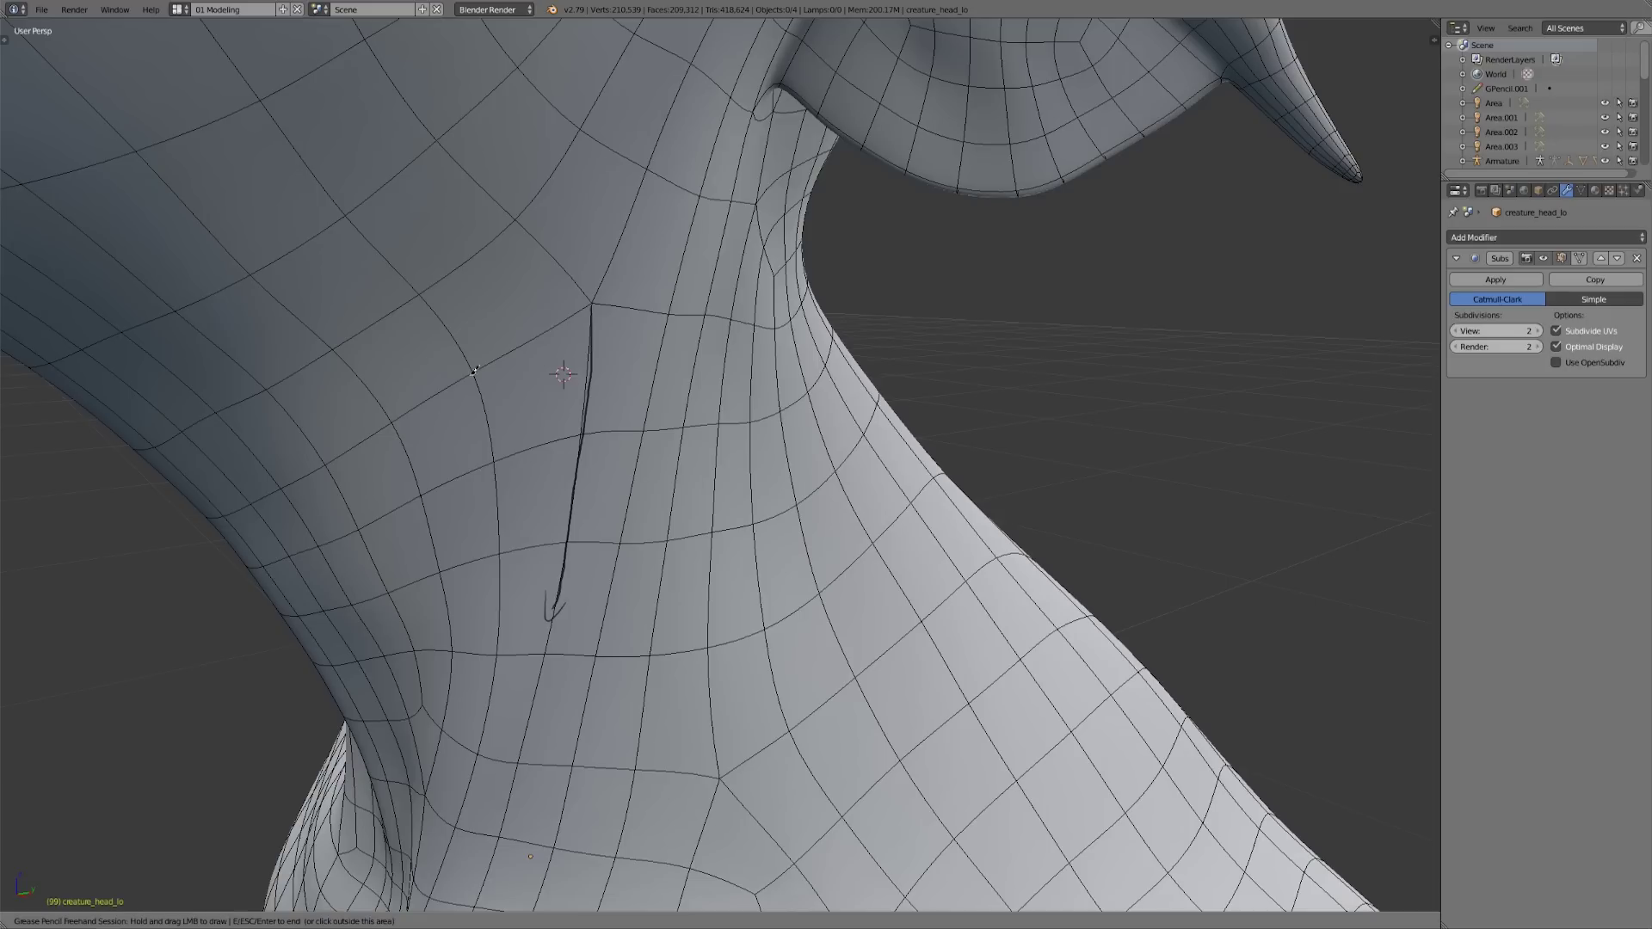
{"action": "mouse_move", "coordinate": [474, 370]}
{"action": "left_mouse_down"}
{"action": "mouse_move", "coordinate": [502, 558]}
{"action": "mouse_move", "coordinate": [507, 602]}
{"action": "left_mouse_up"}
{"action": "key", "text": "Escape"}
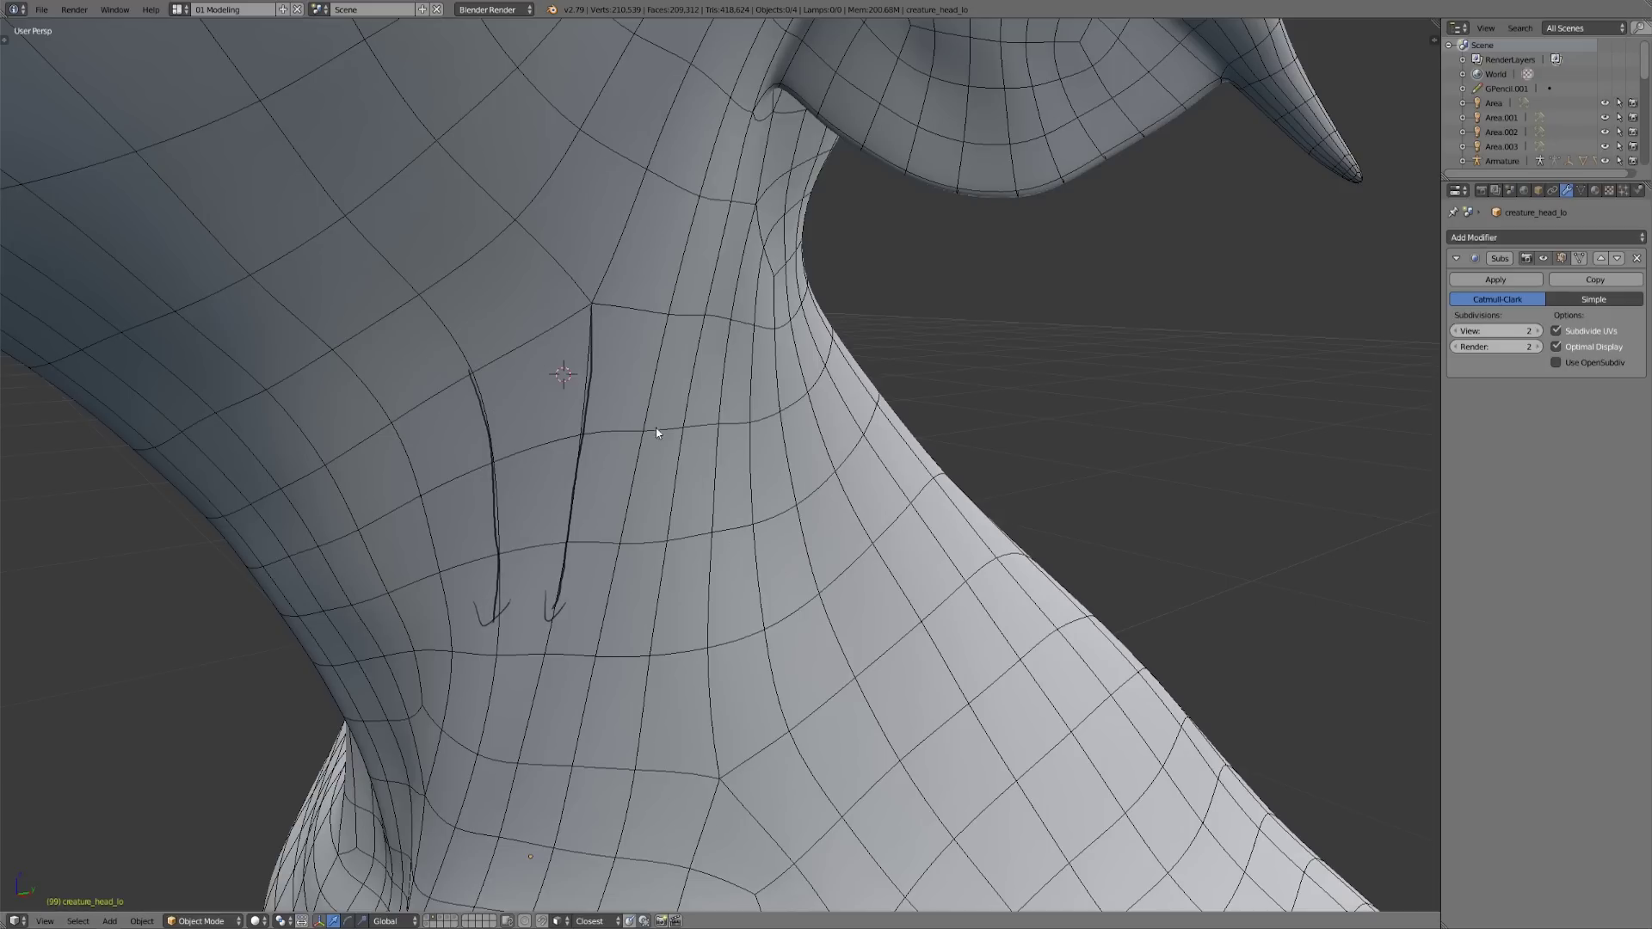
Retrace the left neck line and redraw the right one with a bend
{"action": "left_click", "coordinate": [662, 431]}
{"action": "key", "text": "Tab"}
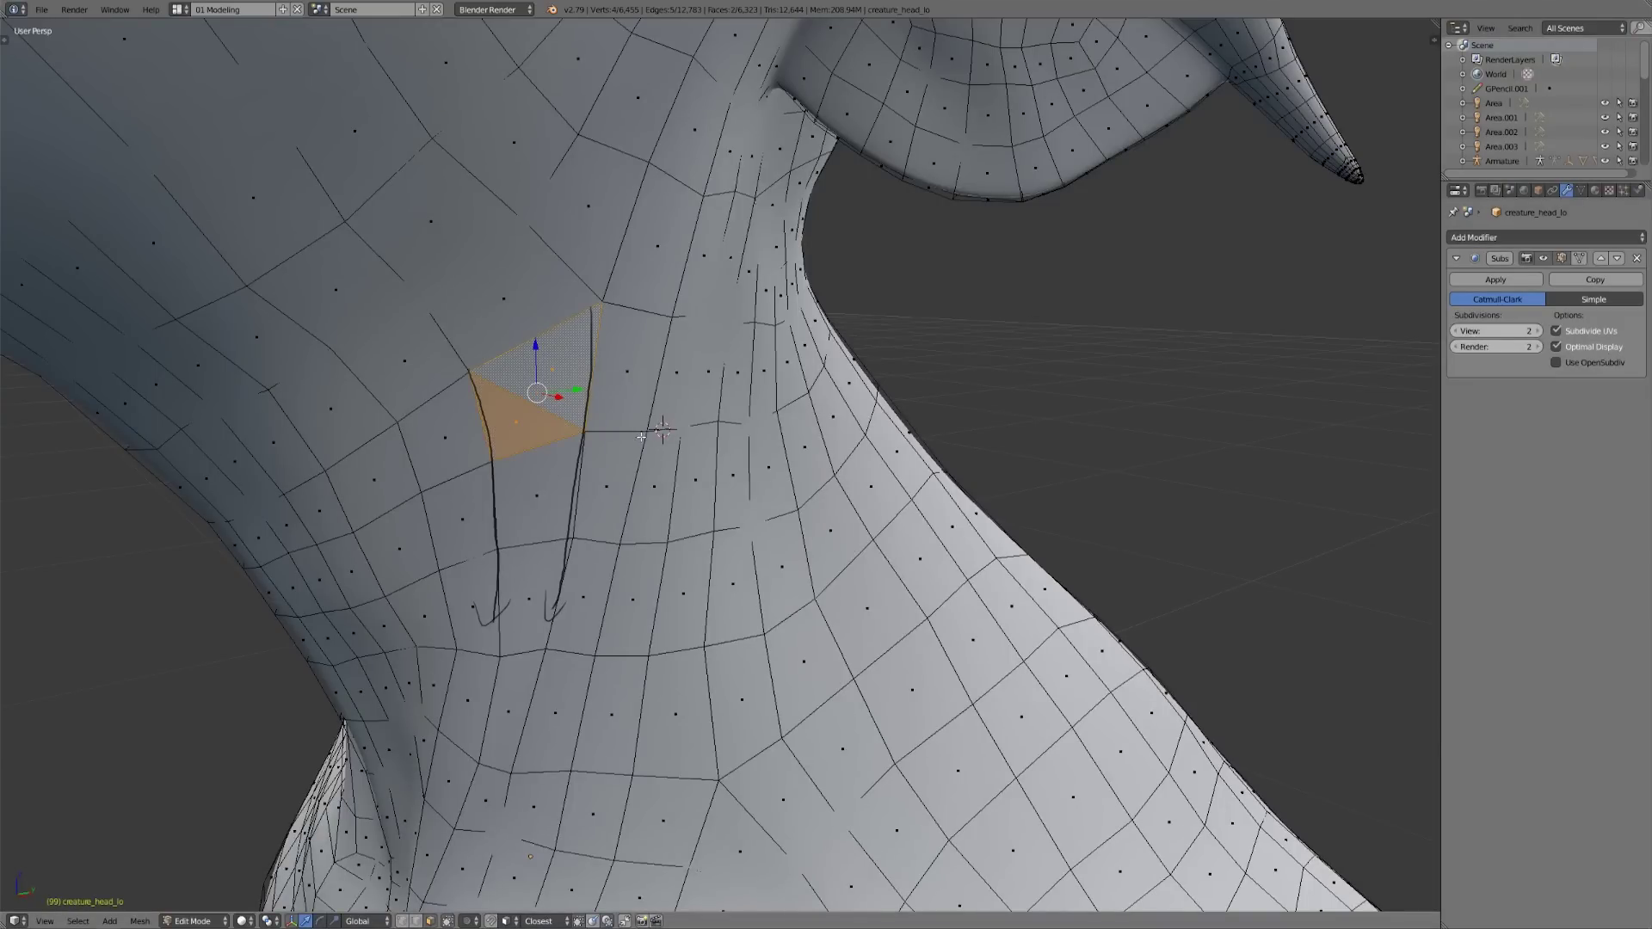
{"action": "key", "text": "Tab"}
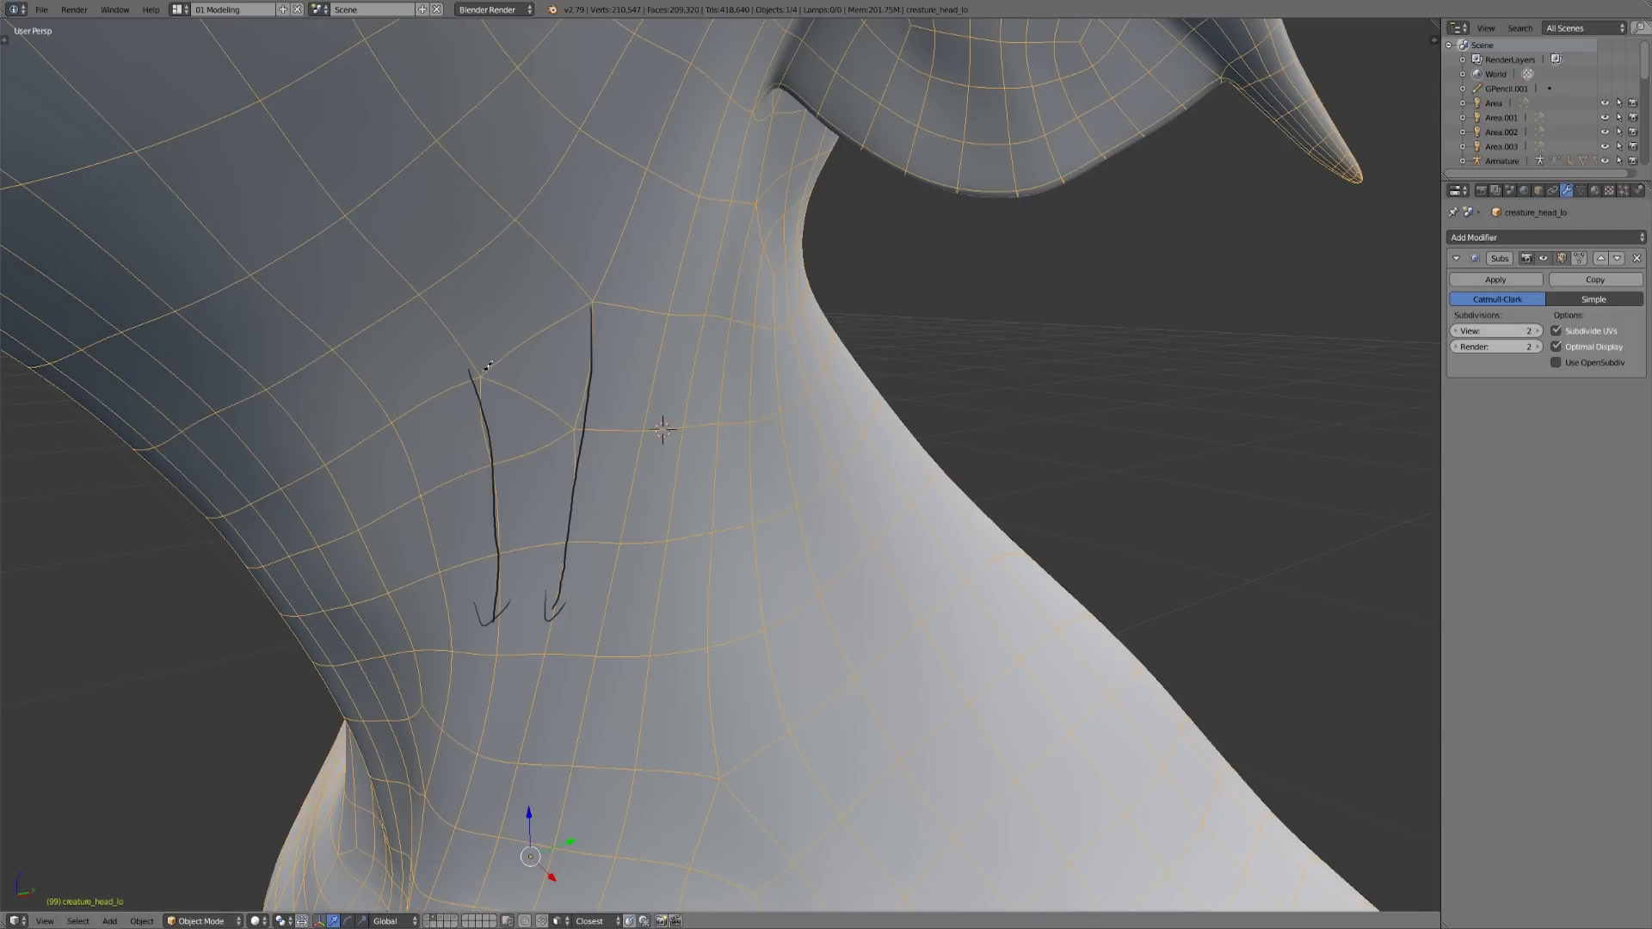
{"action": "key", "text": "d"}
{"action": "left_click_drag", "start_coordinate": [471, 373], "coordinate": [497, 473]}
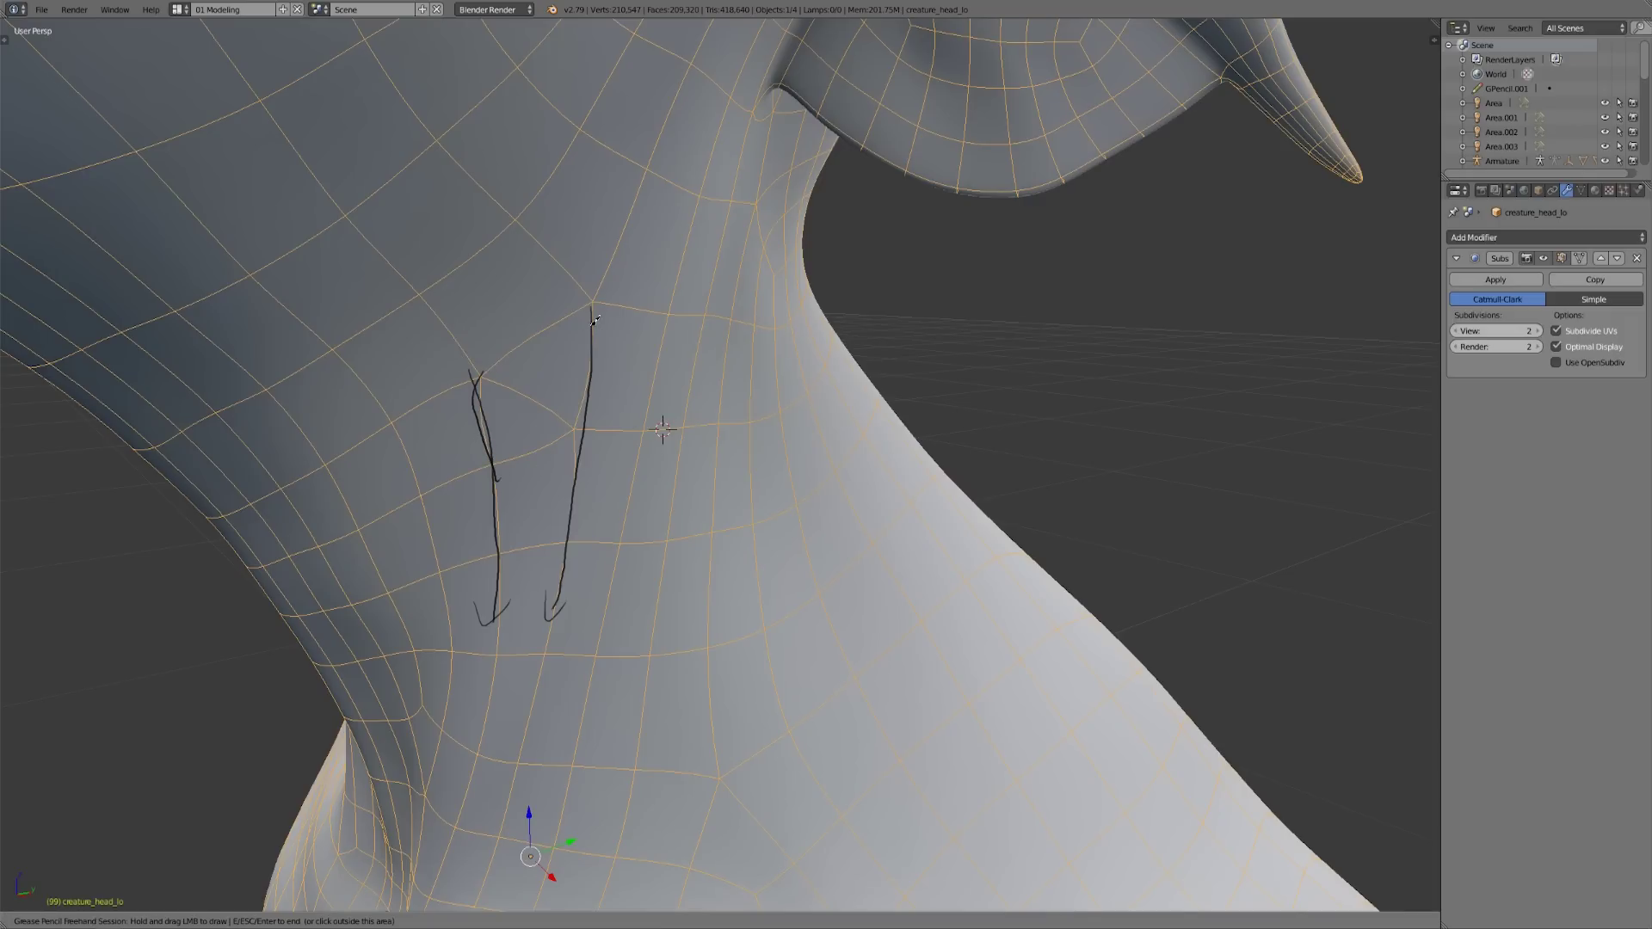
{"action": "mouse_move", "coordinate": [593, 320]}
{"action": "left_mouse_down"}
{"action": "mouse_move", "coordinate": [568, 424]}
{"action": "mouse_move", "coordinate": [592, 480]}
{"action": "mouse_move", "coordinate": [578, 554]}
{"action": "left_mouse_up"}
{"action": "key", "text": "Escape"}
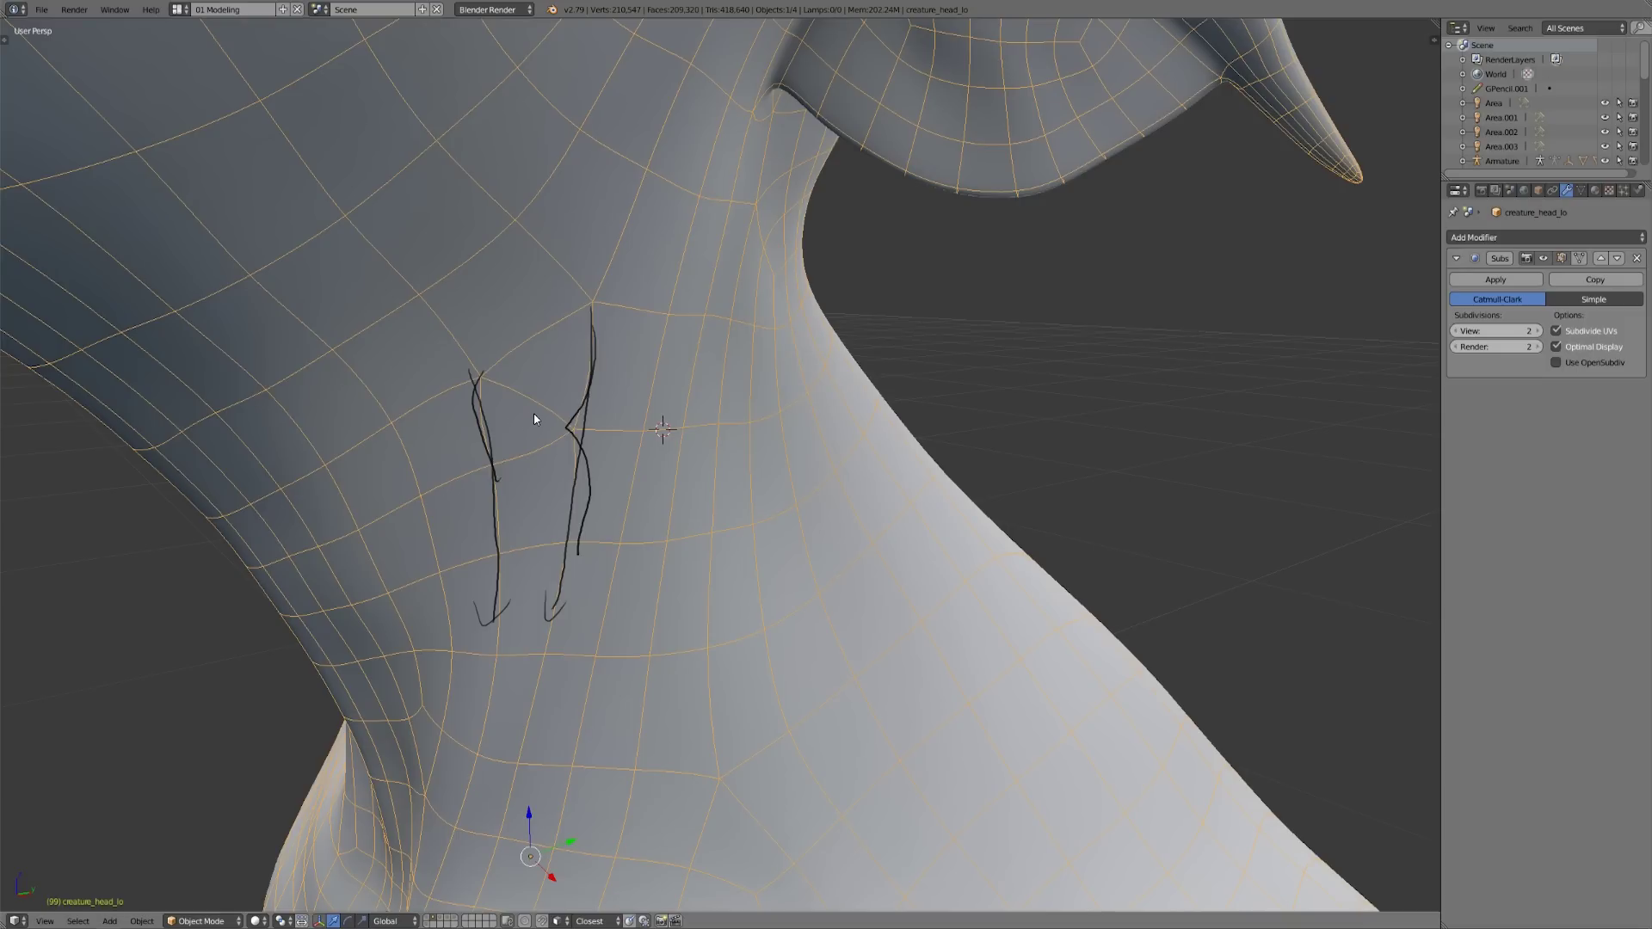
Dissolve four faces below the right neck line into one n-gon and return to Object Mode
{"action": "key", "text": "Tab"}
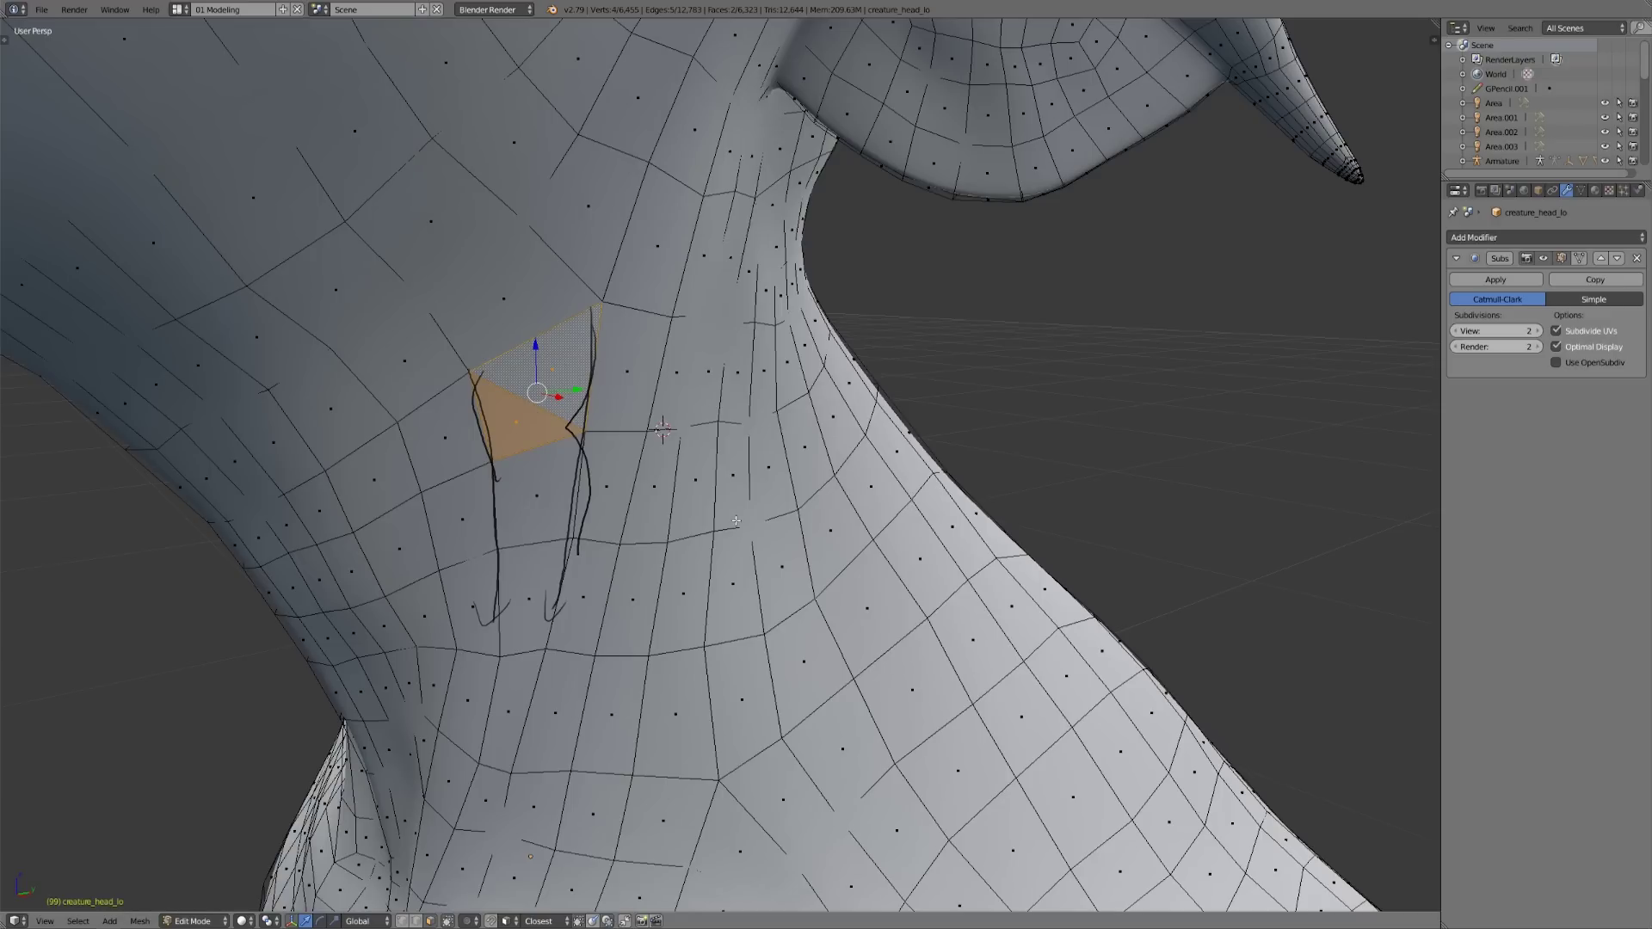
{"action": "right_click", "coordinate": [734, 601]}
{"action": "right_click", "coordinate": [679, 602], "text": "shift"}
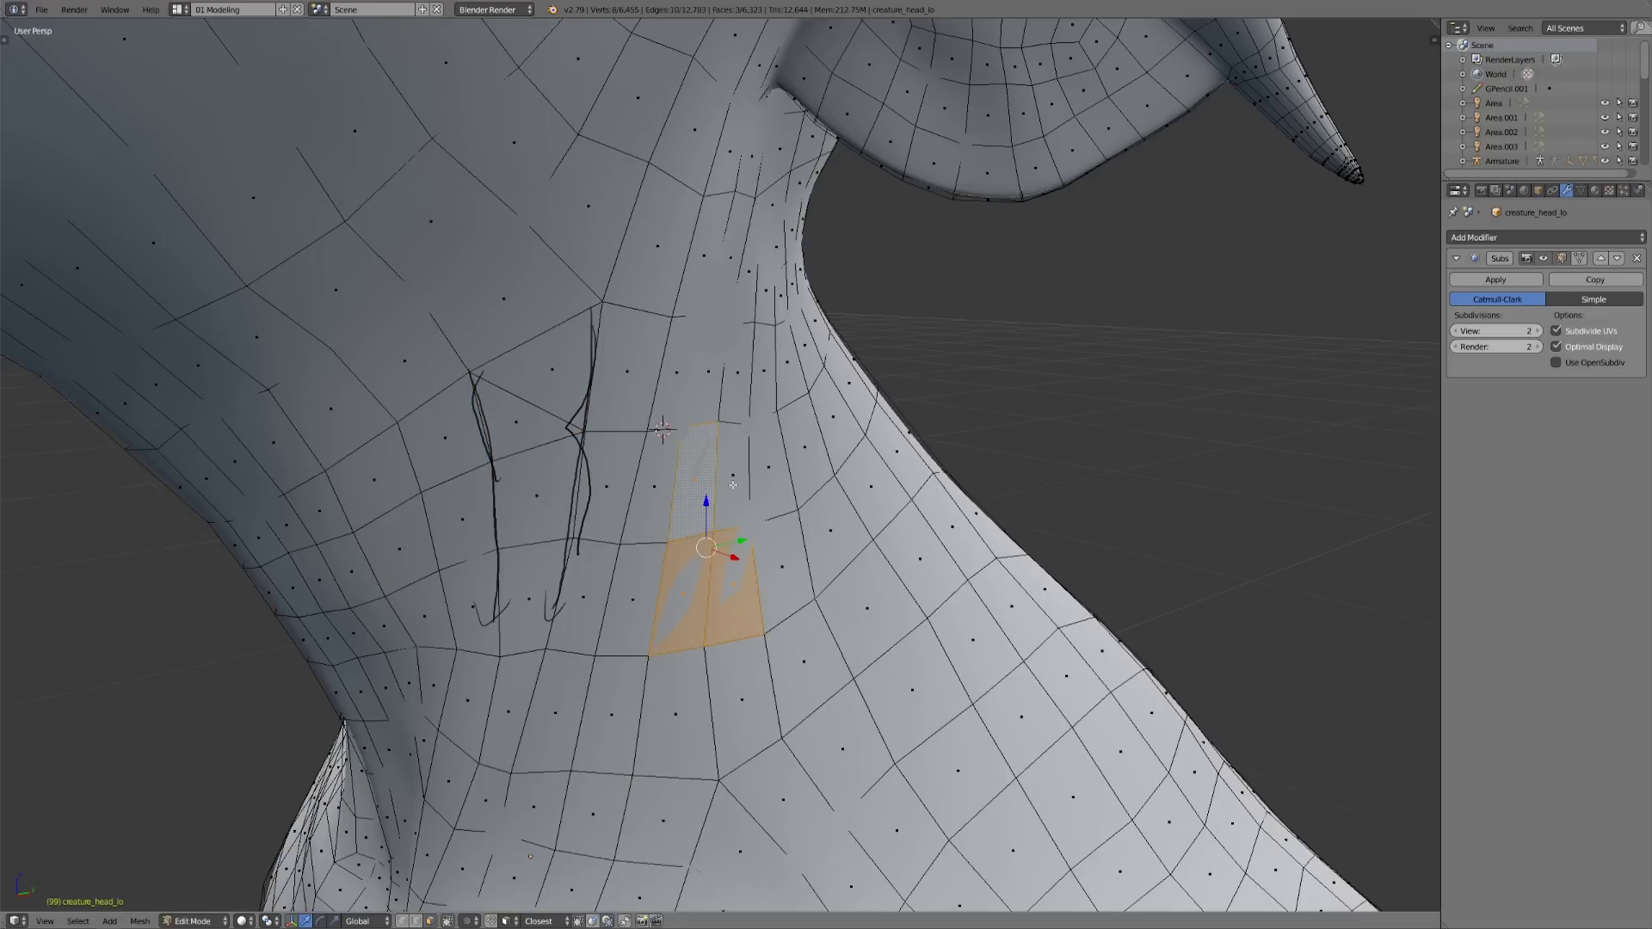
{"action": "right_click", "coordinate": [699, 473], "text": "shift"}
{"action": "right_click", "coordinate": [733, 473], "text": "shift"}
{"action": "key", "text": "x"}
{"action": "left_click", "coordinate": [954, 756]}
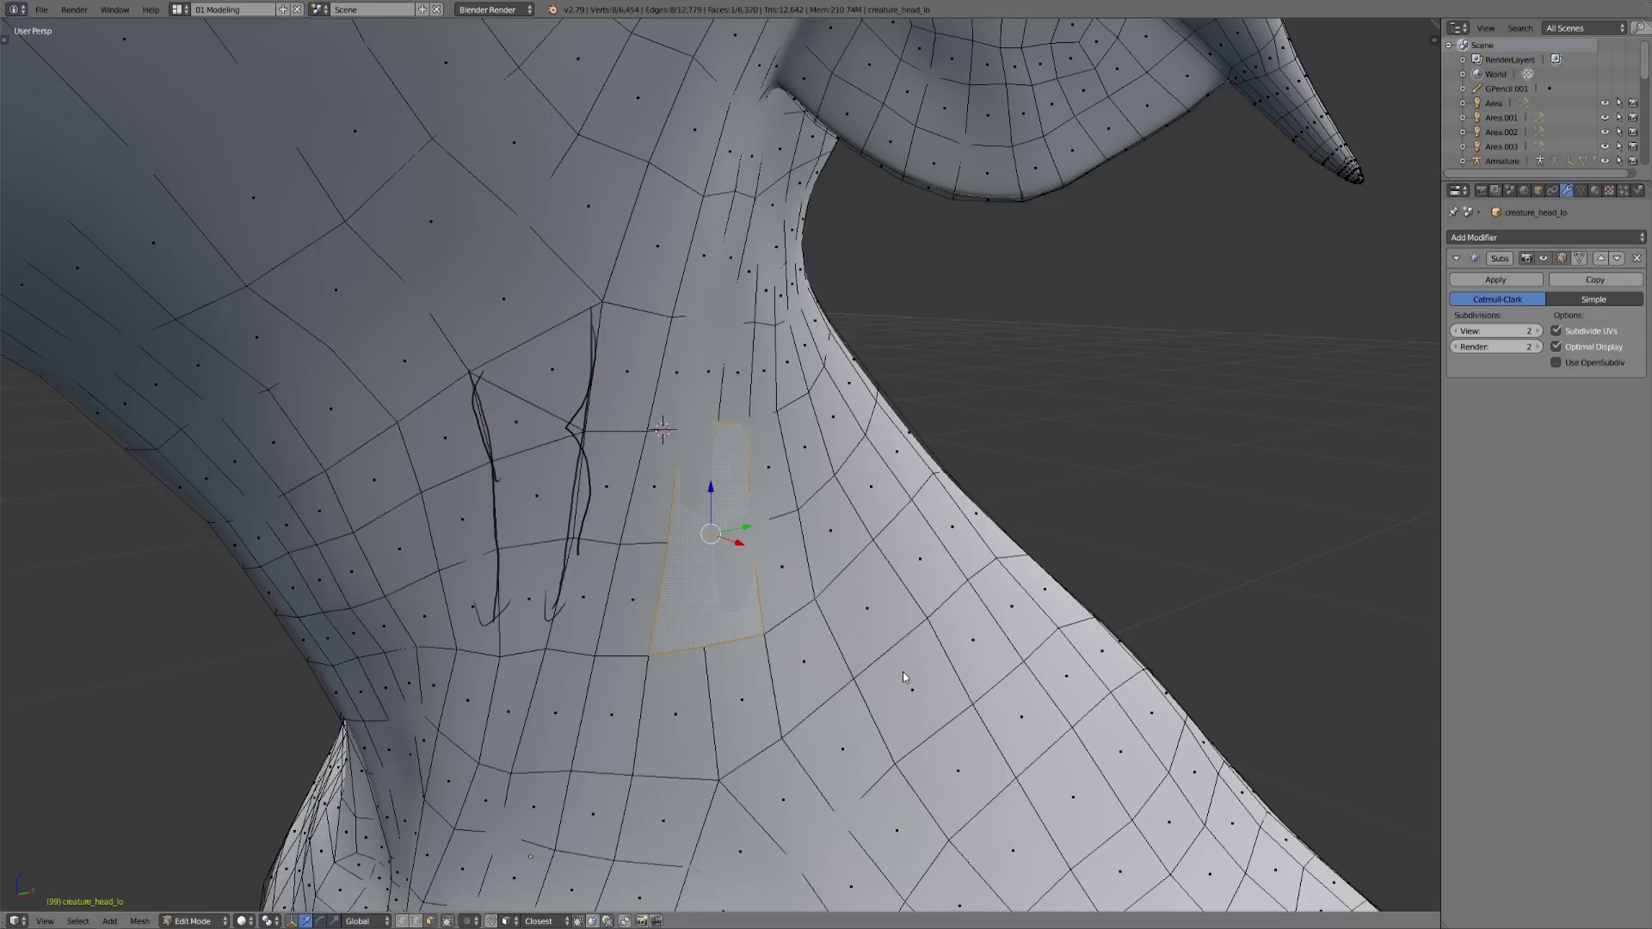
{"action": "key", "text": "Tab"}
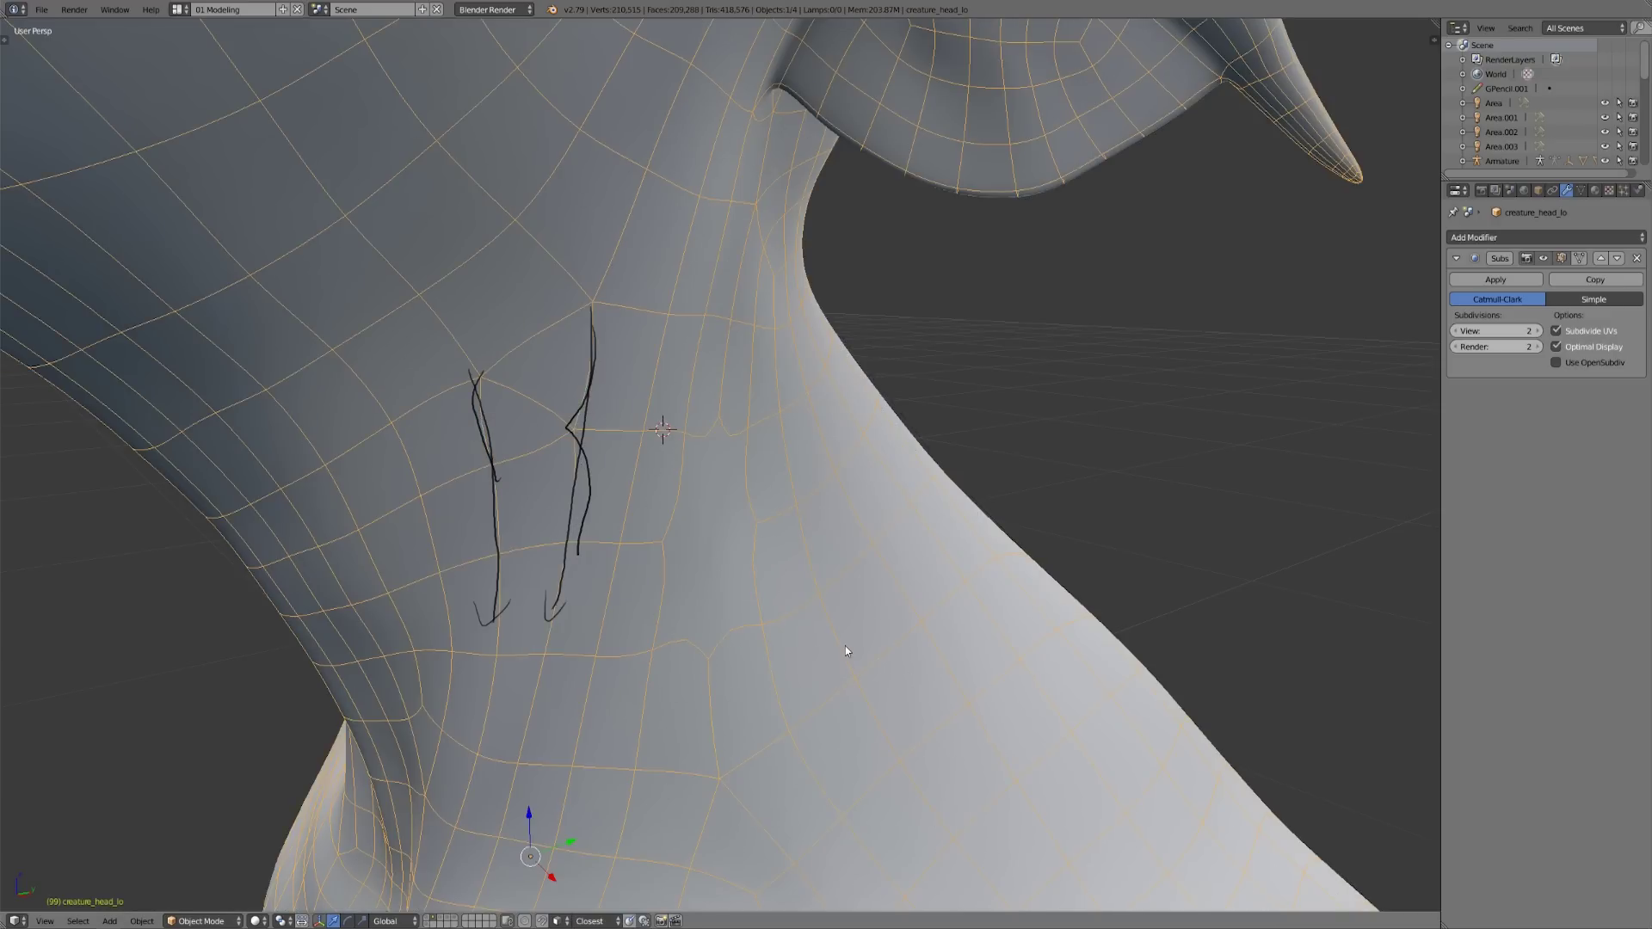
Turn off Optimal Display to show all subdivided edges, then disable the modifier in the viewport
{"action": "middle_click_drag", "start_coordinate": [844, 647], "coordinate": [901, 617]}
{"action": "middle_click_drag", "start_coordinate": [755, 544], "coordinate": [738, 536]}
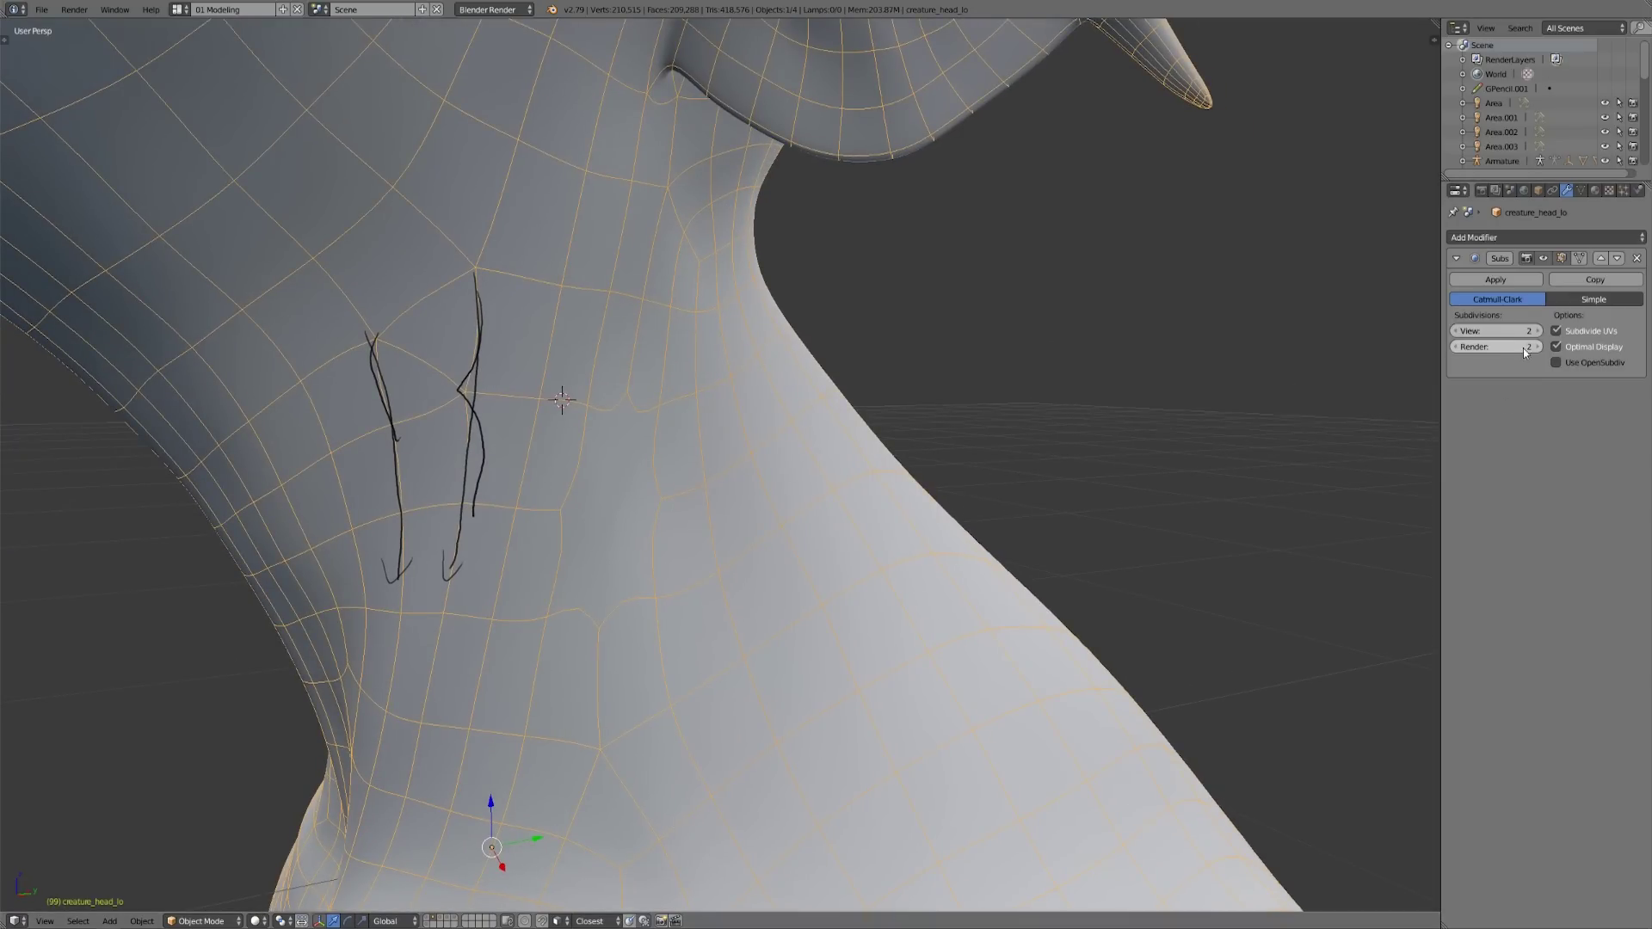
{"action": "left_click", "coordinate": [1554, 346]}
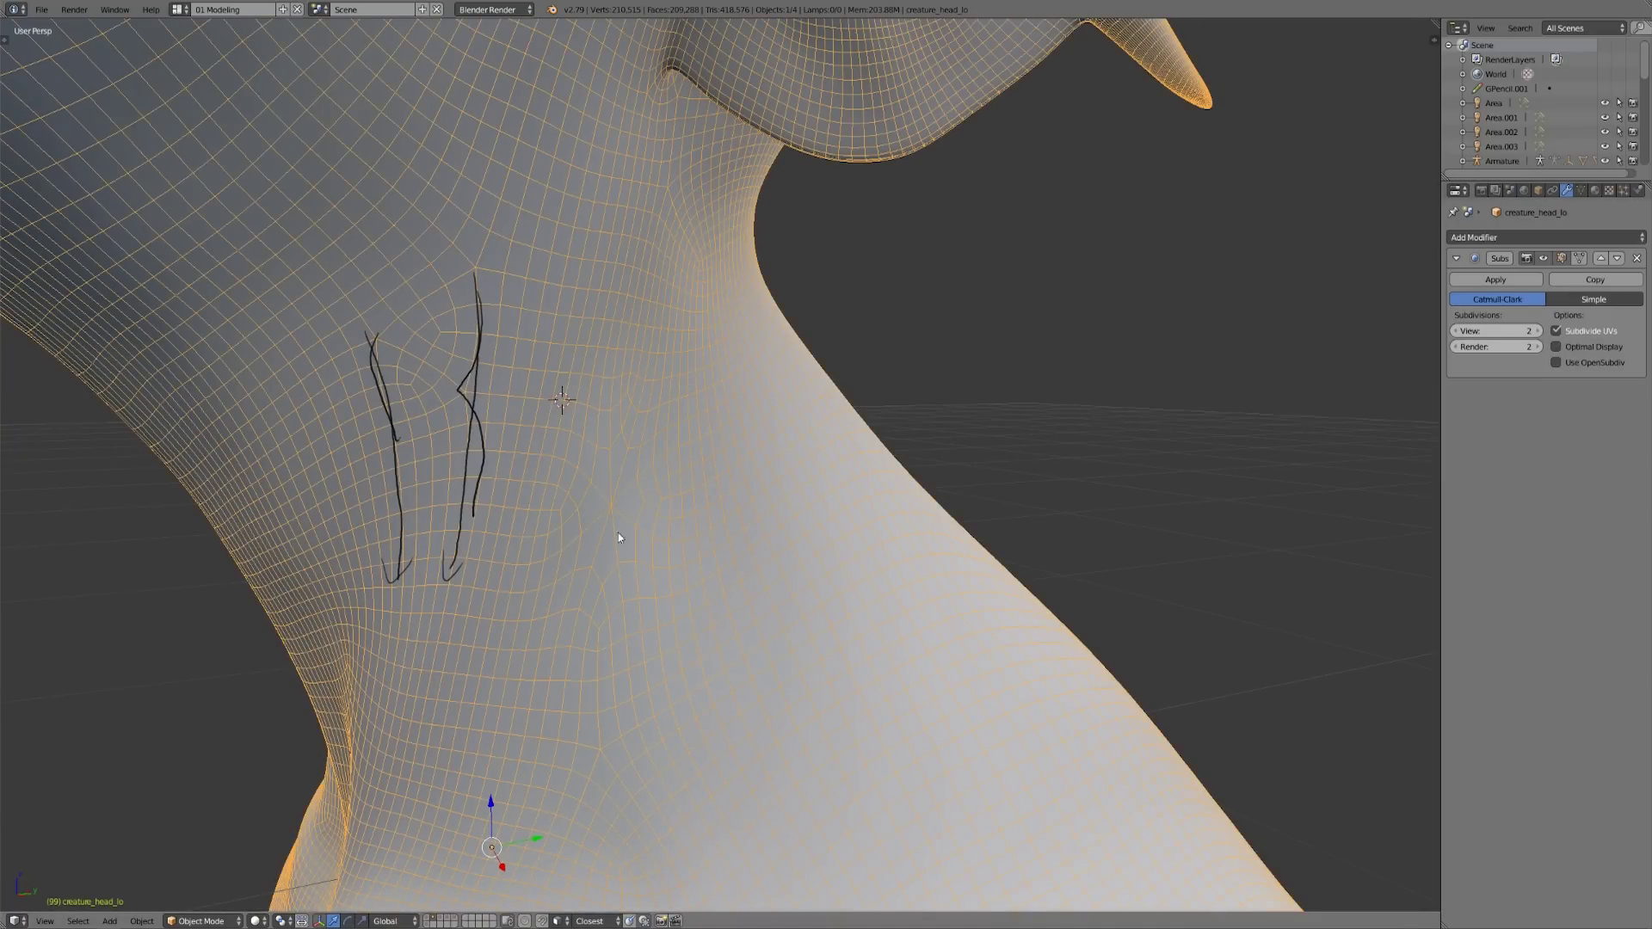
{"action": "middle_click_drag", "start_coordinate": [645, 546], "coordinate": [637, 538]}
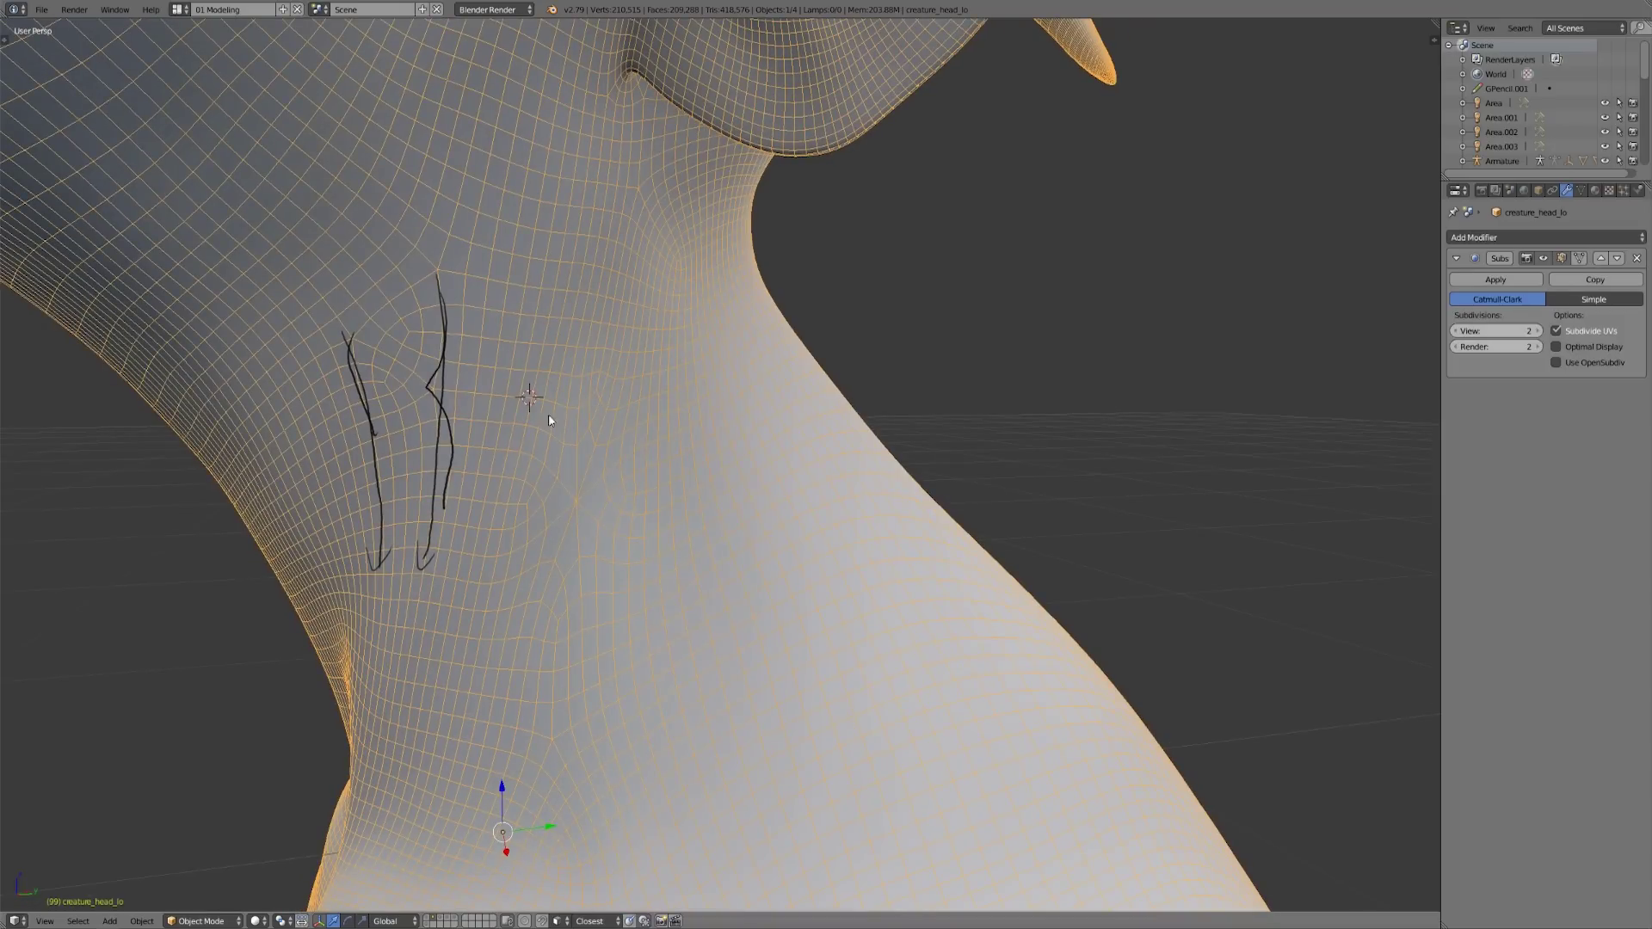
{"action": "middle_click_drag", "start_coordinate": [594, 527], "coordinate": [690, 533]}
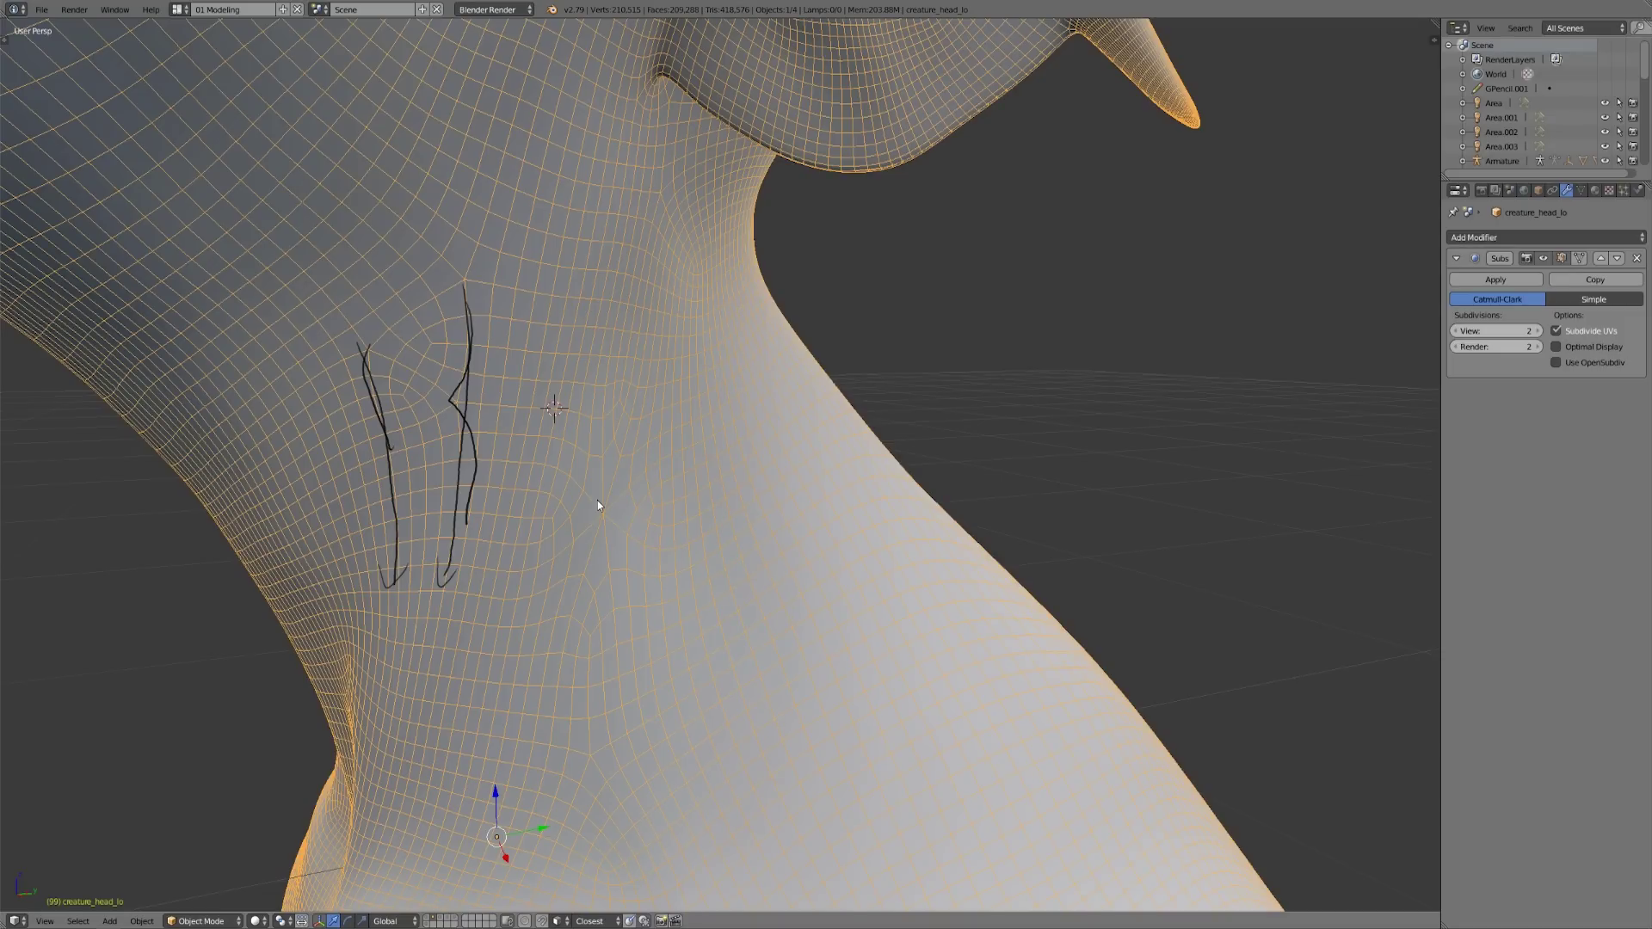
{"action": "left_click", "coordinate": [1542, 258]}
Orbit and zoom out around the neck and jaw to inspect the unsmoothed low-poly mesh
{"action": "mouse_move", "coordinate": [623, 532]}
{"action": "middle_mouse_down"}
{"action": "mouse_move", "coordinate": [650, 521]}
{"action": "mouse_move", "coordinate": [402, 273]}
{"action": "middle_mouse_up"}
{"action": "mouse_move", "coordinate": [557, 423]}
{"action": "middle_mouse_down"}
{"action": "mouse_move", "coordinate": [833, 509]}
{"action": "mouse_move", "coordinate": [568, 478]}
{"action": "middle_mouse_up"}
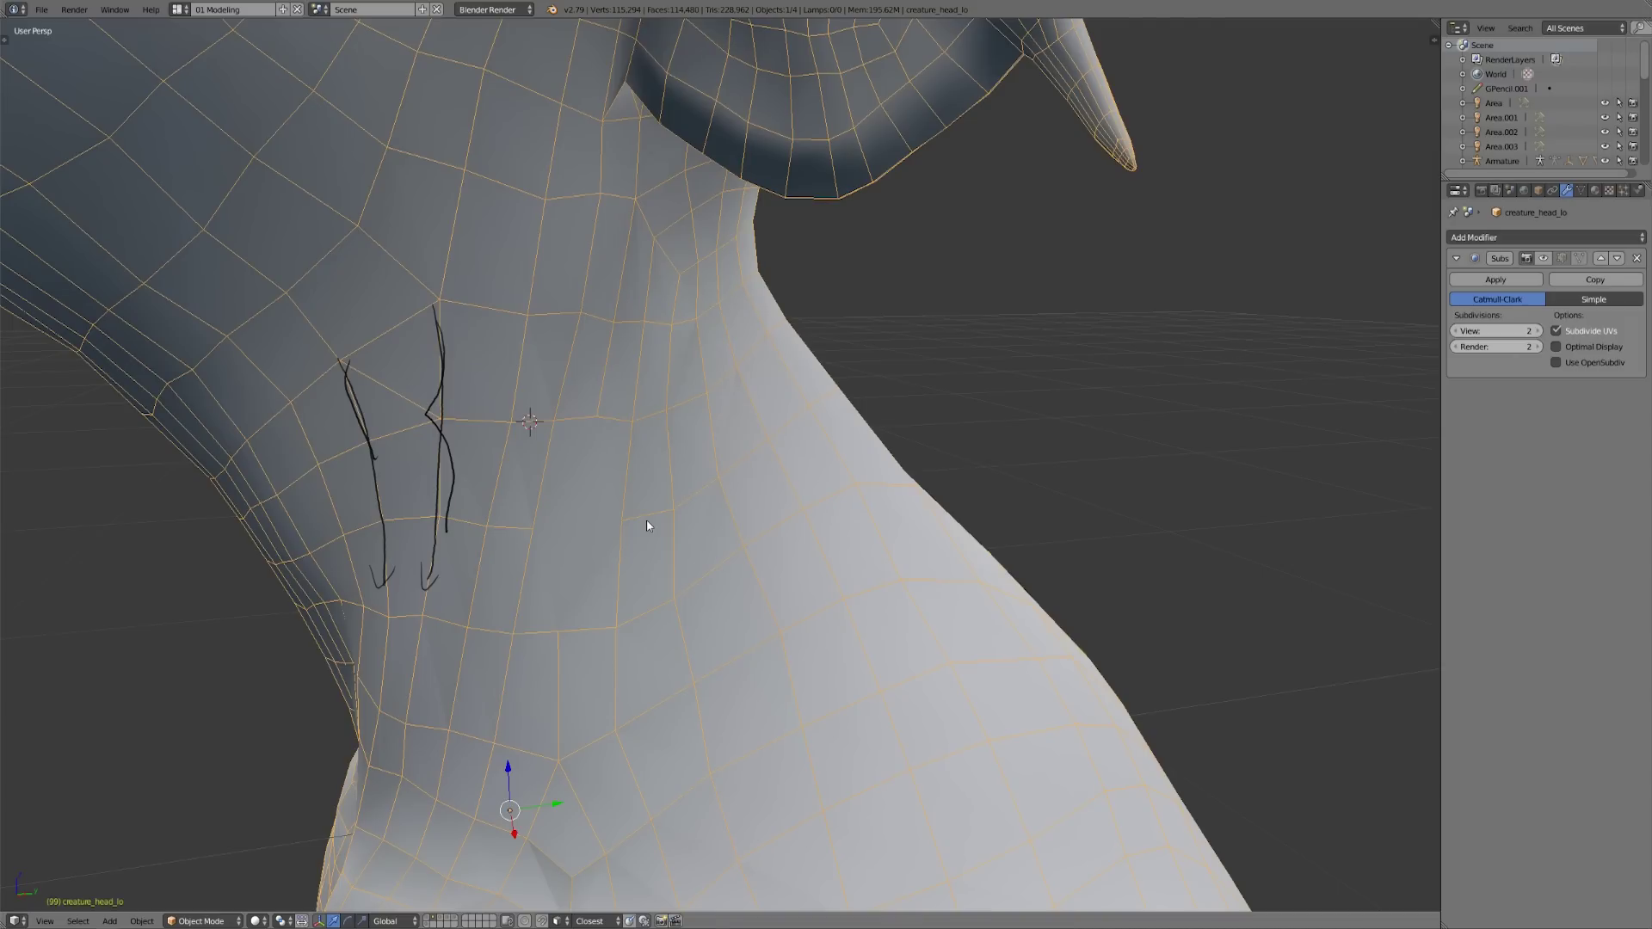
{"action": "scroll", "coordinate": [648, 526], "scroll_direction": "down", "scroll_amount": 3}
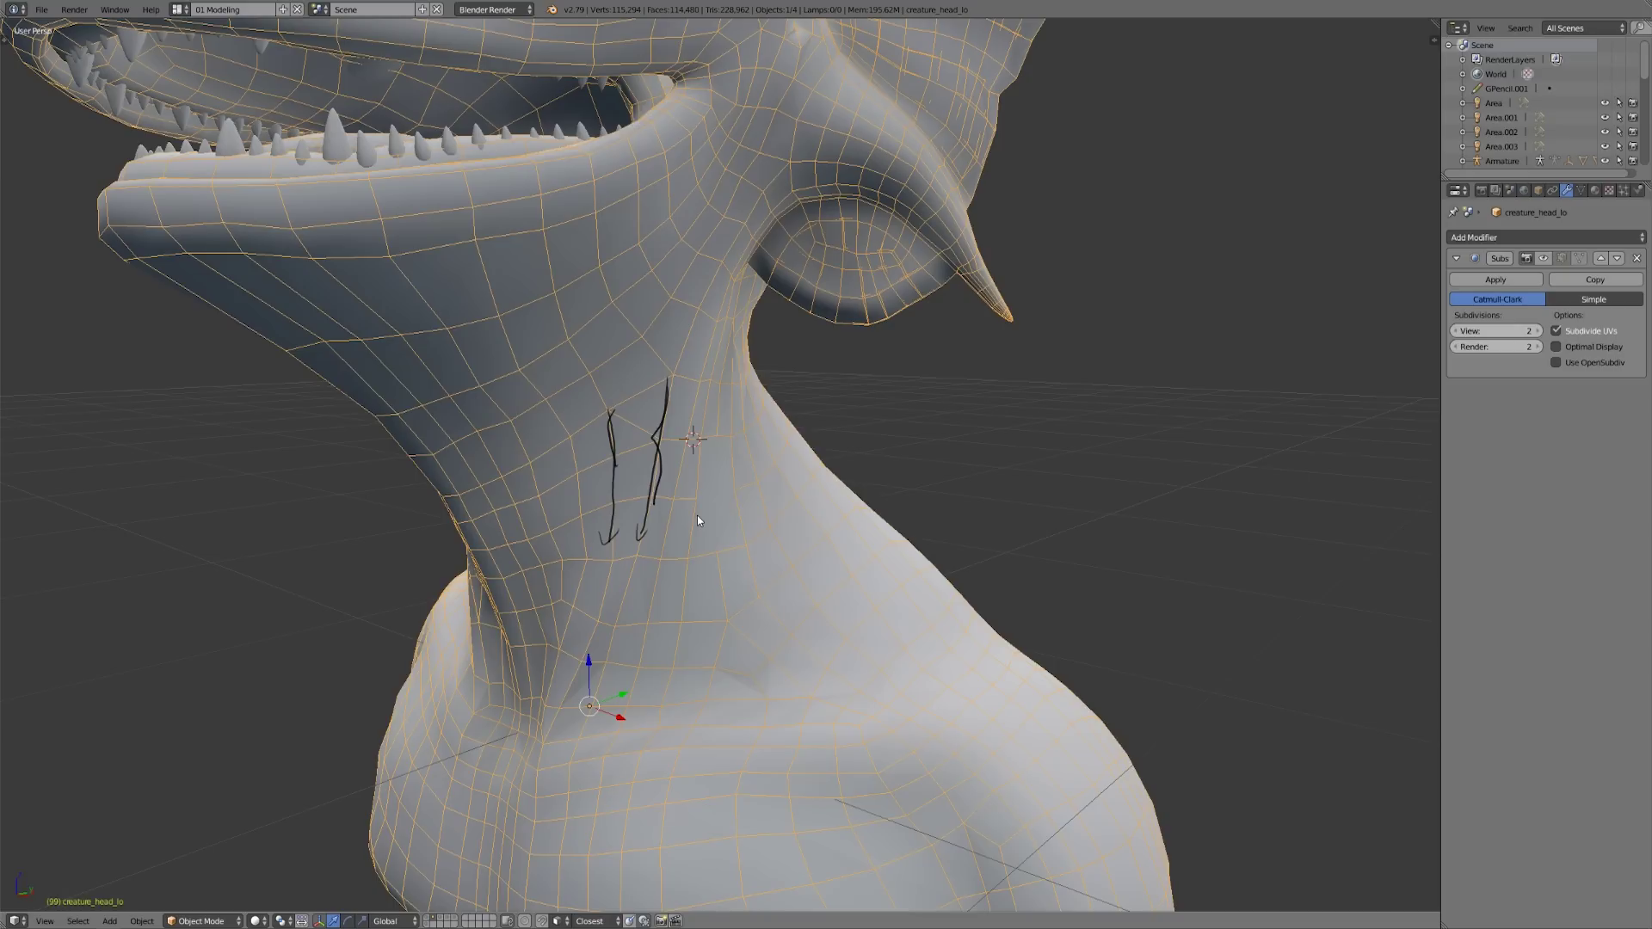
{"action": "middle_click_drag", "start_coordinate": [698, 520], "coordinate": [751, 514]}
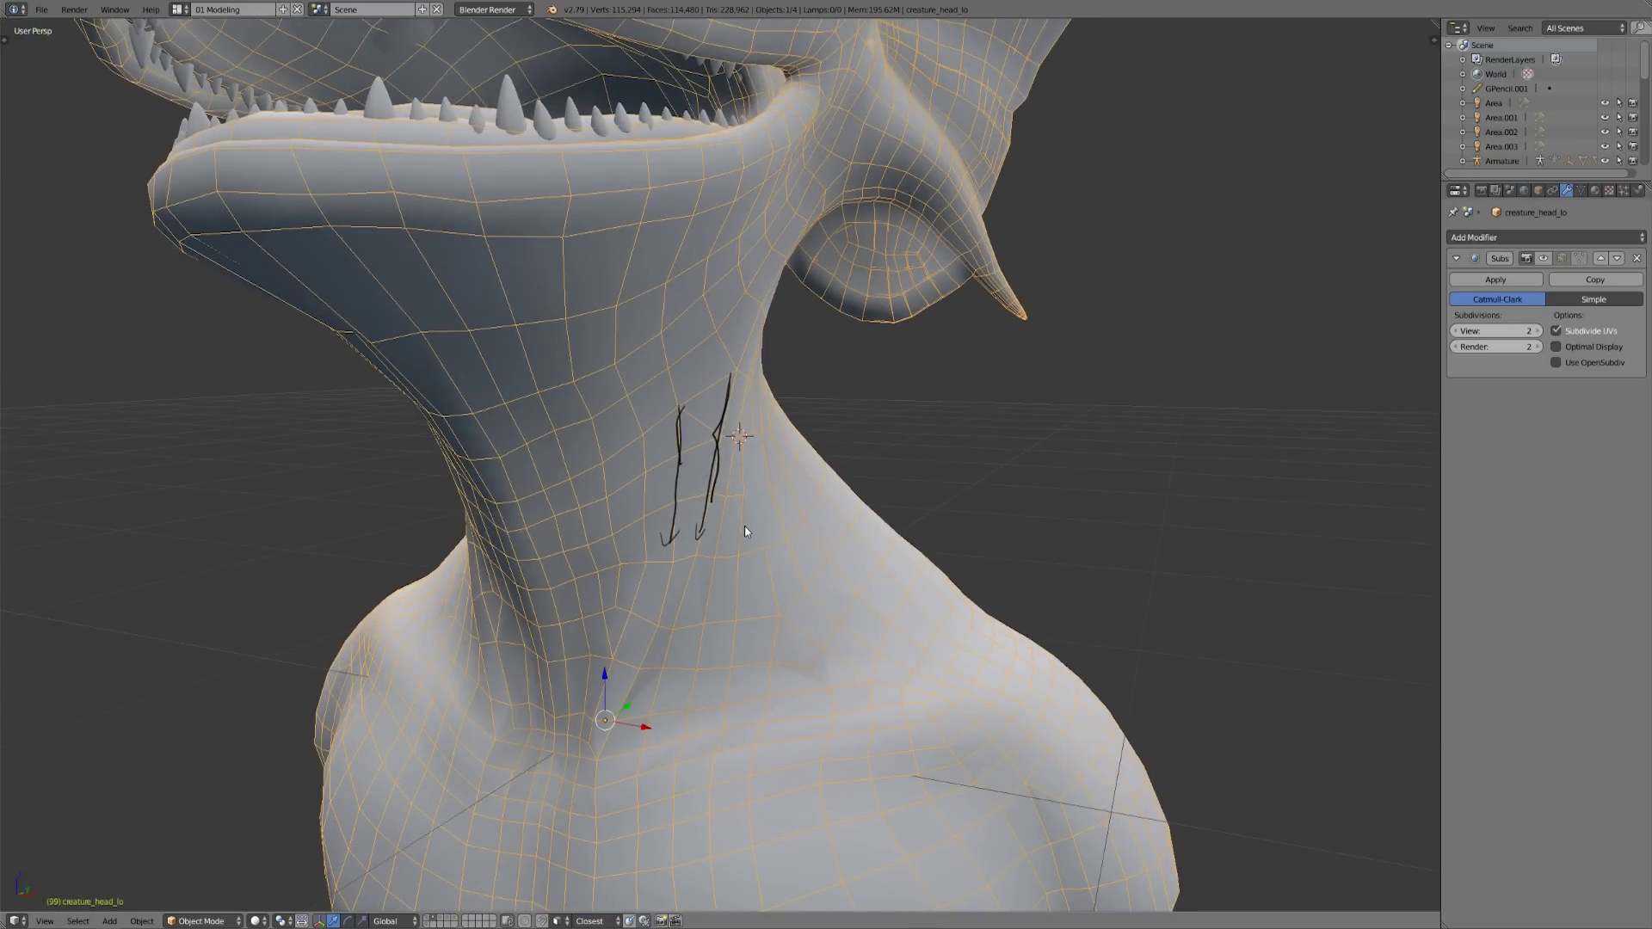
{"action": "scroll", "coordinate": [745, 526], "scroll_direction": "down", "scroll_amount": 5}
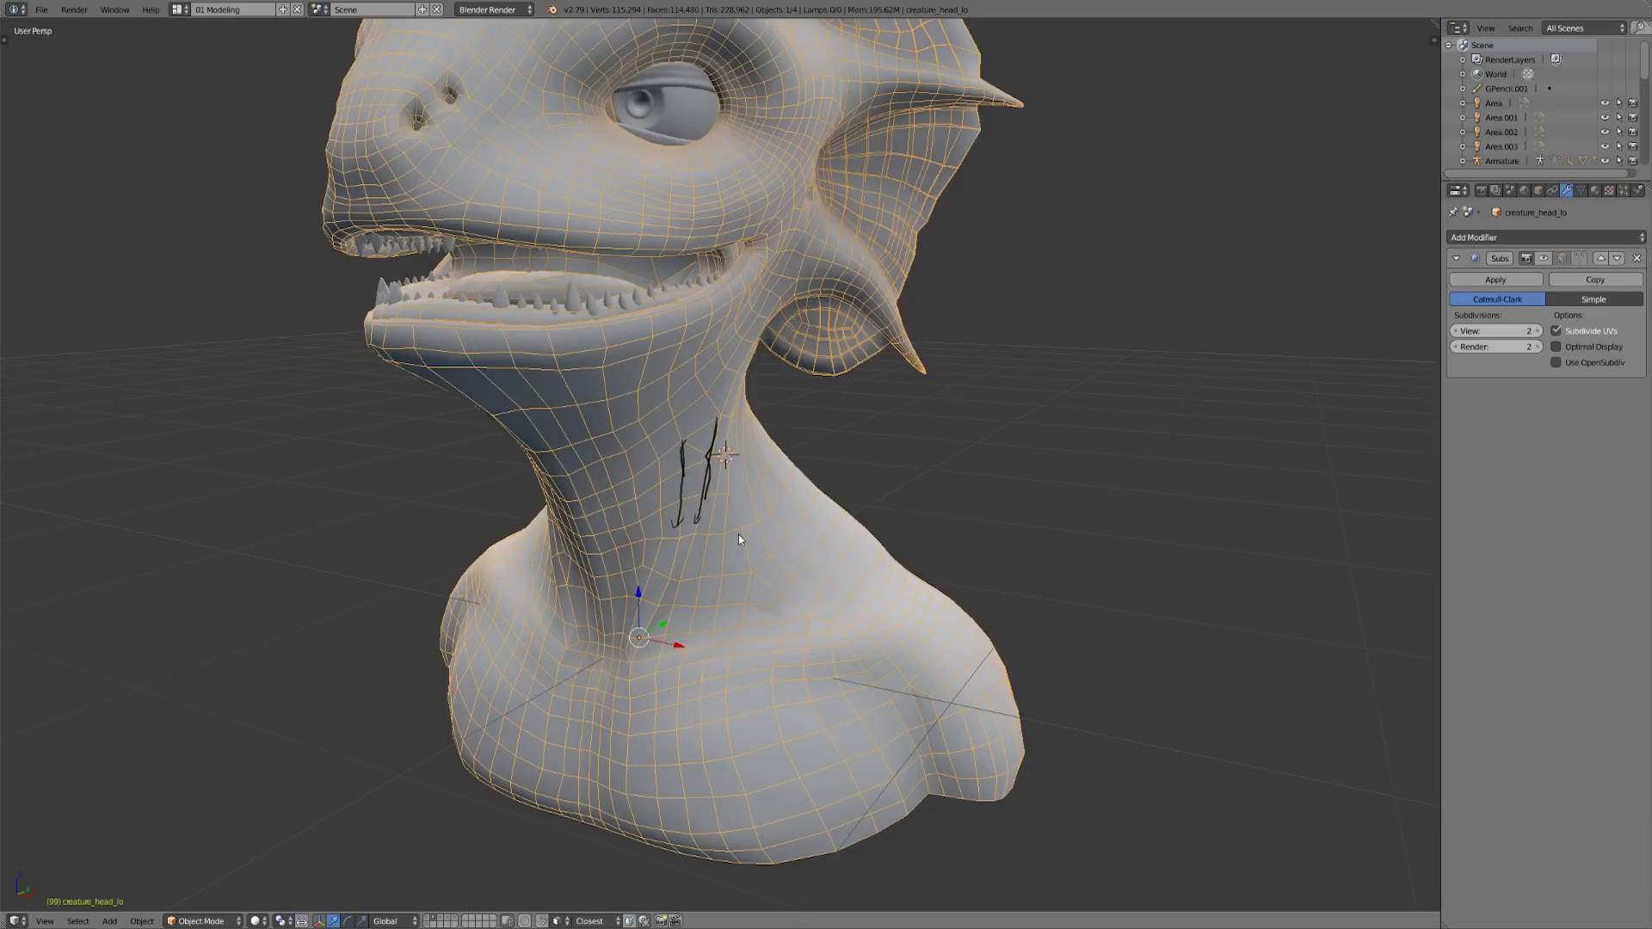
{"action": "middle_click_drag", "start_coordinate": [738, 538], "coordinate": [863, 552]}
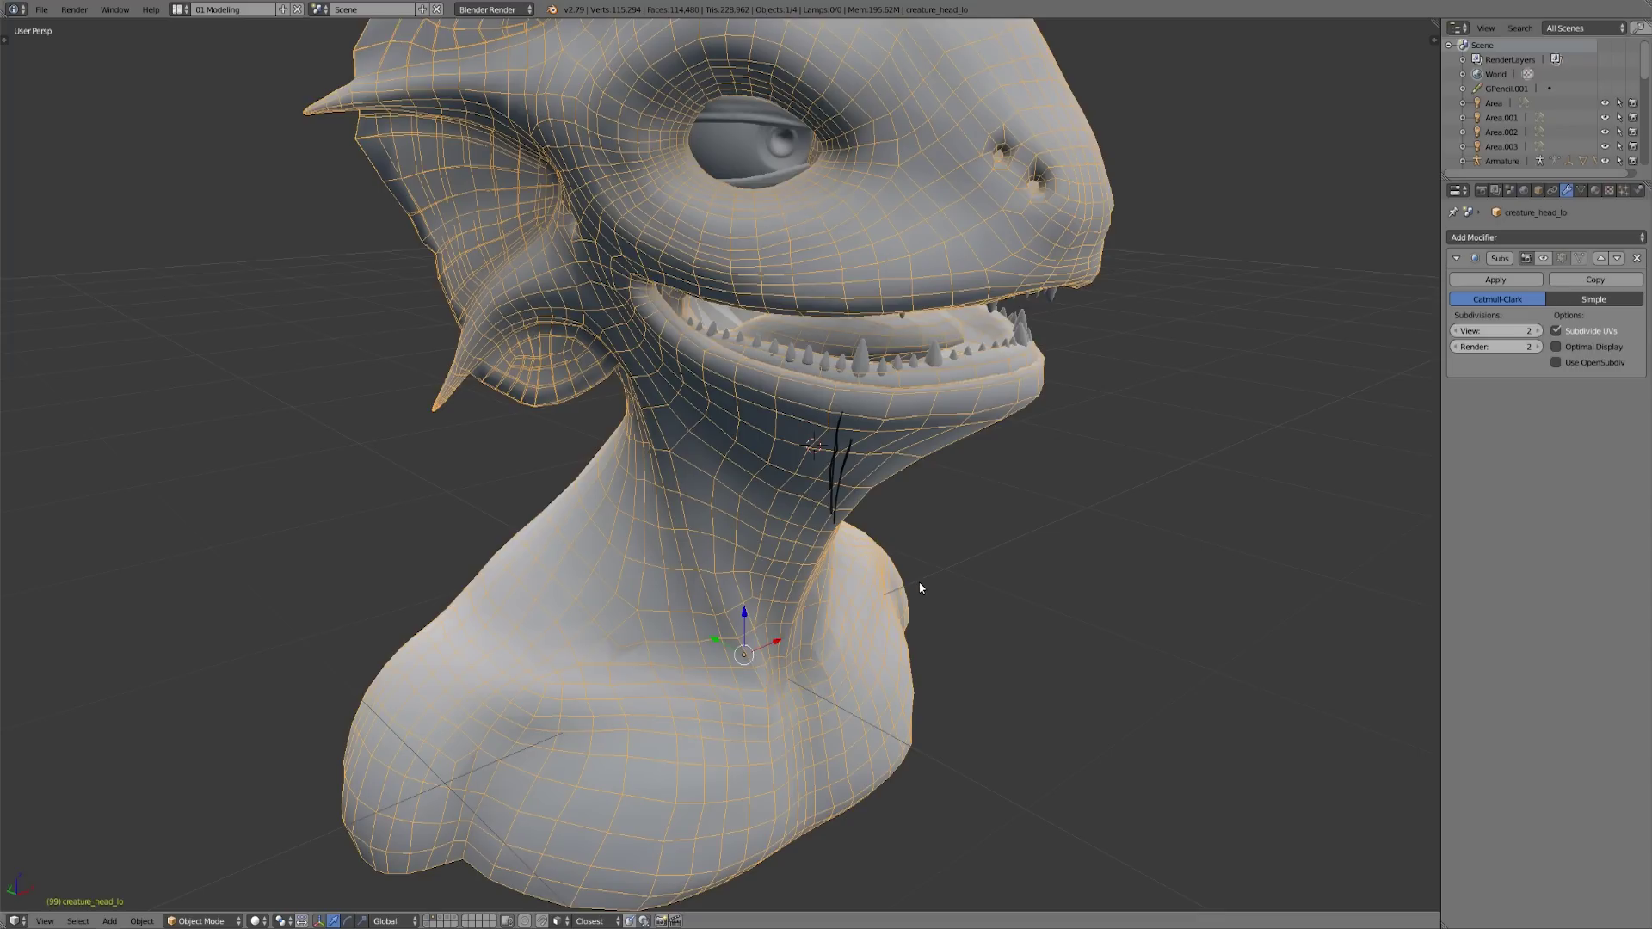
{"action": "middle_click_drag", "start_coordinate": [918, 591], "coordinate": [796, 594]}
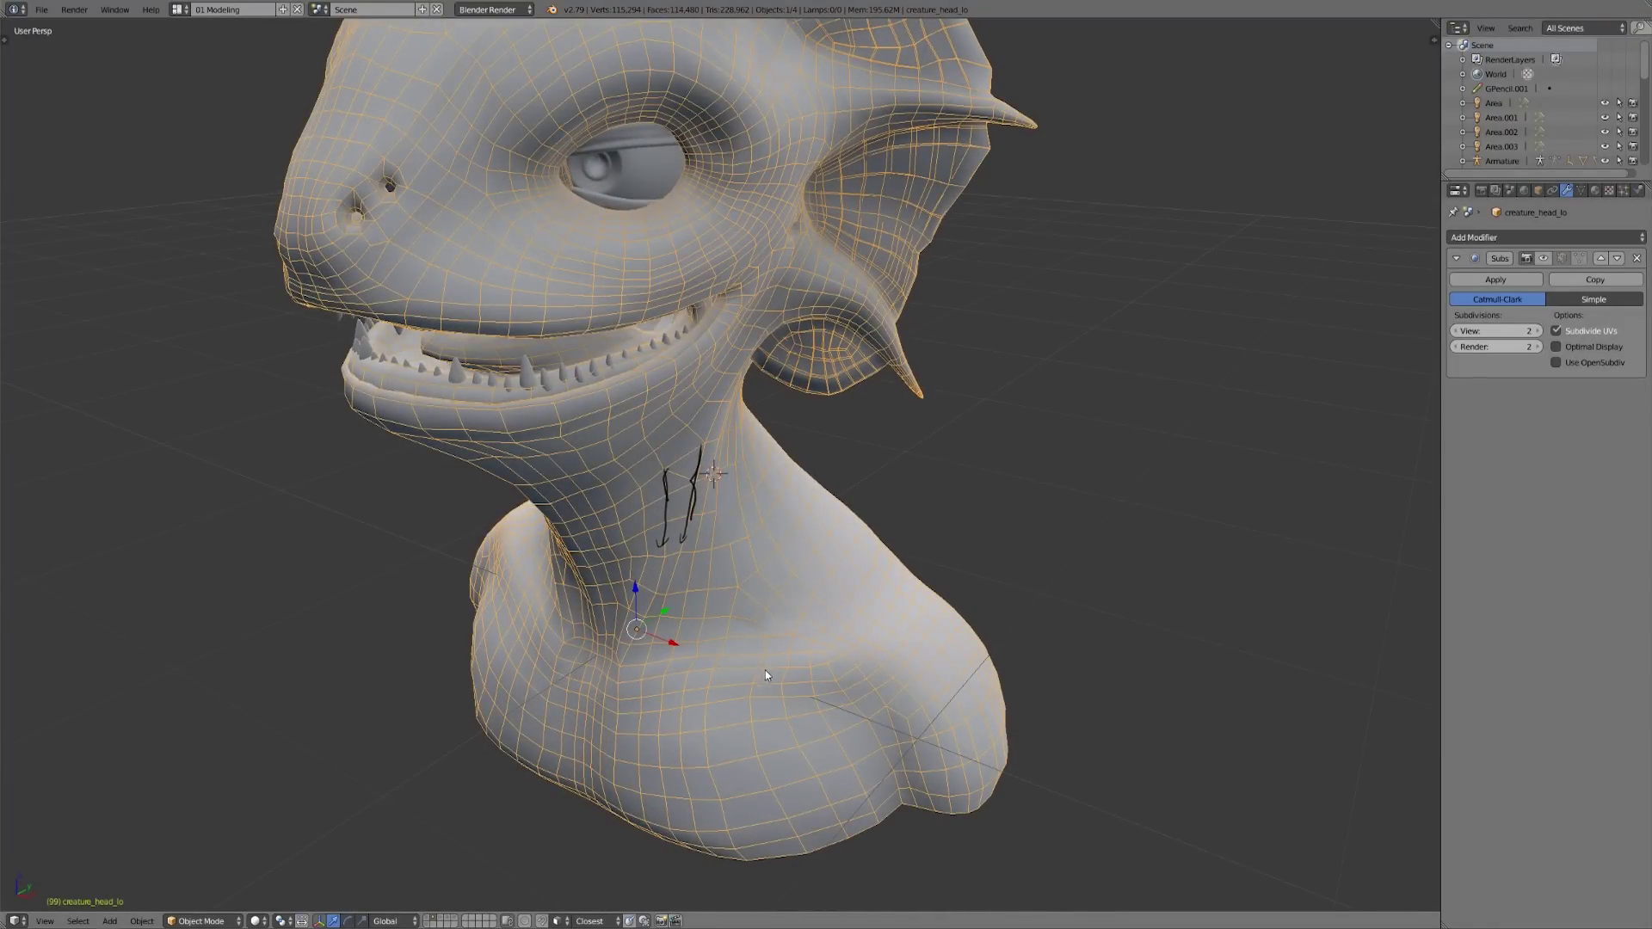
{"action": "mouse_move", "coordinate": [766, 670]}
{"action": "middle_mouse_down"}
{"action": "mouse_move", "coordinate": [785, 654]}
{"action": "mouse_move", "coordinate": [792, 720]}
{"action": "mouse_move", "coordinate": [793, 676]}
{"action": "middle_mouse_up"}
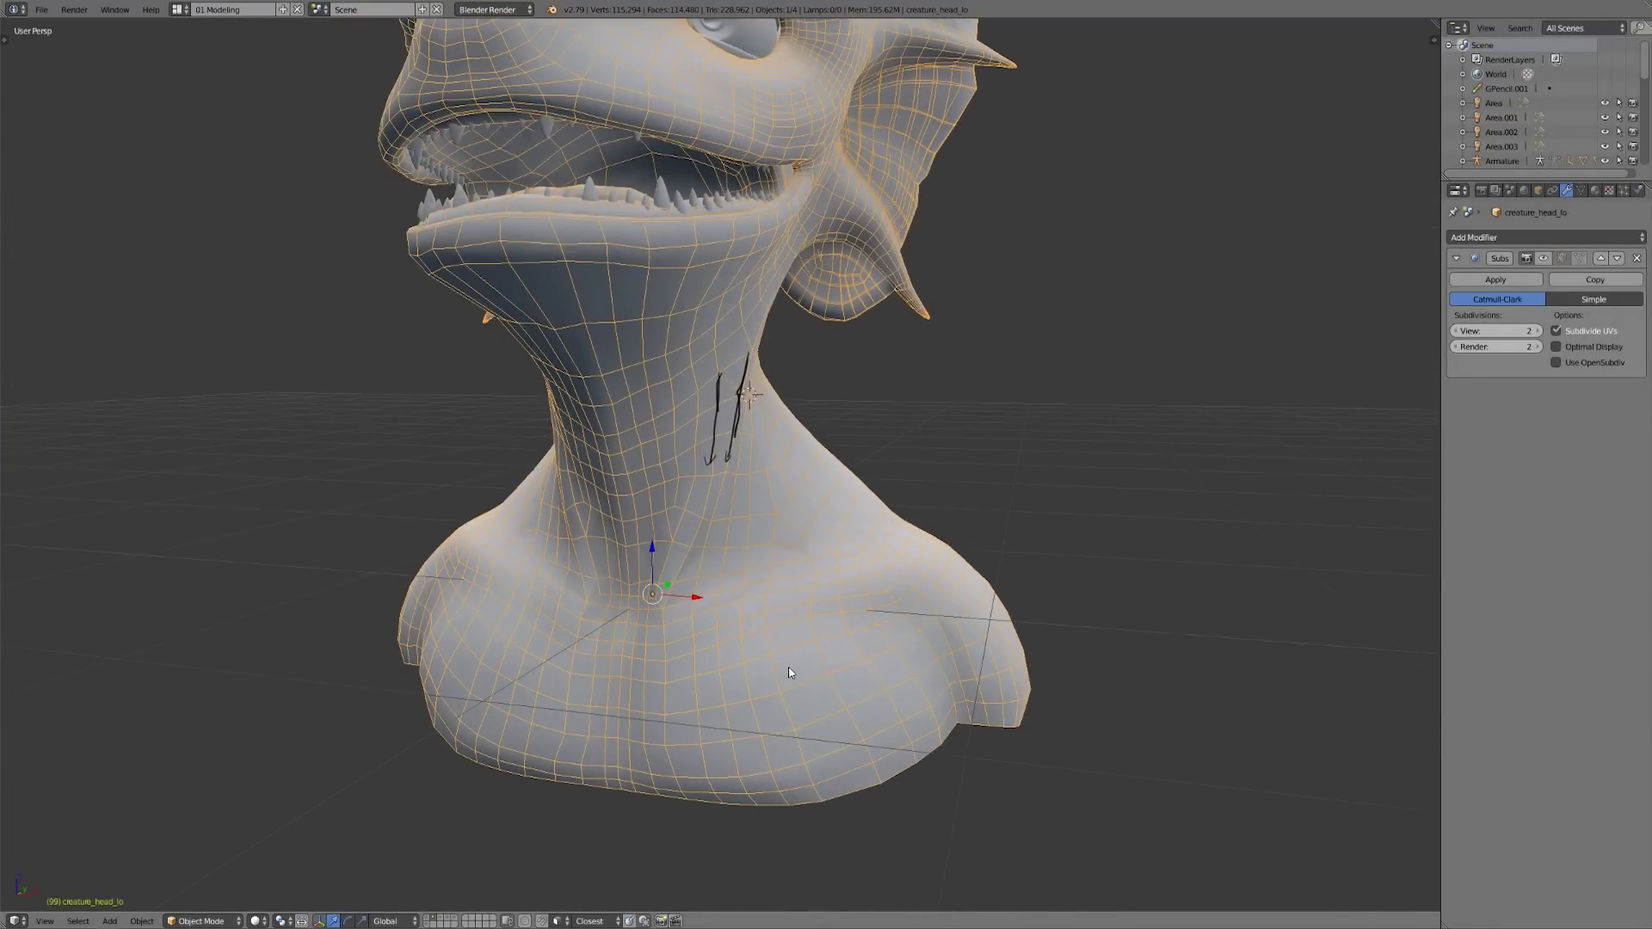
{"action": "scroll", "coordinate": [735, 638], "scroll_direction": "up", "scroll_amount": 2}
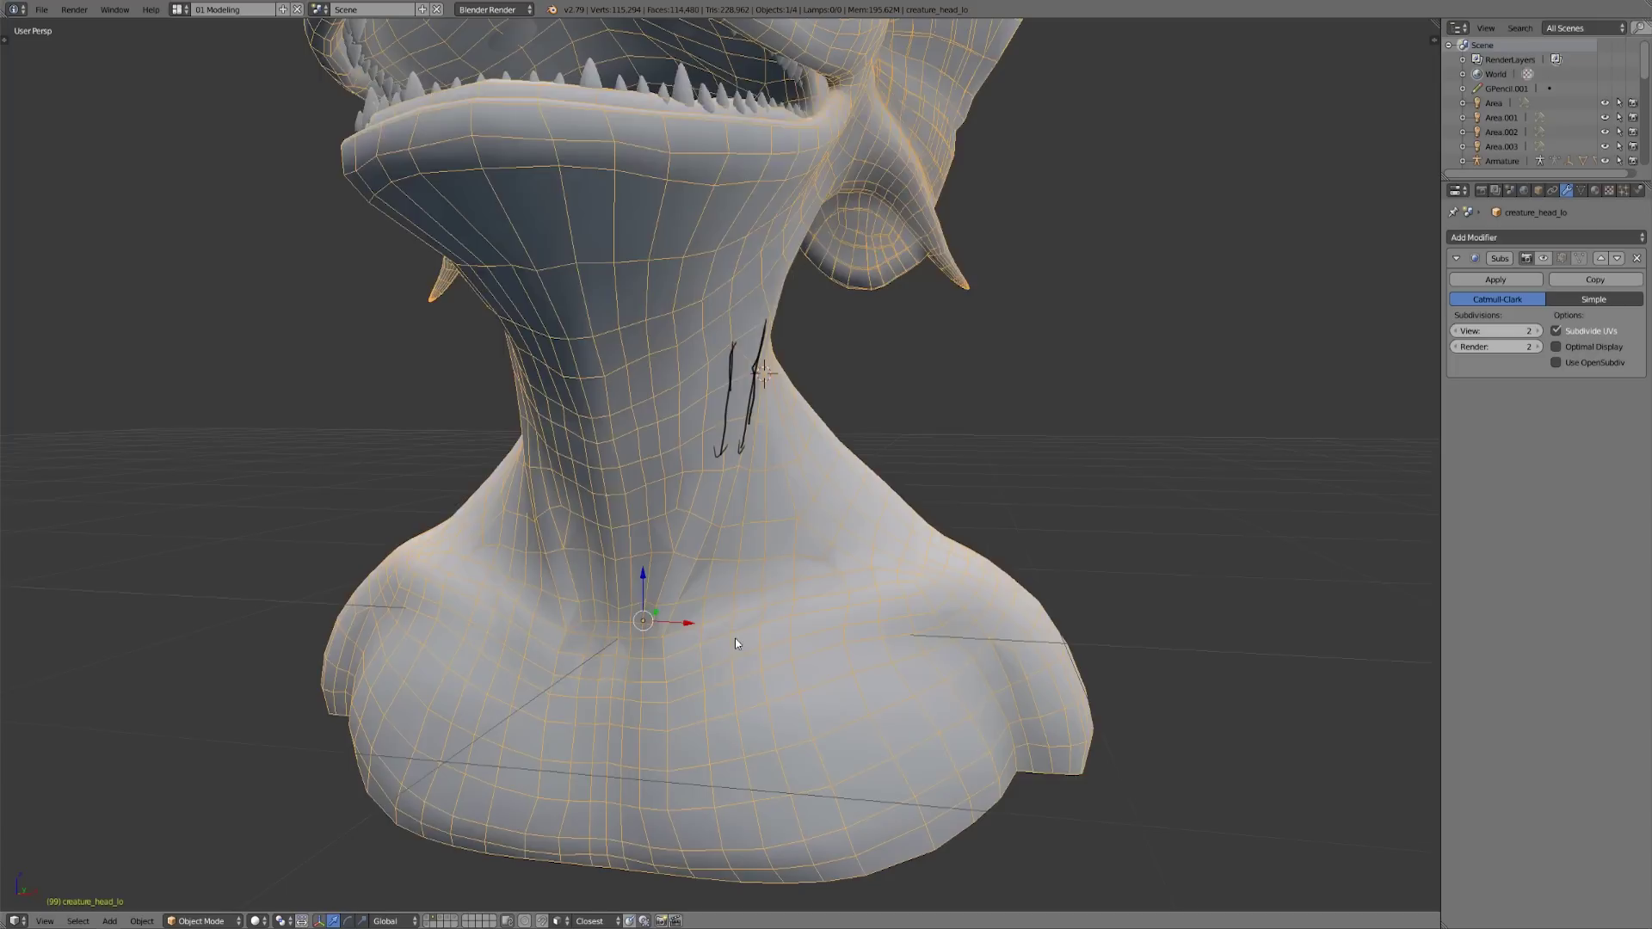
{"action": "key", "text": "d"}
{"action": "mouse_move", "coordinate": [695, 503]}
{"action": "left_mouse_down"}
{"action": "mouse_move", "coordinate": [667, 499]}
{"action": "mouse_move", "coordinate": [702, 514]}
{"action": "left_mouse_up"}
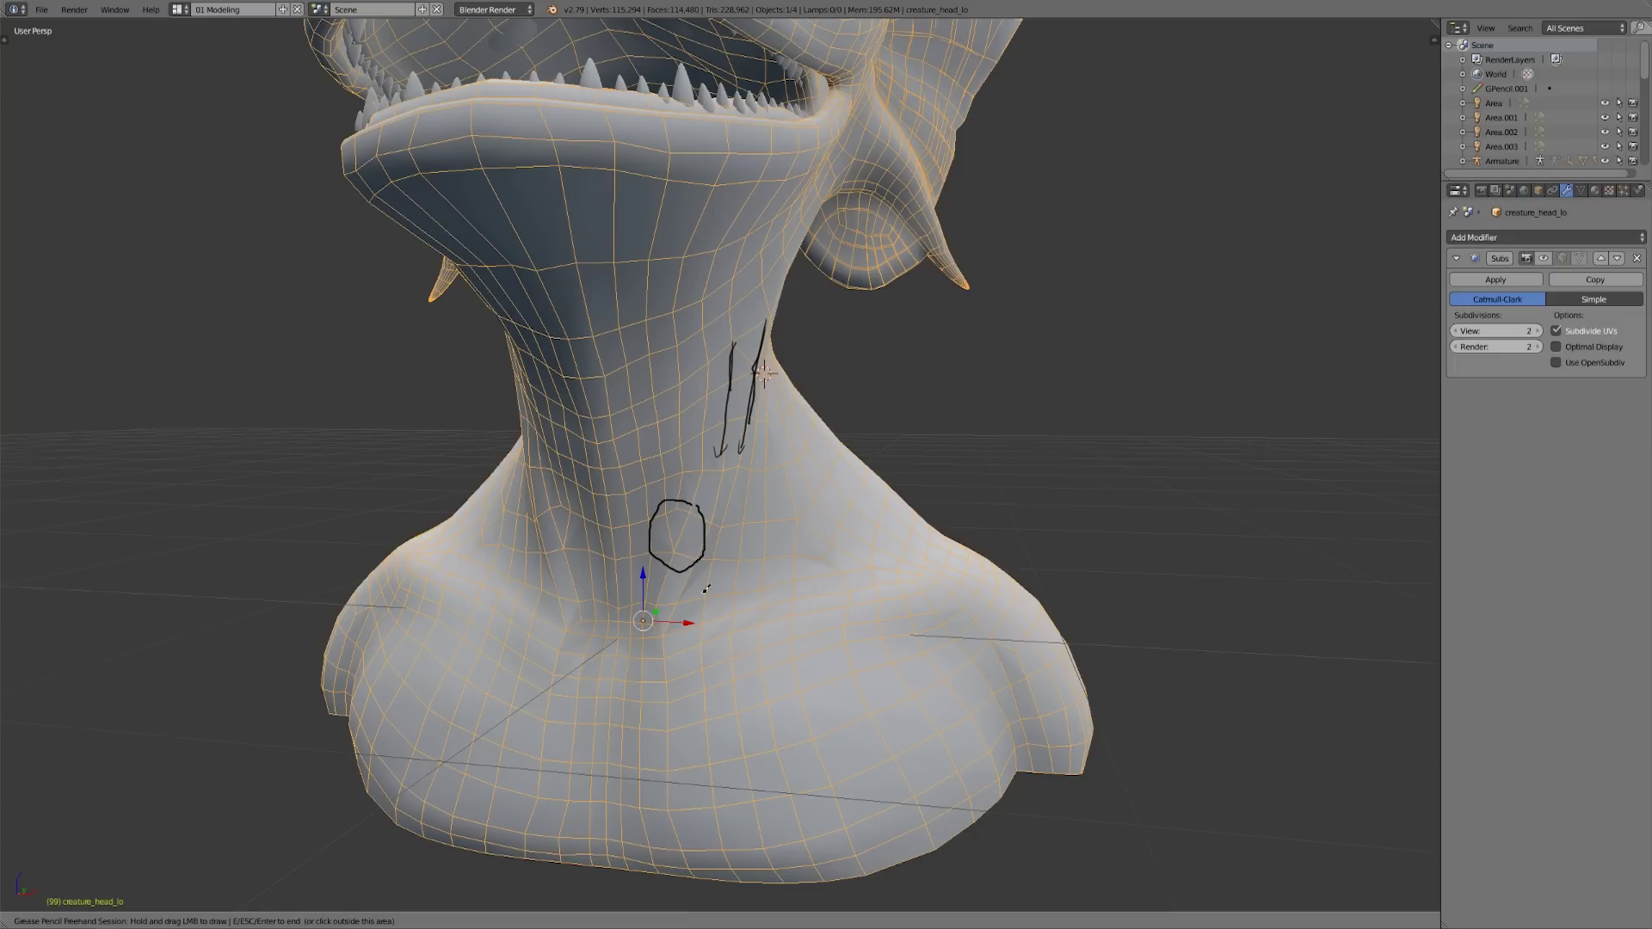
Orbit the bust from a near-front view round to a side view of the head
{"action": "middle_click_drag", "start_coordinate": [726, 594], "coordinate": [758, 600]}
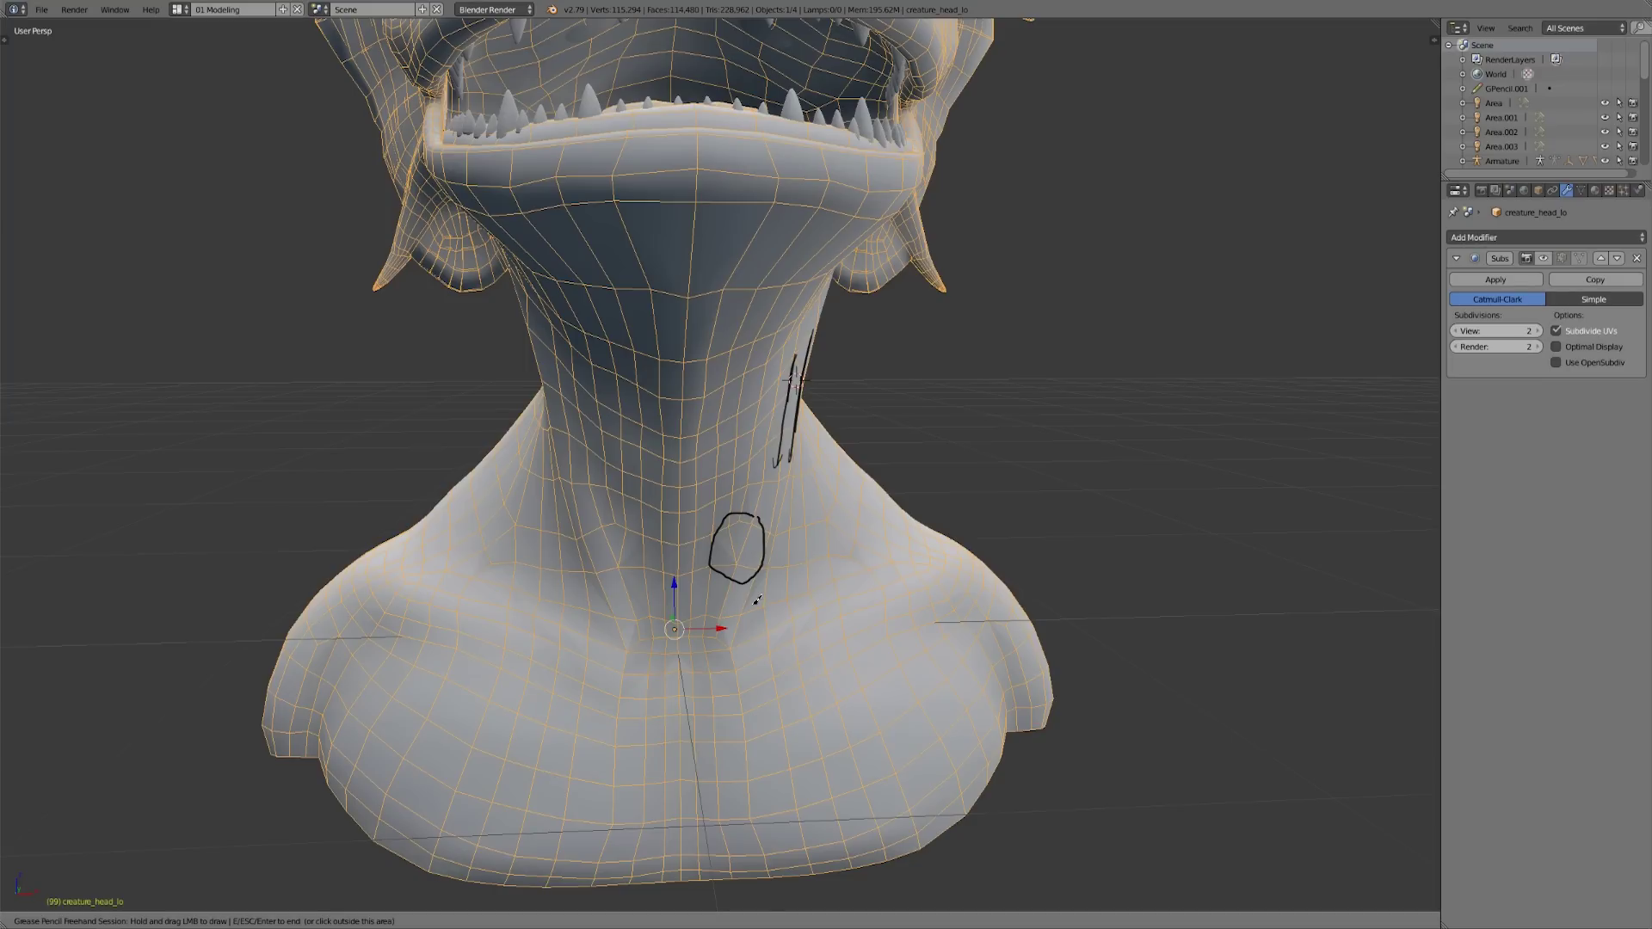
{"action": "middle_click_drag", "start_coordinate": [814, 619], "coordinate": [803, 626]}
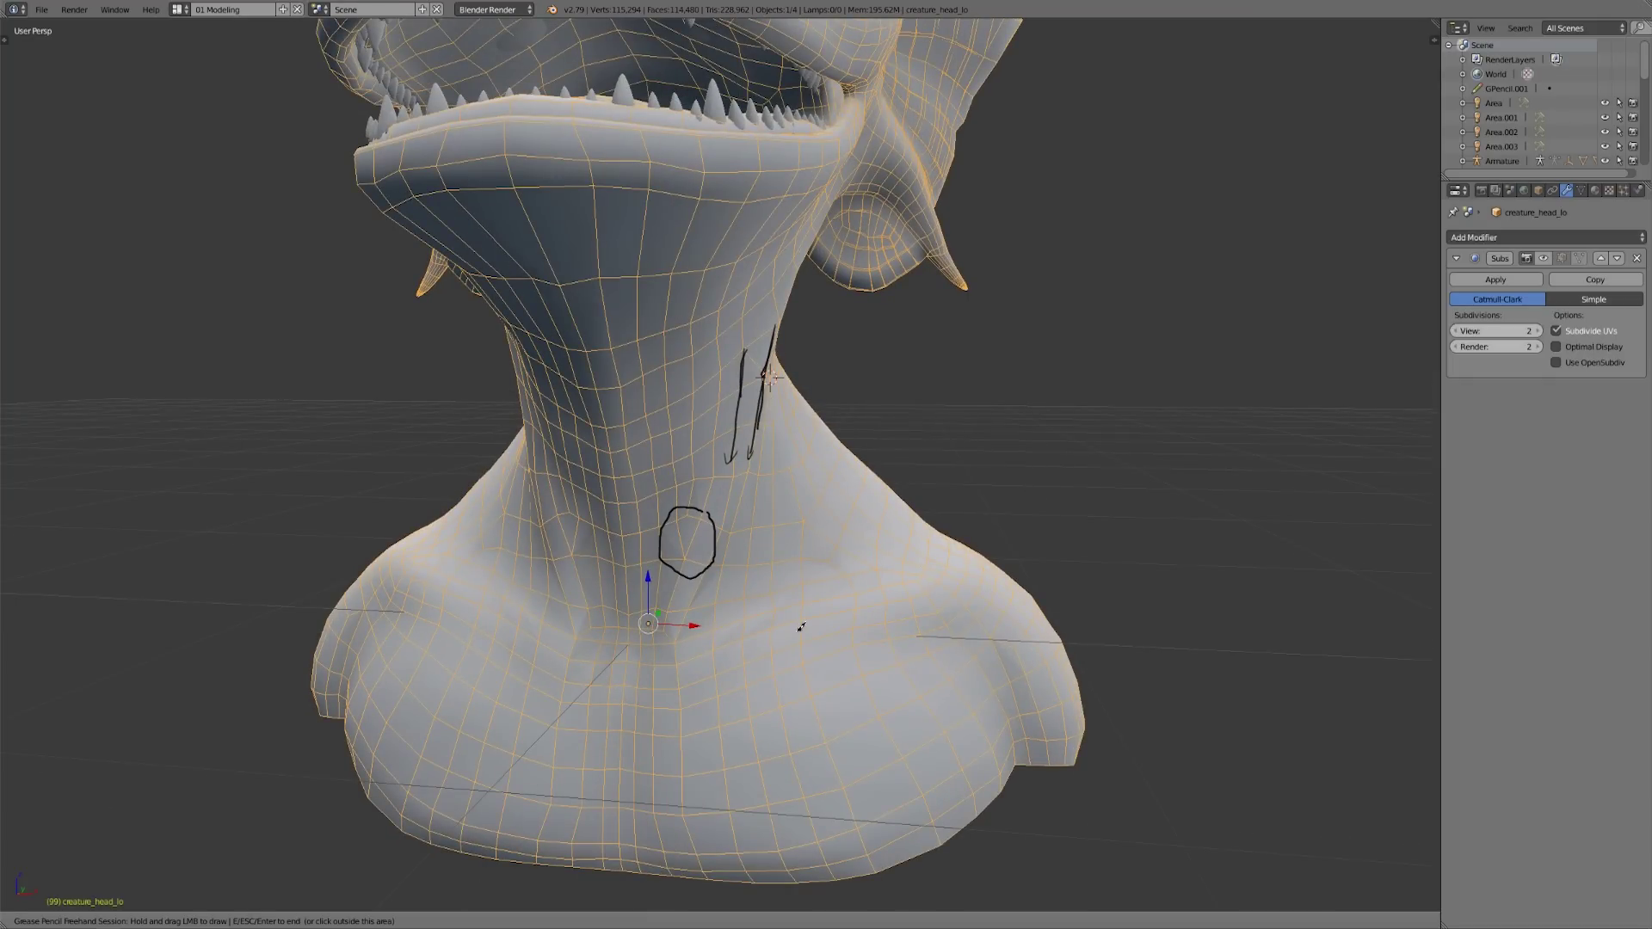
{"action": "middle_click_drag", "start_coordinate": [895, 663], "coordinate": [868, 683]}
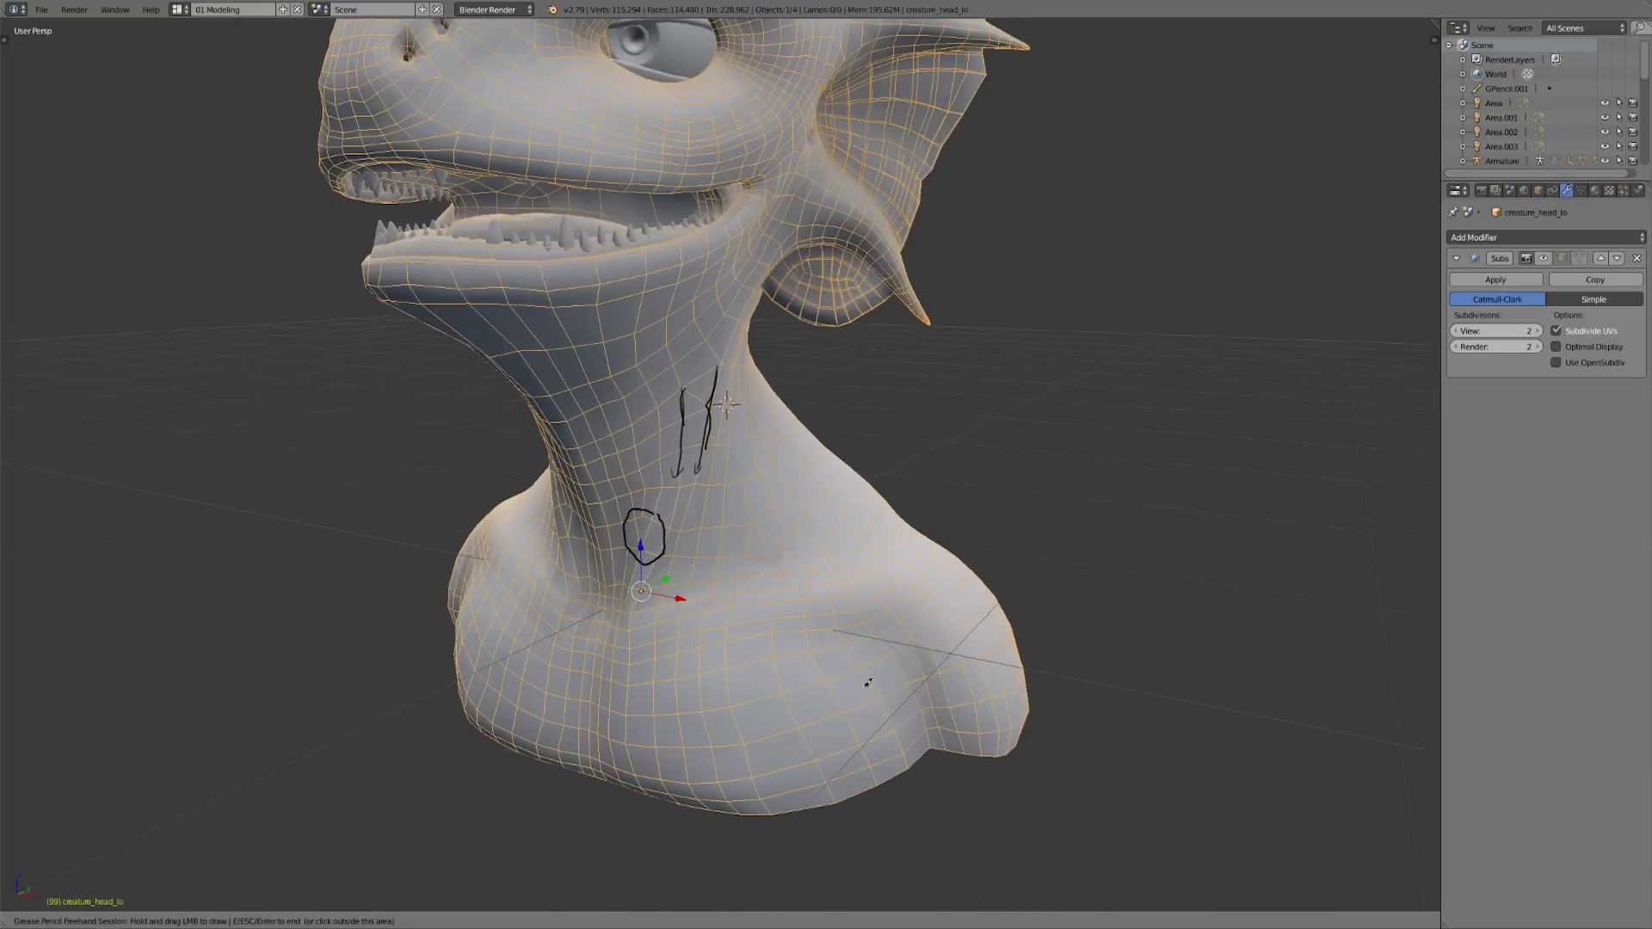